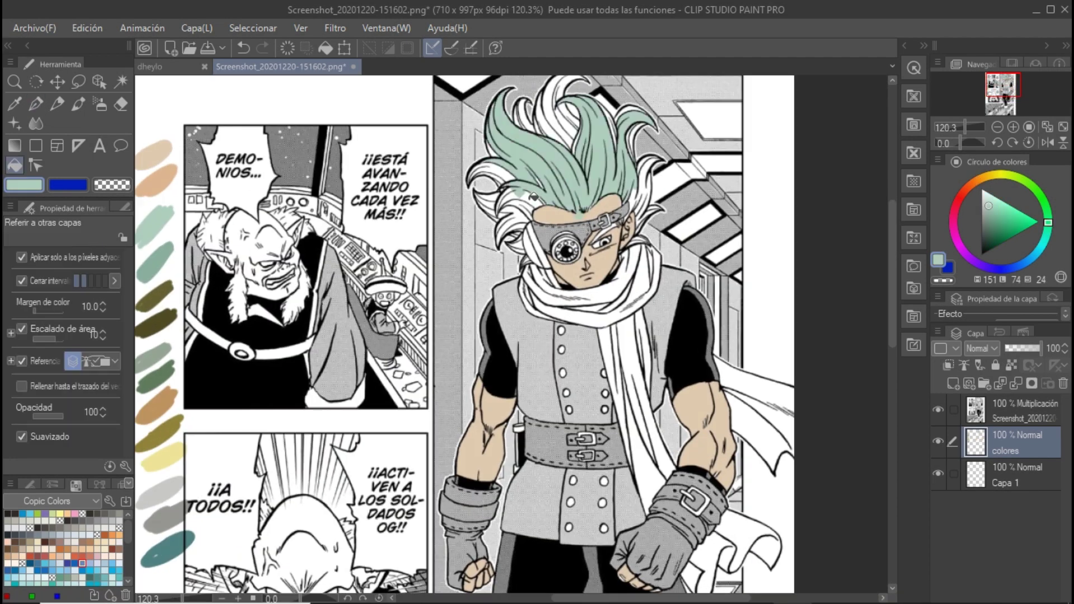
Switch to the Pen tool and zoom out to see more of the page.
key("p")
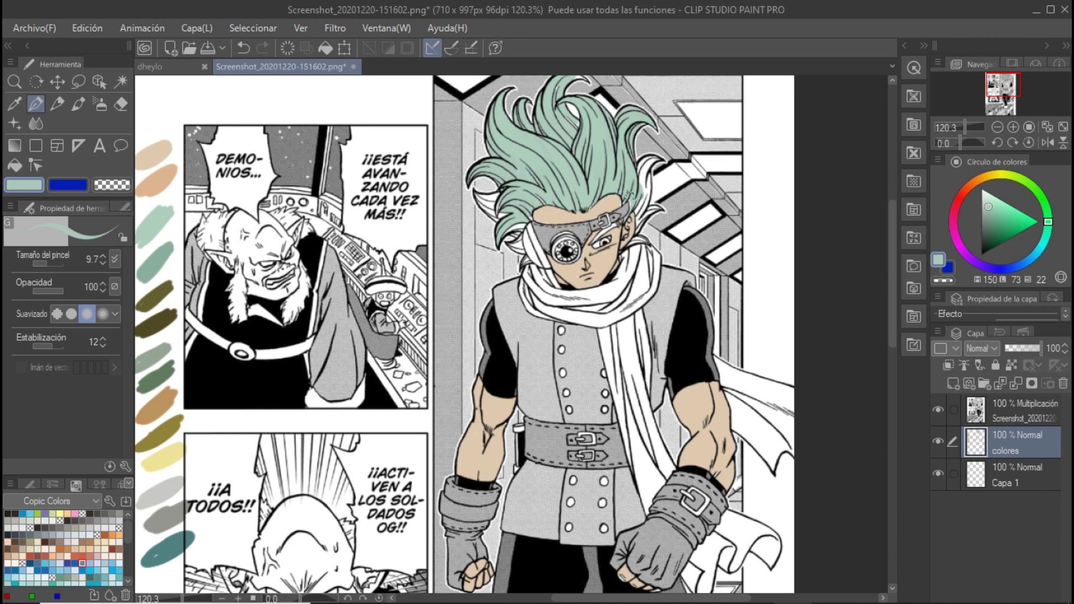
scroll(562, 104, "up", 2)
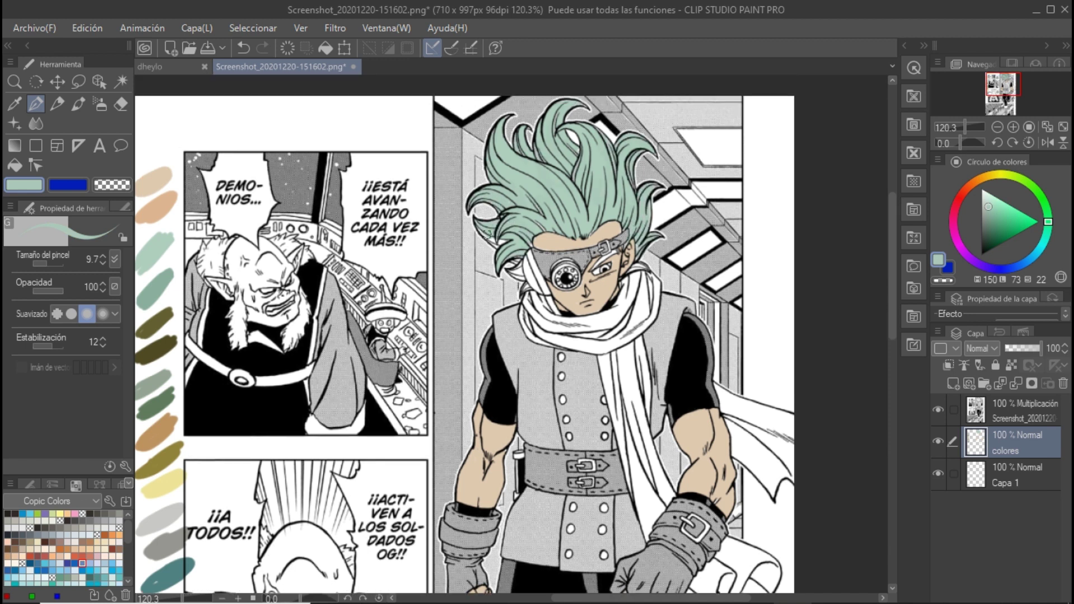
key("ctrl+minus")
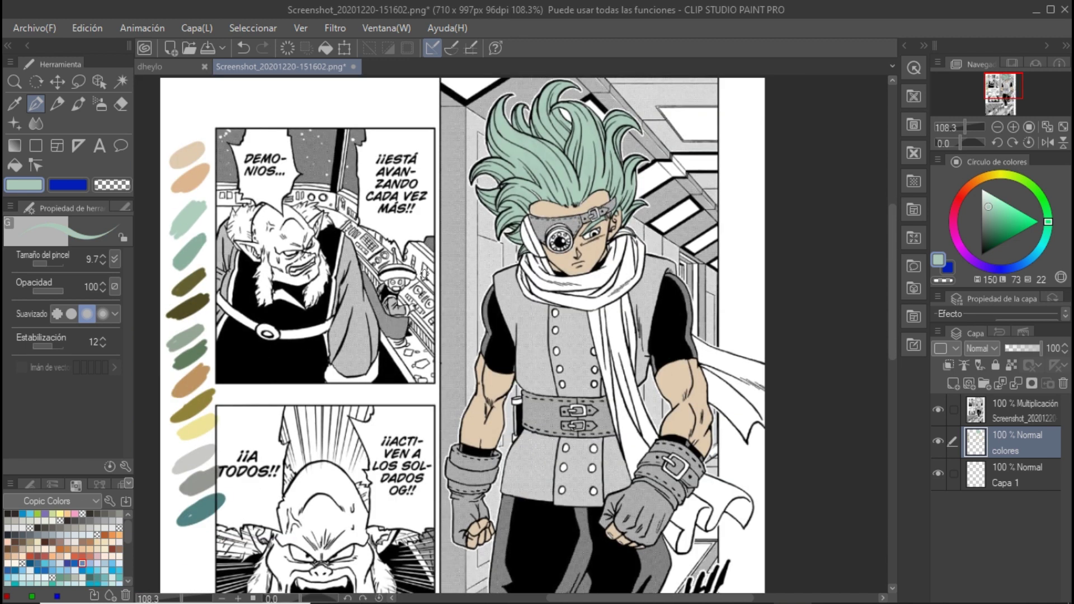
Paint the hero's vest grey-green on both sides, the front and the lower vest.
left_click(674, 290, "alt")
left_click(686, 315, "alt")
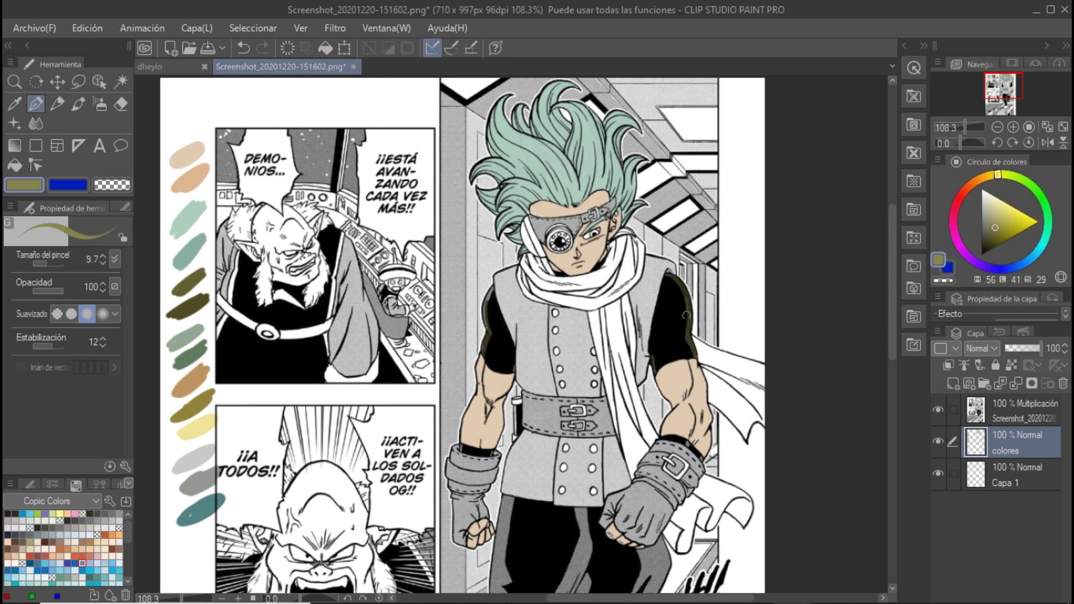
left_click(565, 338, "alt")
left_click_drag(501, 274, 537, 353)
left_click_drag(526, 291, 537, 380)
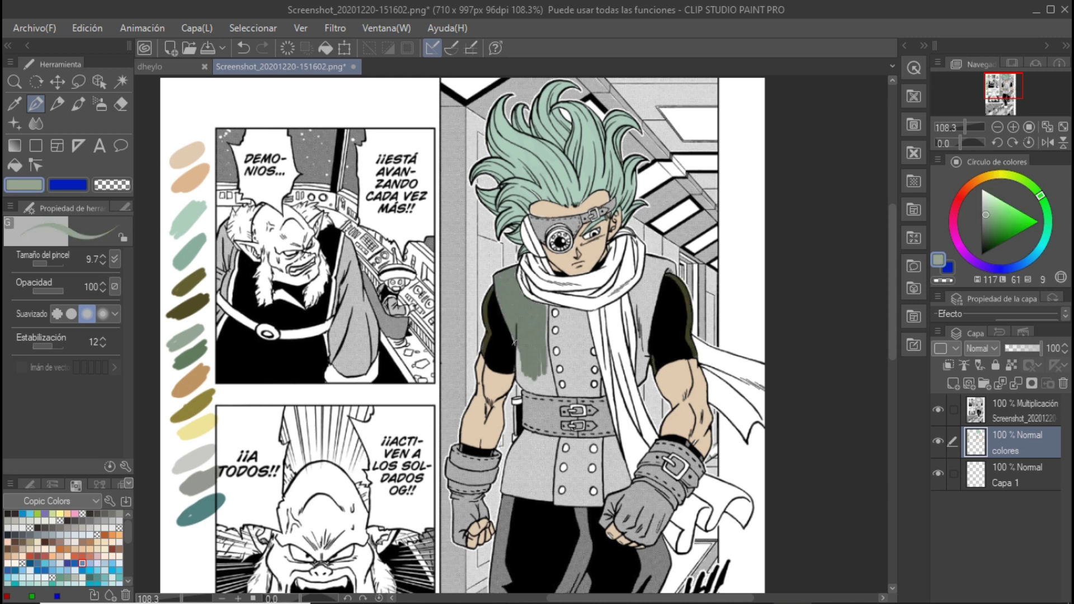
left_click_drag(643, 370, 647, 268)
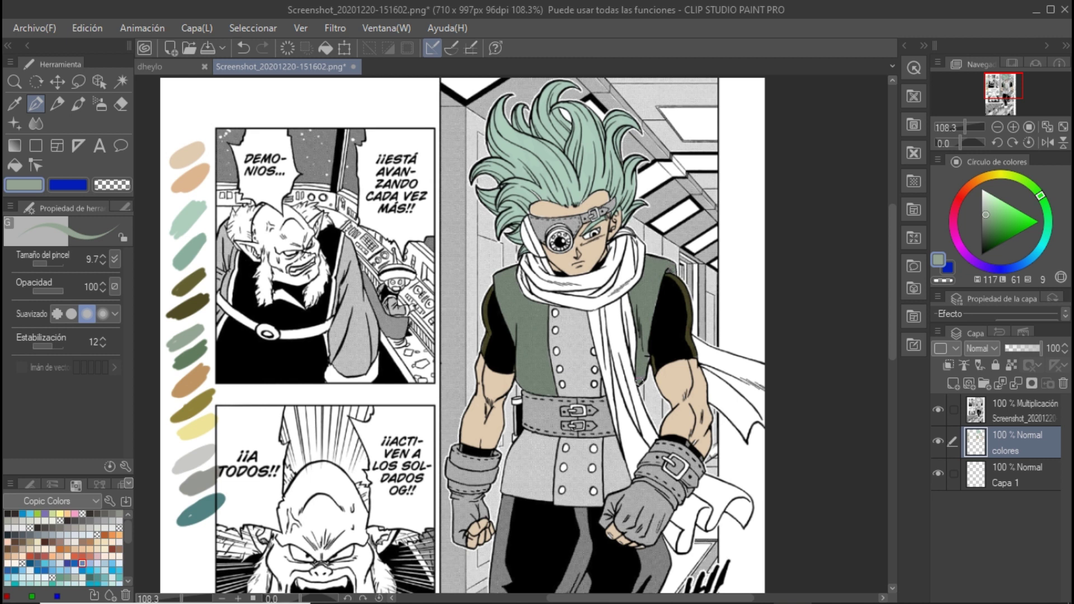
left_click_drag(570, 372, 560, 310)
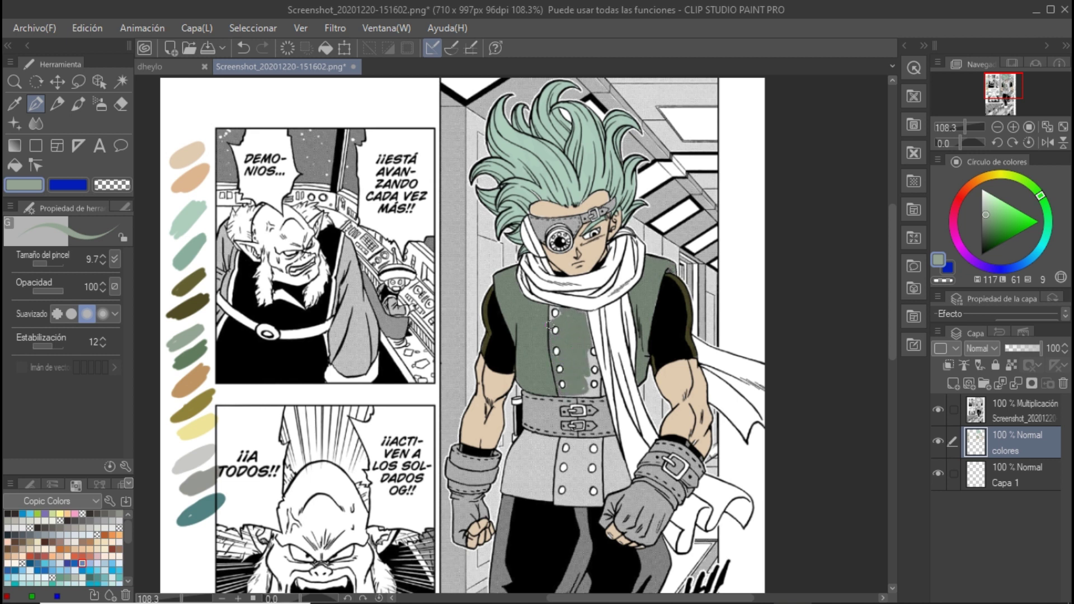
key("bracketright")
left_click_drag(518, 448, 604, 479)
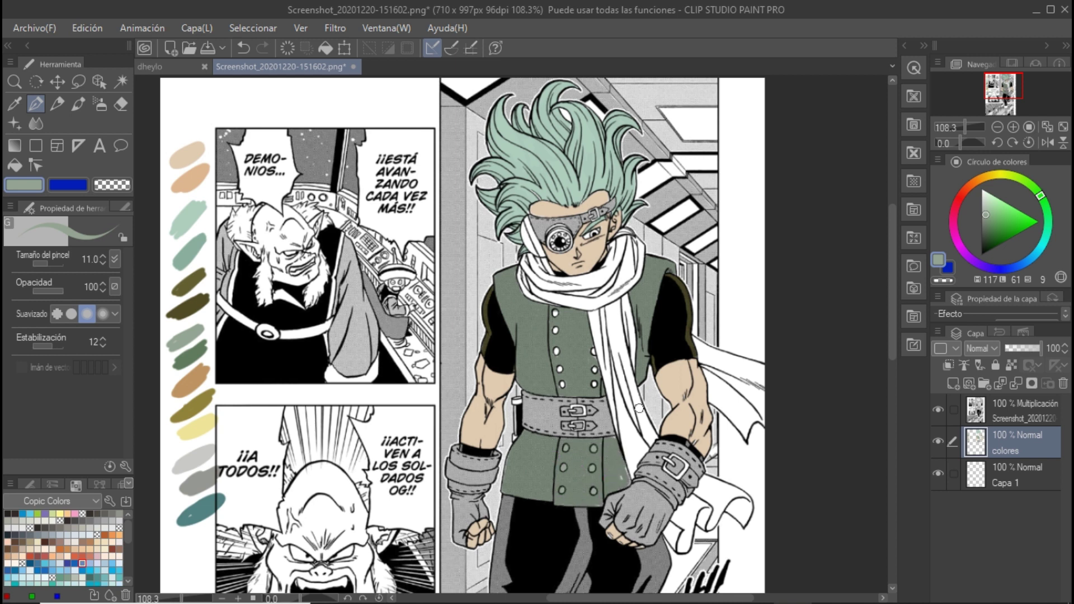
Paint the right glove and left wrist cuff olive, darkening the lower left glove.
left_click(200, 416, "alt")
mouse_move(651, 458)
left_mouse_down()
mouse_move(605, 517)
mouse_move(654, 503)
left_mouse_up()
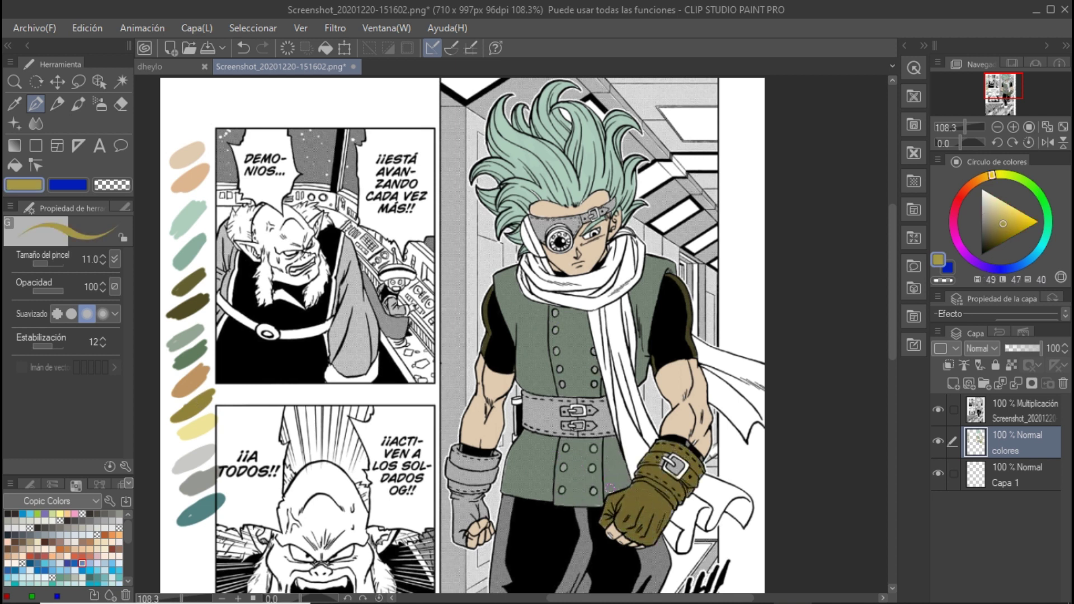
left_click_drag(452, 493, 489, 462)
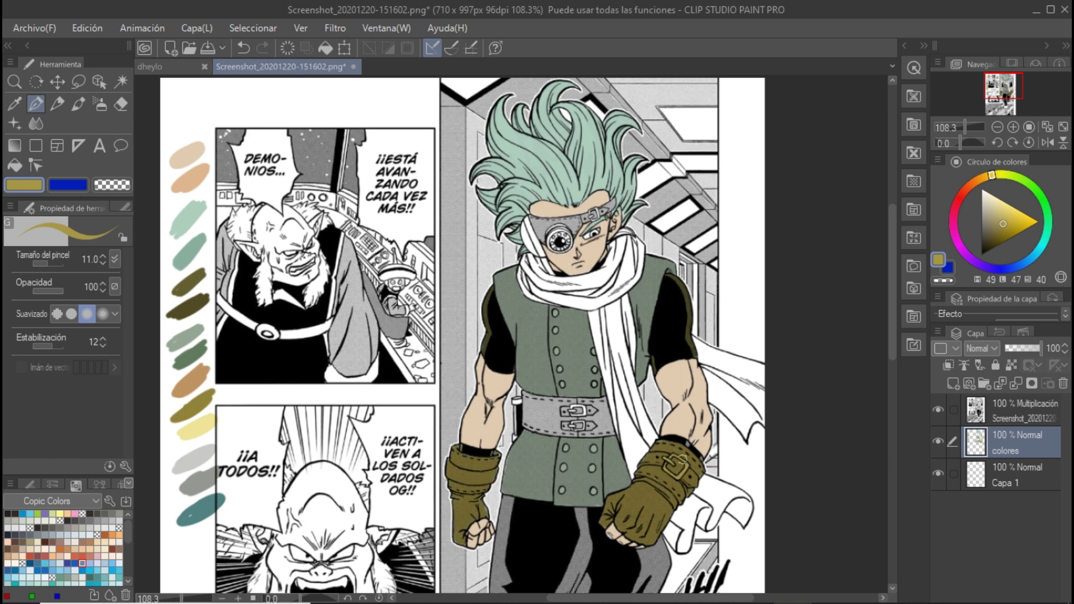
left_click(669, 475, "alt")
left_click_drag(464, 475, 475, 512)
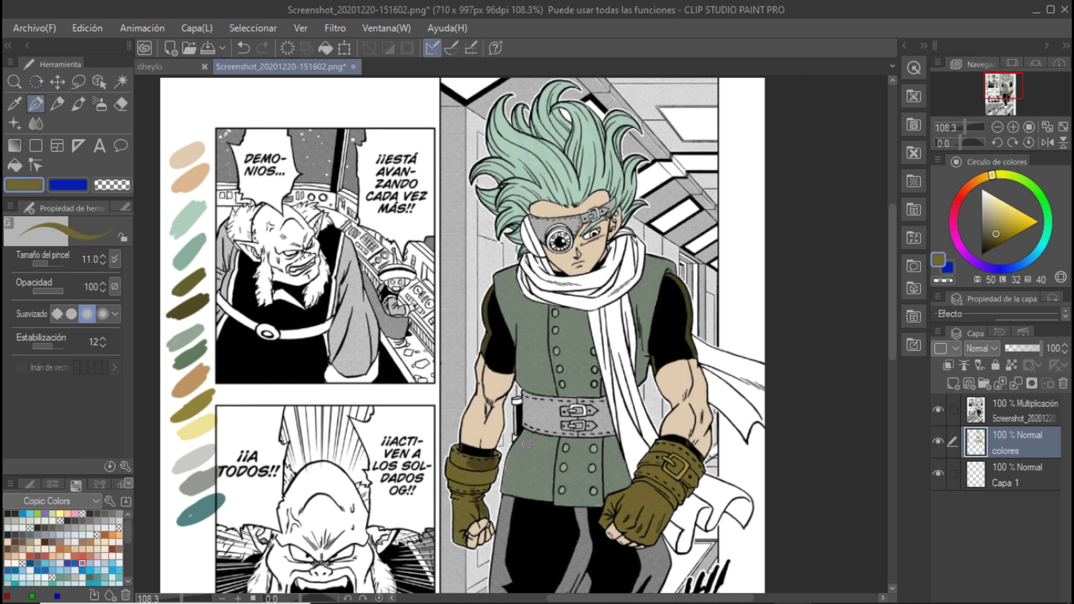
left_click(193, 425, "alt")
Colour the lower vest buttons yellow and the eyepatch strap gold-brown.
key("ctrl+plus")
left_click_drag(576, 382, 582, 402)
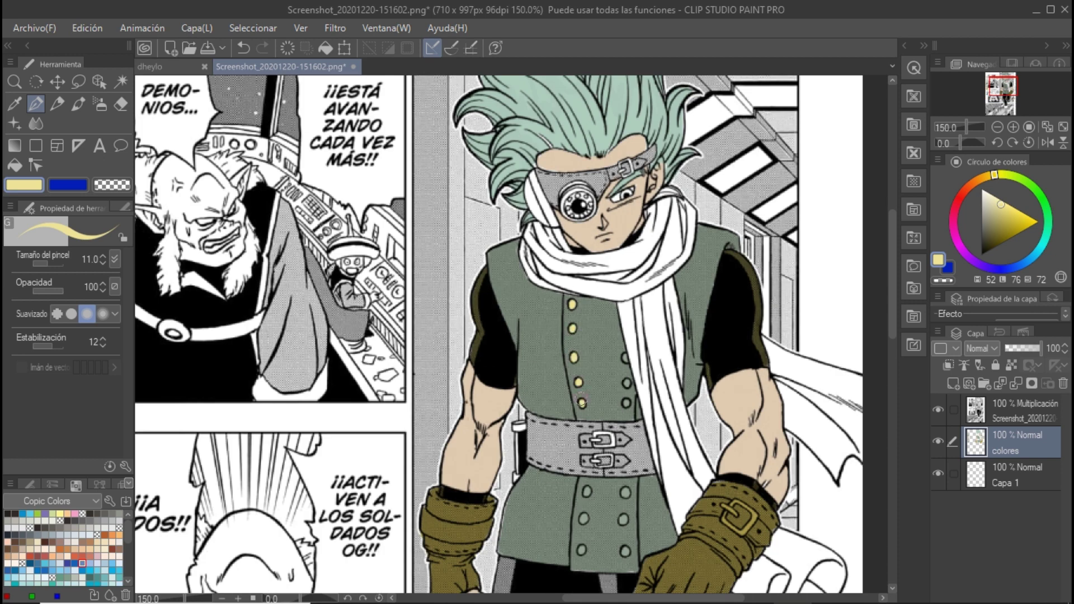
scroll(729, 507, "down", 3)
left_click(392, 478, "alt")
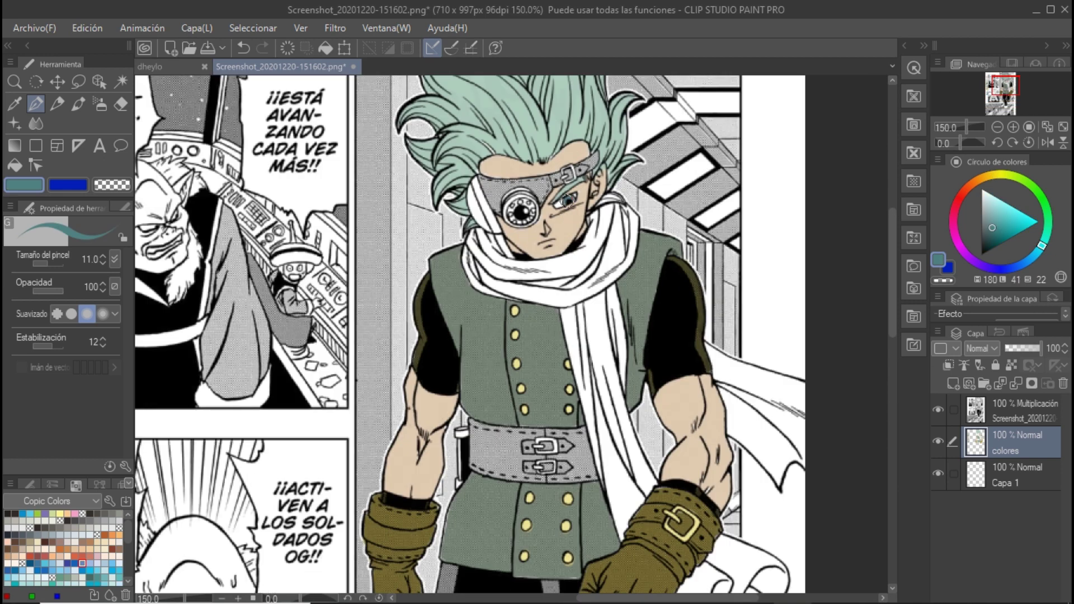
scroll(492, 224, "up", 4)
key("bracketleft")
key("bracketleft")
key("bracketleft")
left_click_drag(506, 182, 449, 188)
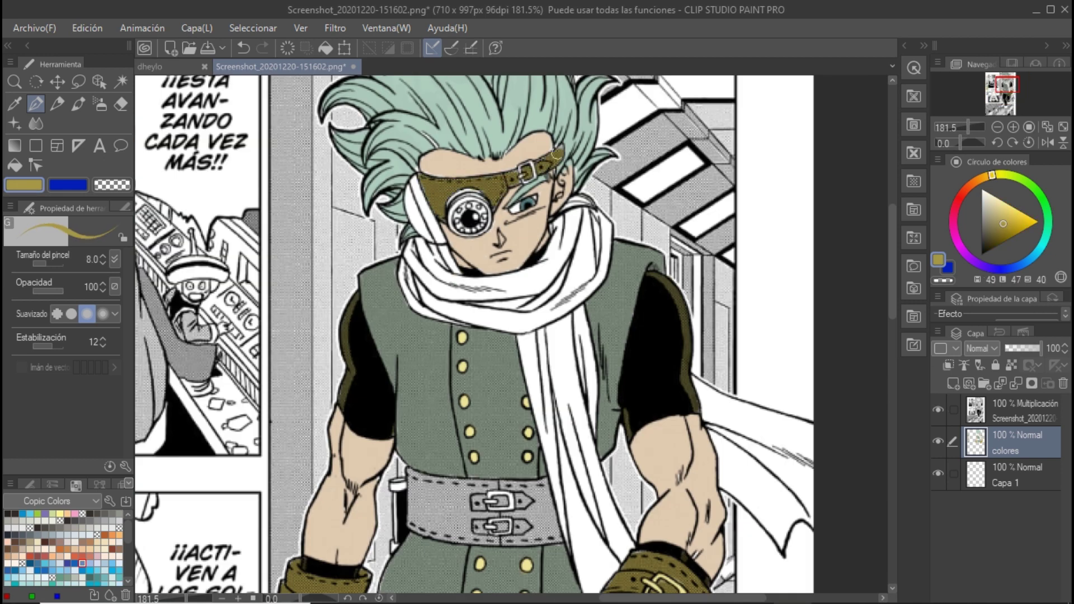
scroll(555, 154, "down", 3)
scroll(559, 168, "up", 4)
Paint the hero's belt gold-brown.
left_click(596, 193, "alt")
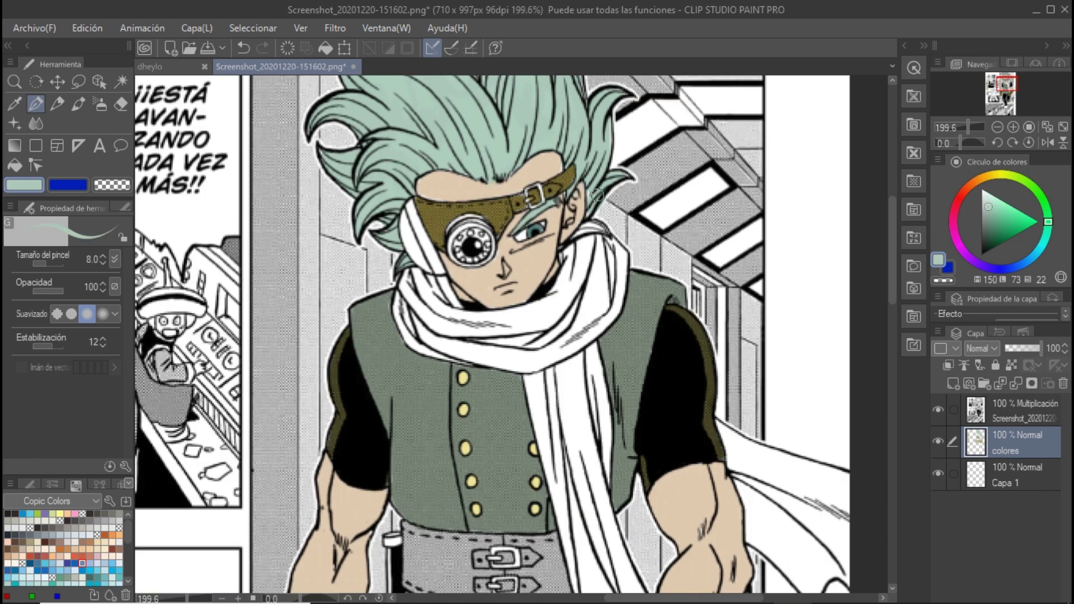
scroll(596, 193, "down", 3)
scroll(560, 381, "up", 2)
left_click(447, 447, "alt")
mouse_move(521, 364)
left_mouse_down()
mouse_move(559, 391)
mouse_move(607, 393)
left_mouse_up()
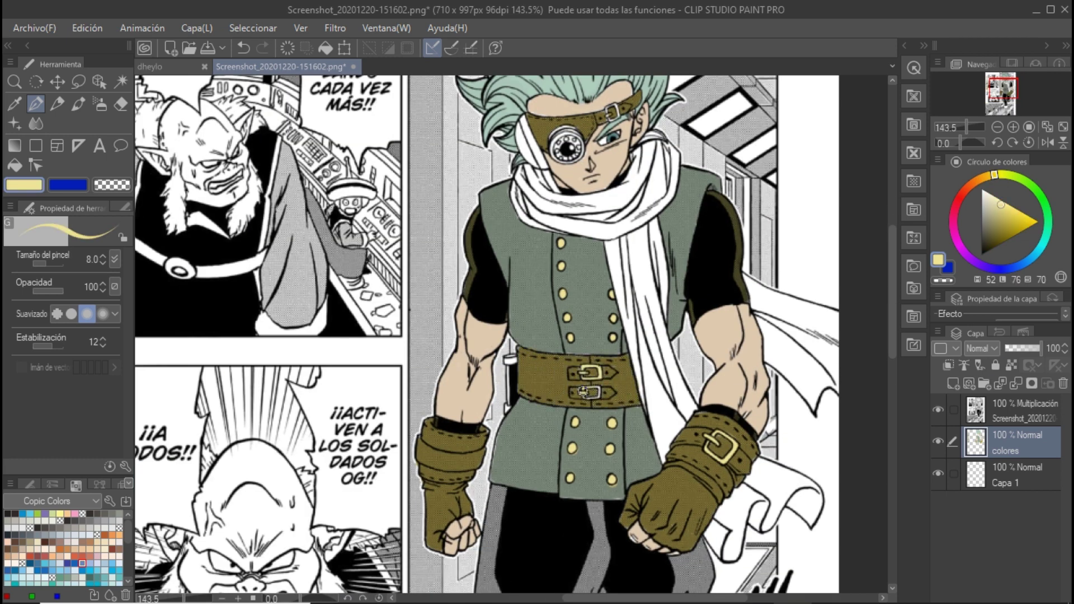
scroll(640, 387, "up", 2)
scroll(640, 387, "up", 2)
scroll(315, 389, "down", 5)
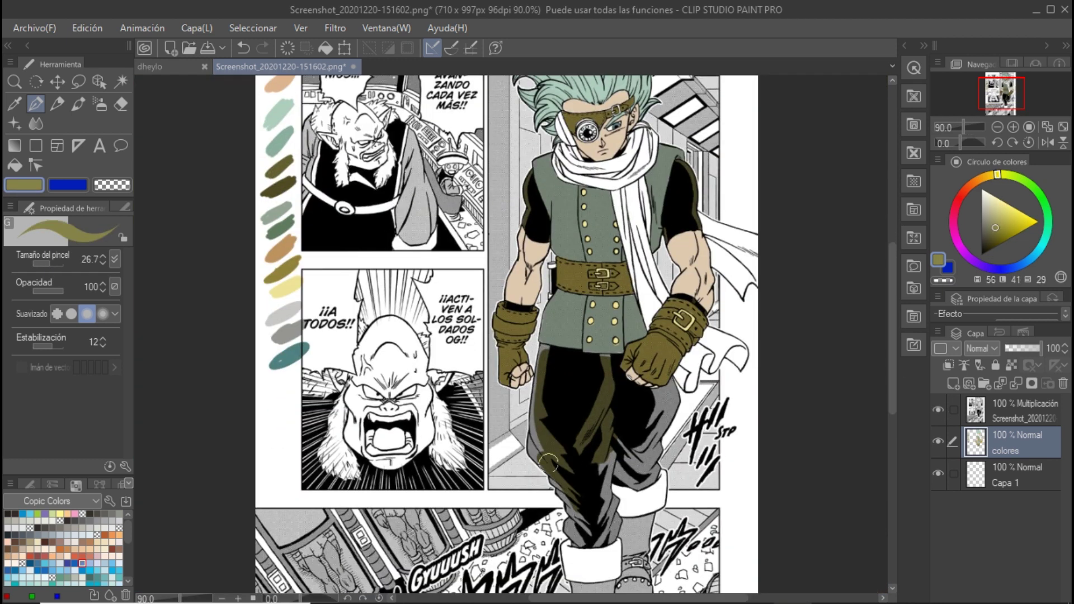
Paint the trousers and both boots olive.
left_click_drag(618, 470, 667, 422)
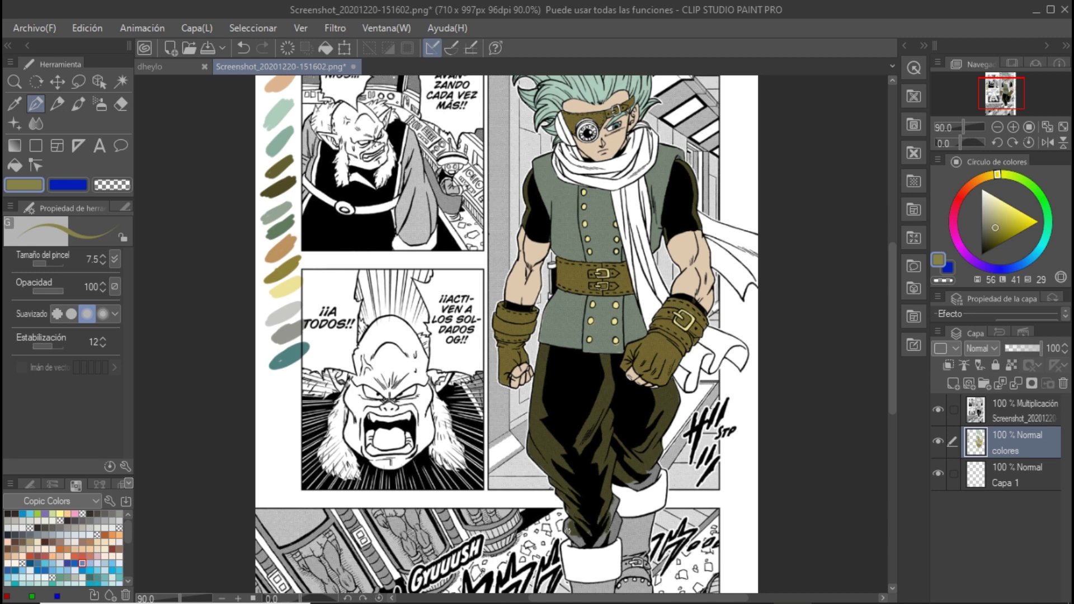
scroll(588, 168, "up", 3)
left_click(516, 252, "alt")
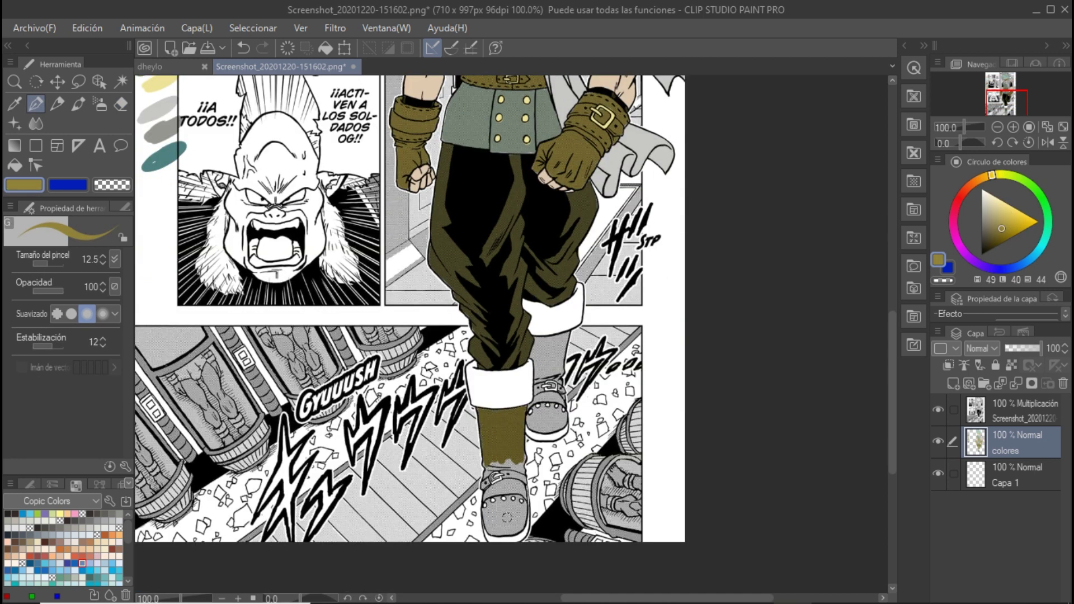
left_click_drag(506, 517, 510, 514)
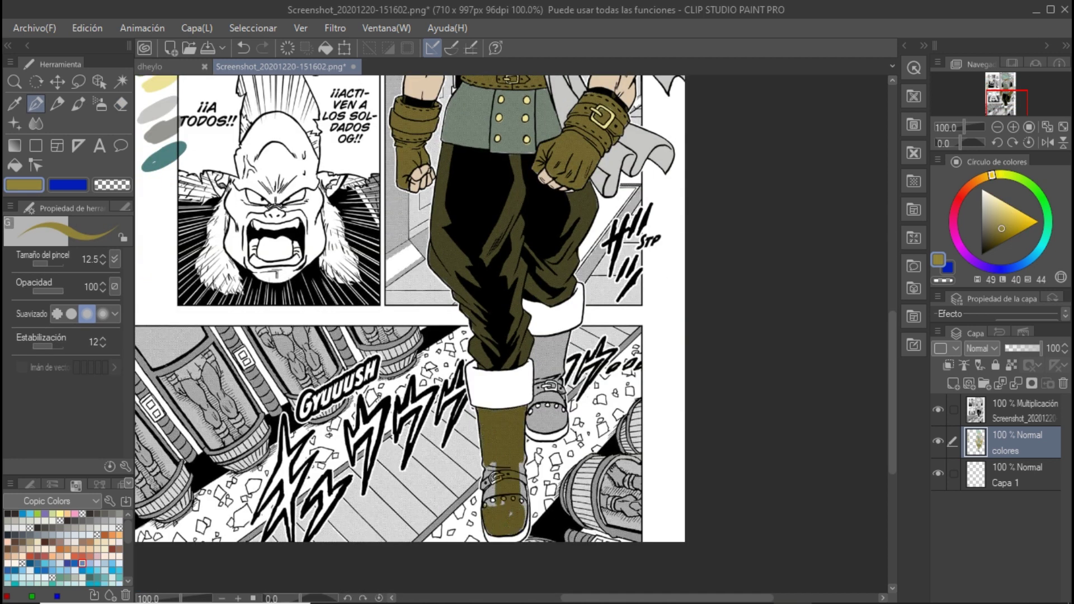
left_click_drag(549, 406, 534, 356)
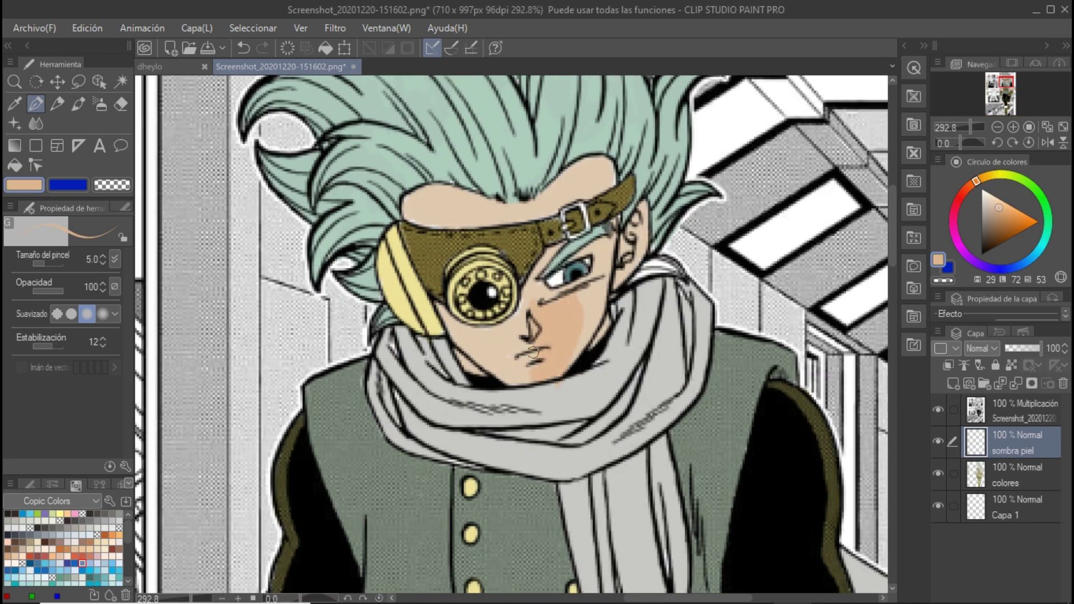
Shade the hero's cheek and forehead with darker peach on the sombra piel layer.
left_click_drag(526, 295, 499, 346)
mouse_move(585, 163)
left_mouse_down()
mouse_move(537, 216)
mouse_move(452, 190)
left_mouse_up()
key("alt+[")
left_click(608, 210, "alt")
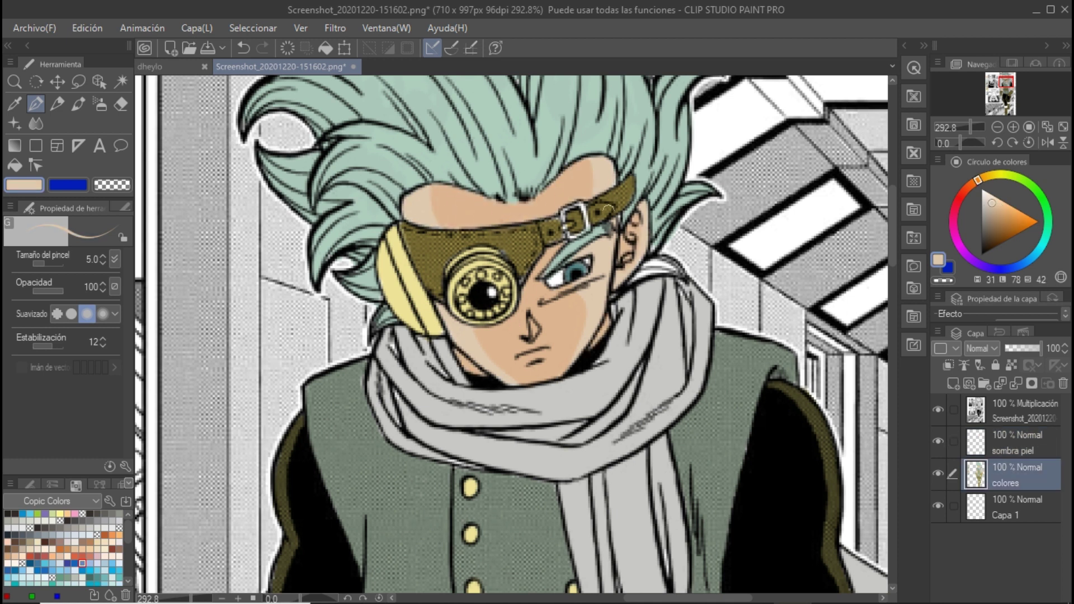
left_click(481, 244, "alt")
scroll(481, 245, "down", 3)
key("alt+]")
scroll(336, 358, "up", 2)
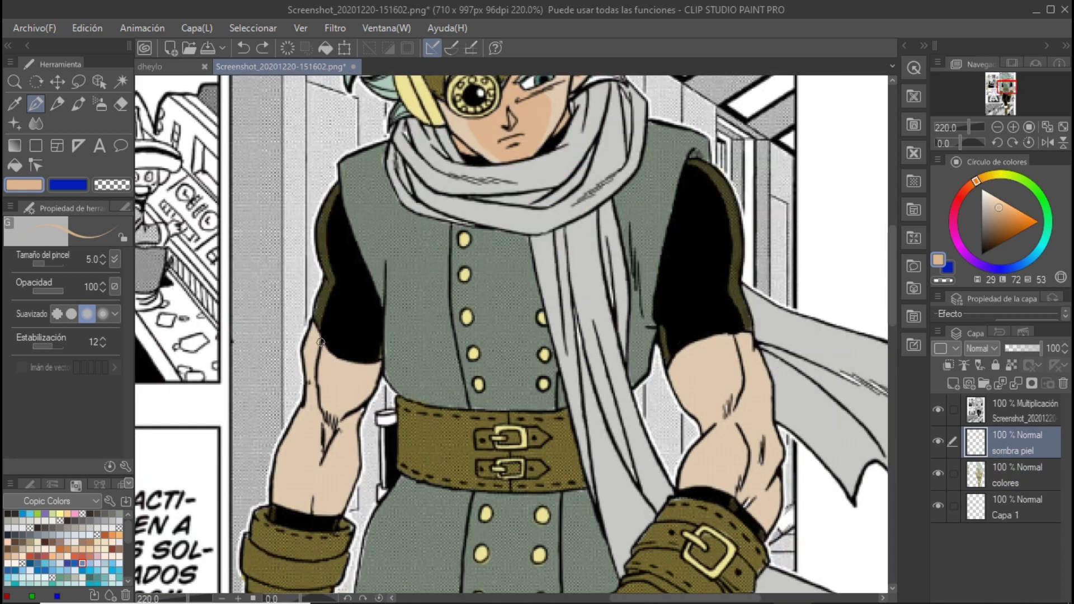
Shade both of the hero's upper arms and forearms with darker peach.
left_click_drag(325, 344, 339, 361)
left_click_drag(325, 402, 282, 498)
left_click_drag(341, 419, 288, 497)
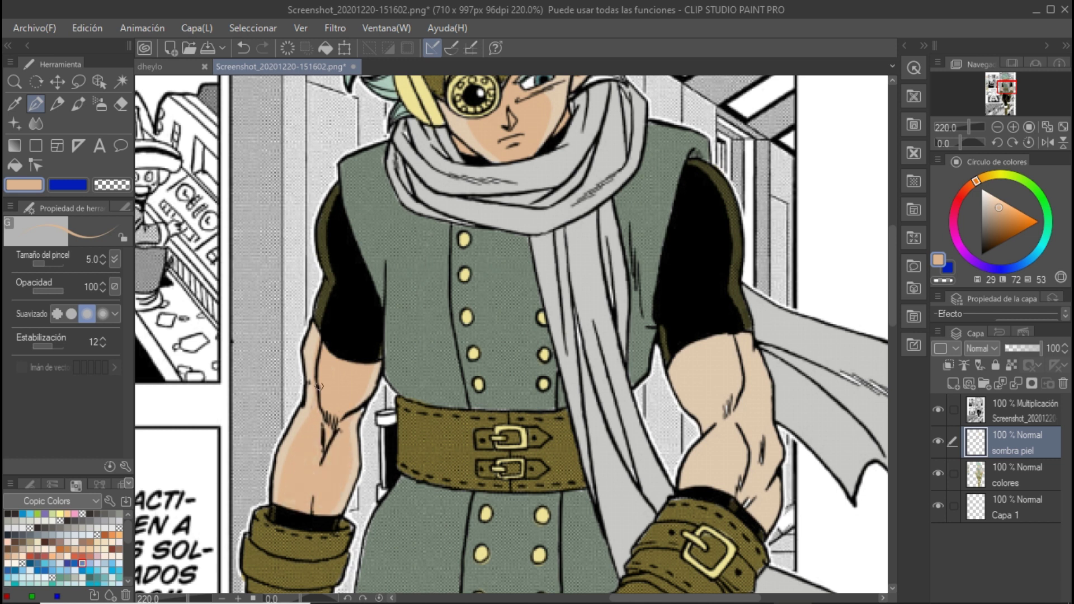
left_click_drag(742, 341, 684, 353)
mouse_move(769, 489)
left_mouse_down()
mouse_move(759, 426)
mouse_move(742, 491)
left_mouse_up()
scroll(756, 408, "down", 5)
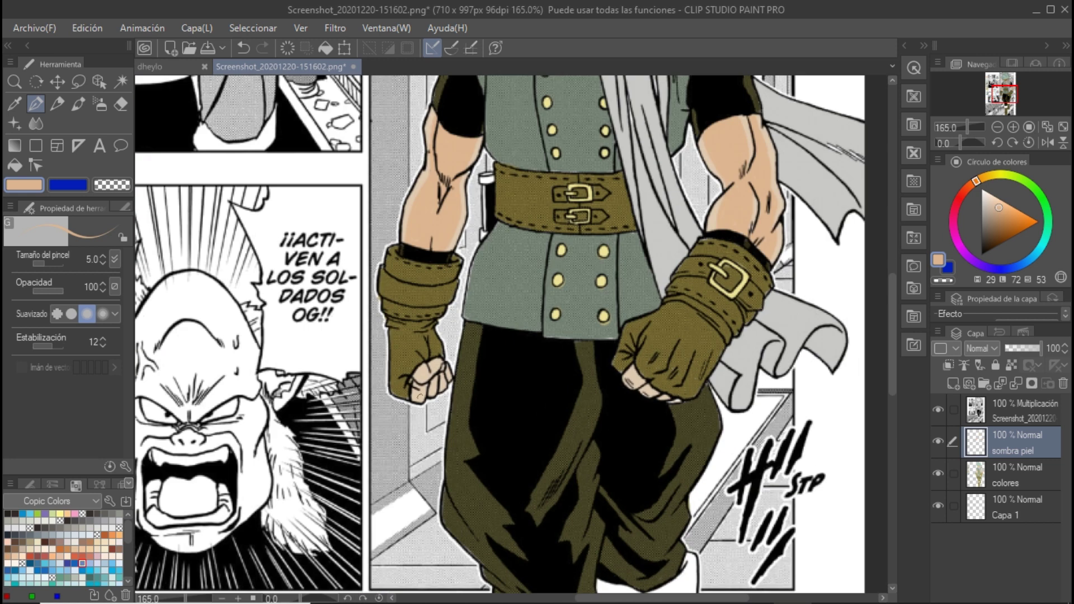
scroll(633, 371, "down", 5)
scroll(481, 224, "up", 6)
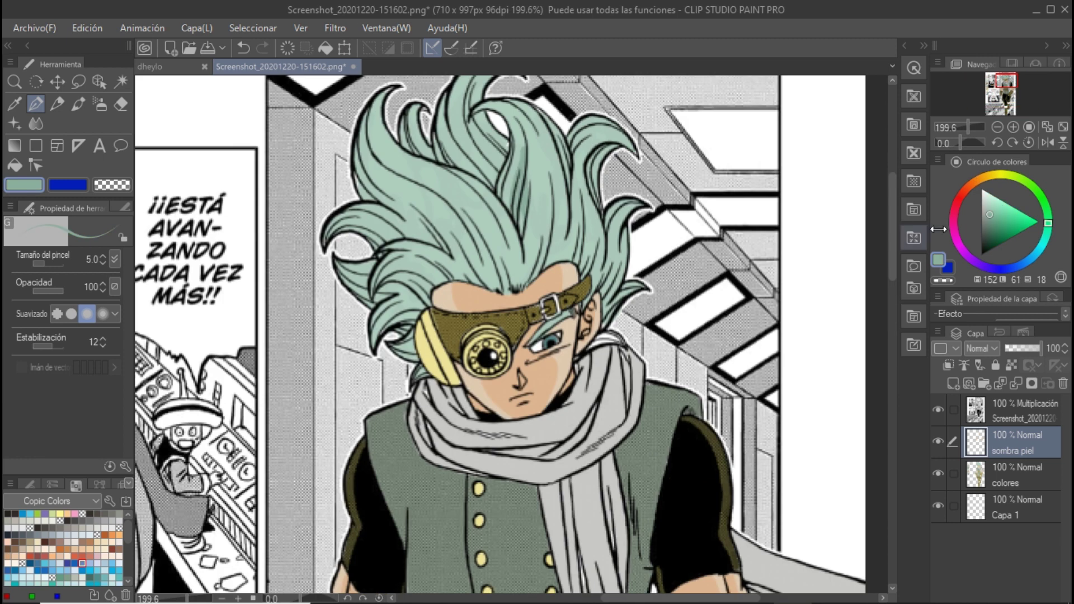
mouse_move(224, 335)
left_mouse_down()
mouse_move(666, 335)
mouse_move(232, 335)
left_mouse_up()
left_click(230, 371, "alt")
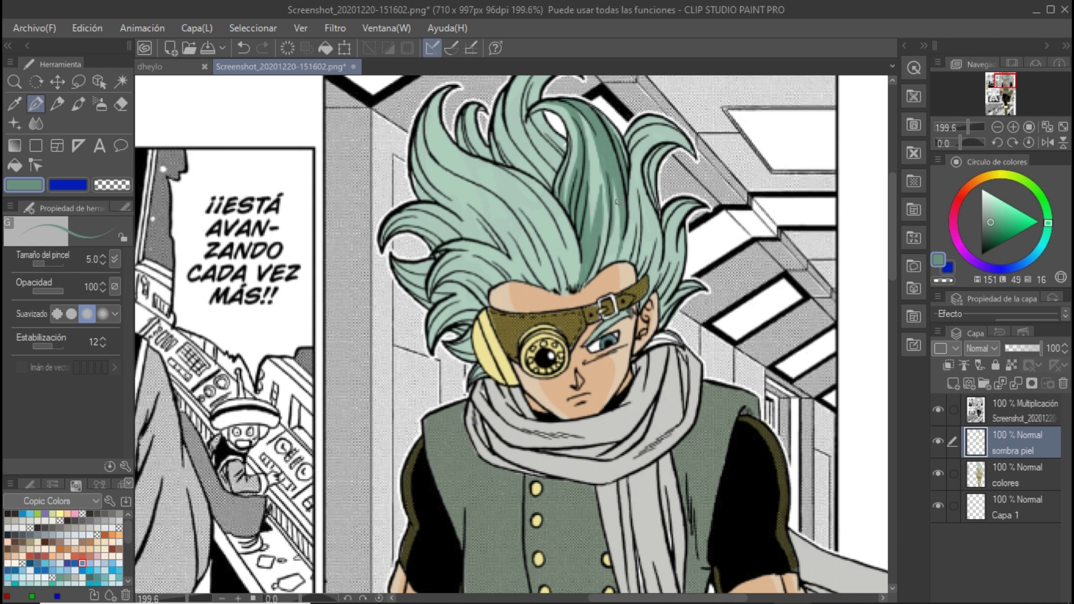
Paint darker green shading strokes across the hero's spiky hair and ear lock.
left_click_drag(645, 126, 627, 250)
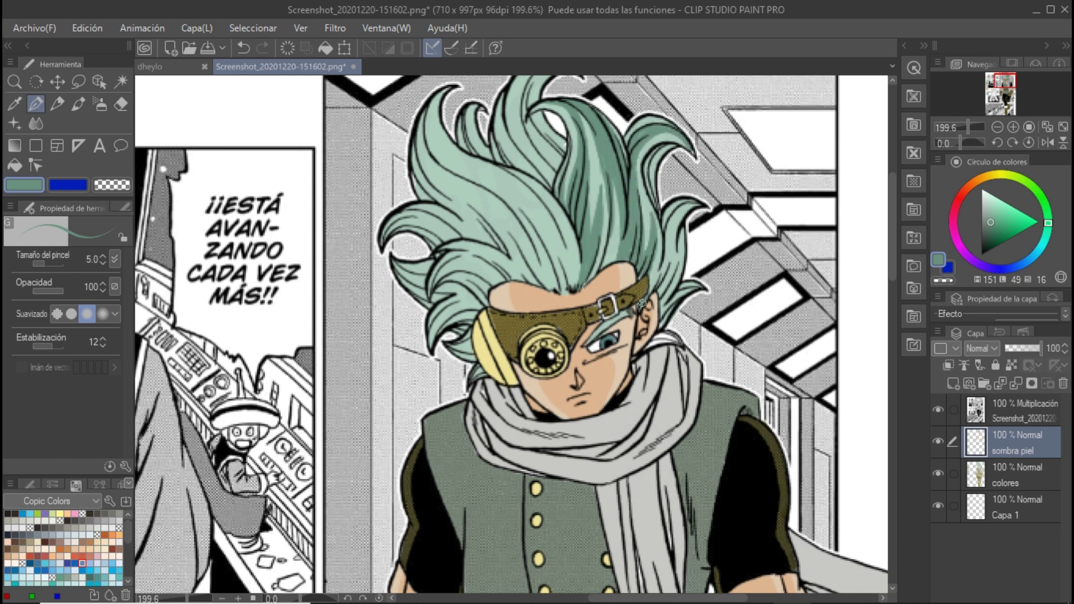
left_click_drag(676, 201, 661, 292)
scroll(652, 223, "down", 1)
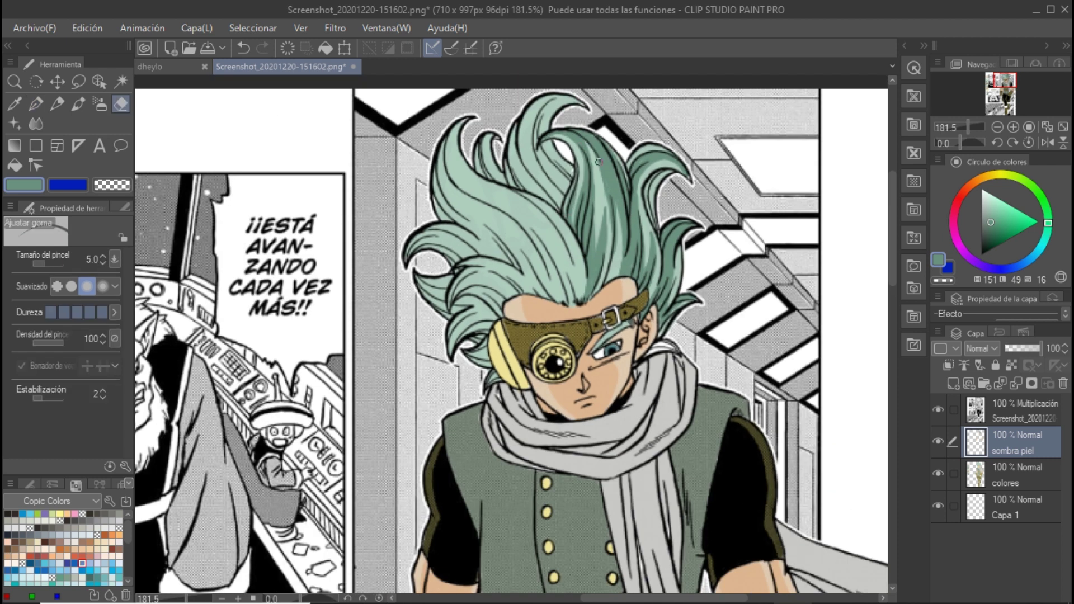
scroll(632, 299, "up", 1)
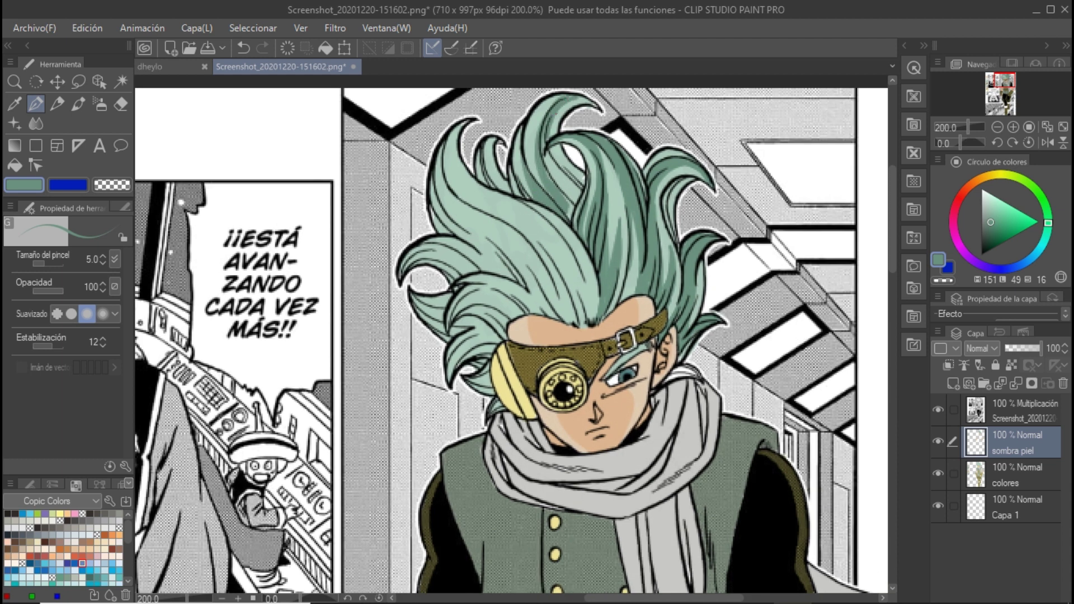
left_click_drag(559, 117, 577, 325)
mouse_move(532, 235)
left_mouse_down()
mouse_move(559, 313)
mouse_move(507, 230)
left_mouse_up()
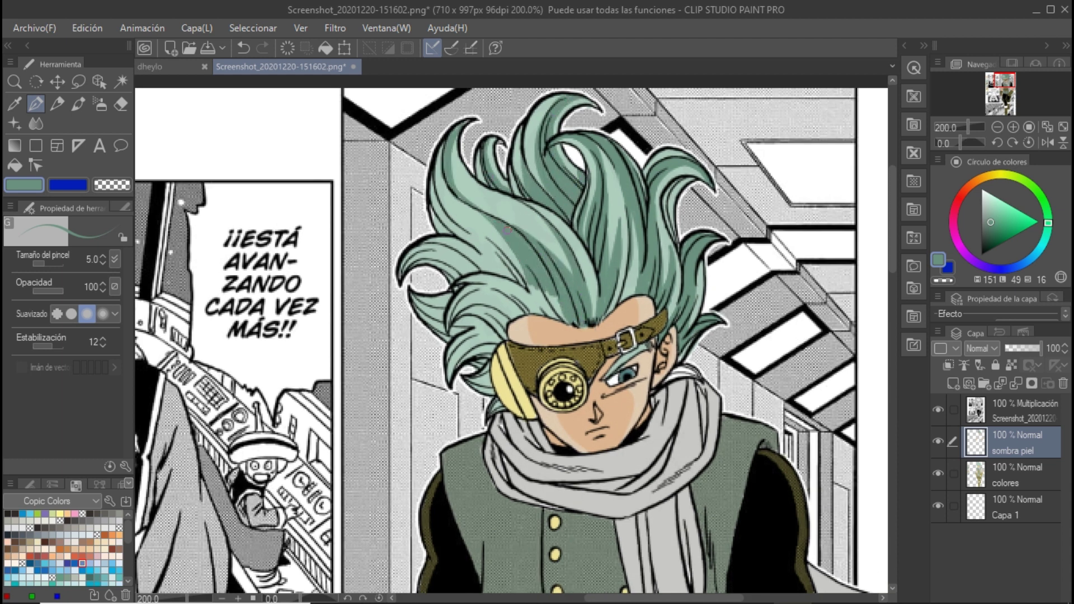
left_click_drag(638, 295, 629, 256)
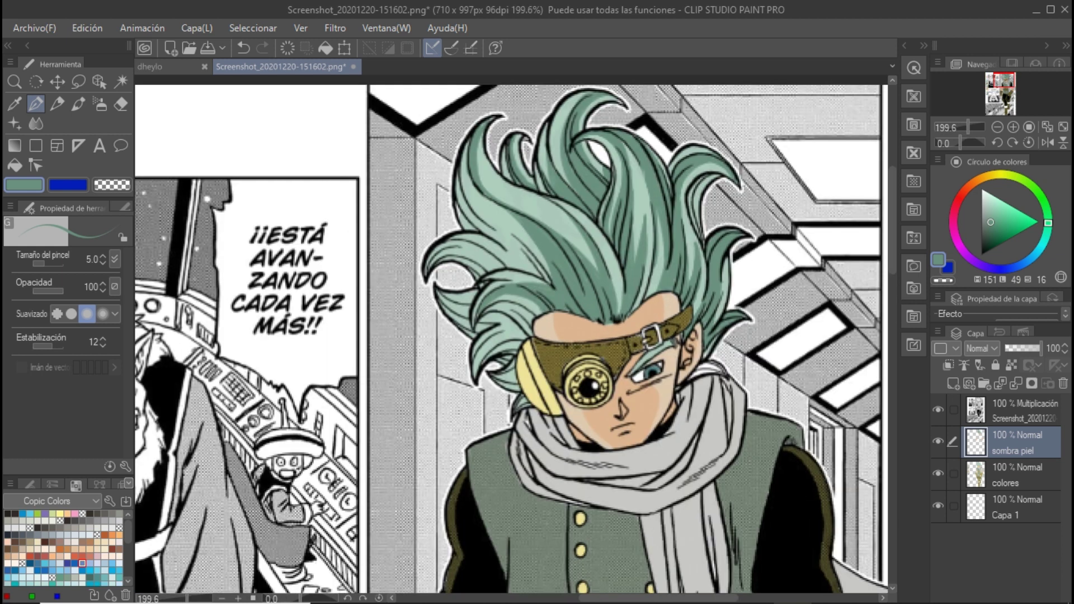
Add more dark green hair shading, erasing stray spots along the way.
key("e")
key("p")
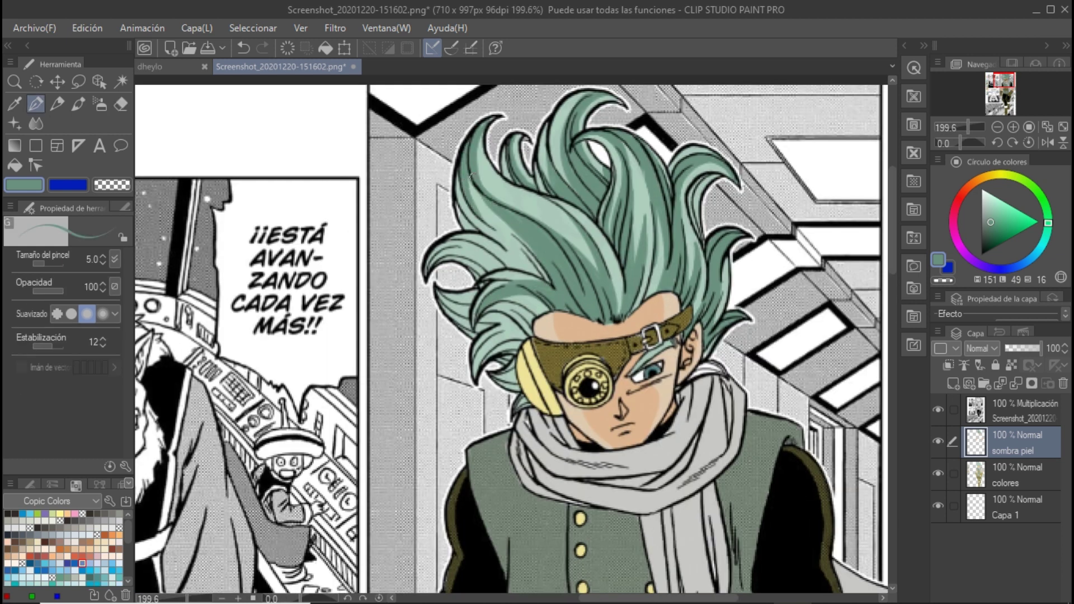
left_click_drag(514, 236, 470, 188)
key("e")
left_click_drag(550, 282, 509, 234)
key("p")
left_click_drag(426, 274, 539, 267)
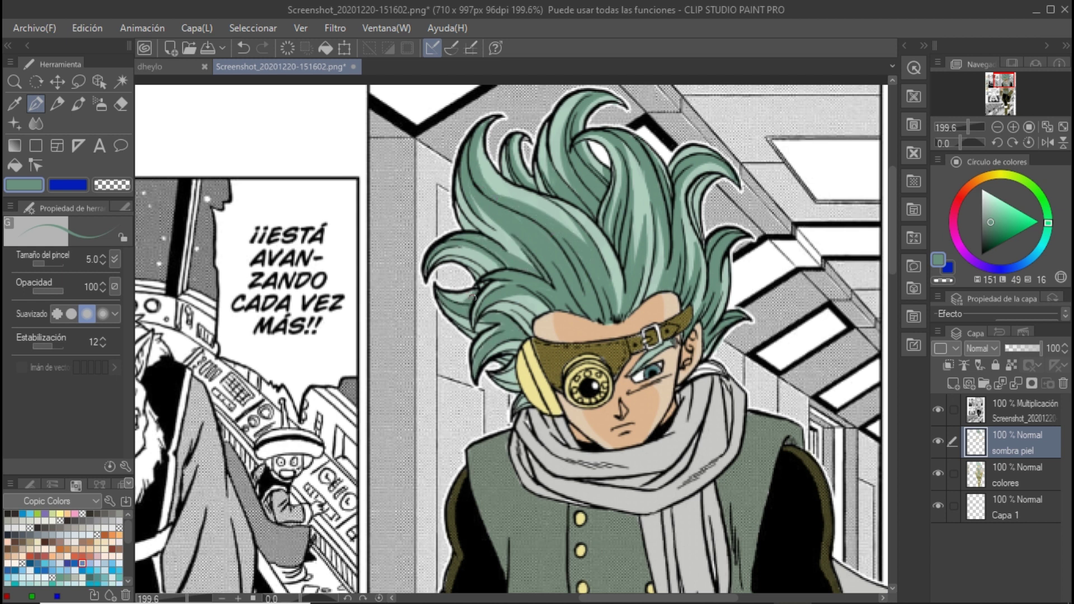
key("e")
key("p")
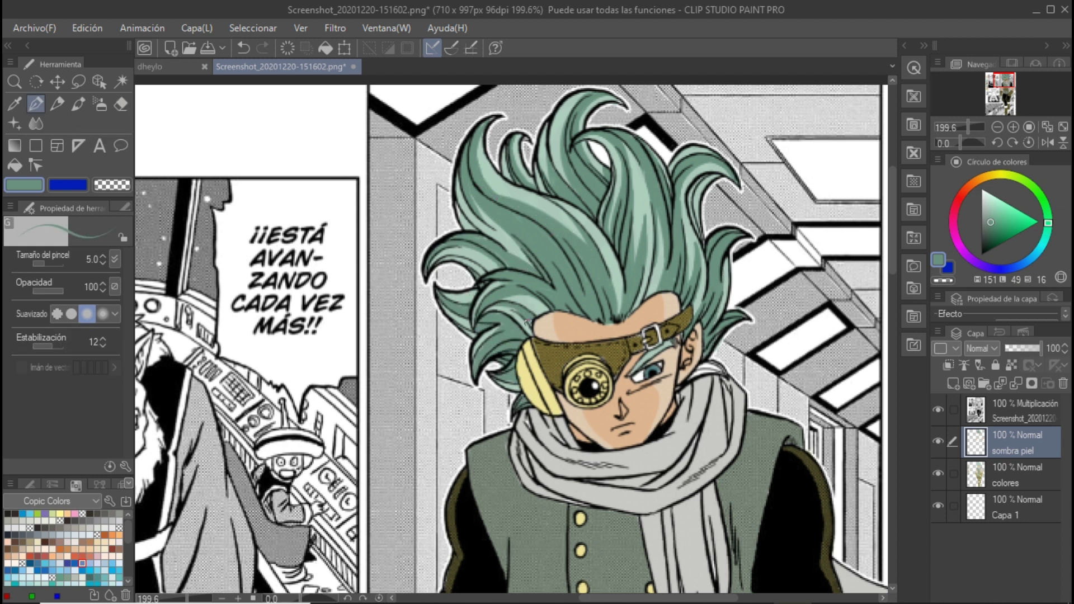
key("ctrl+alt+0")
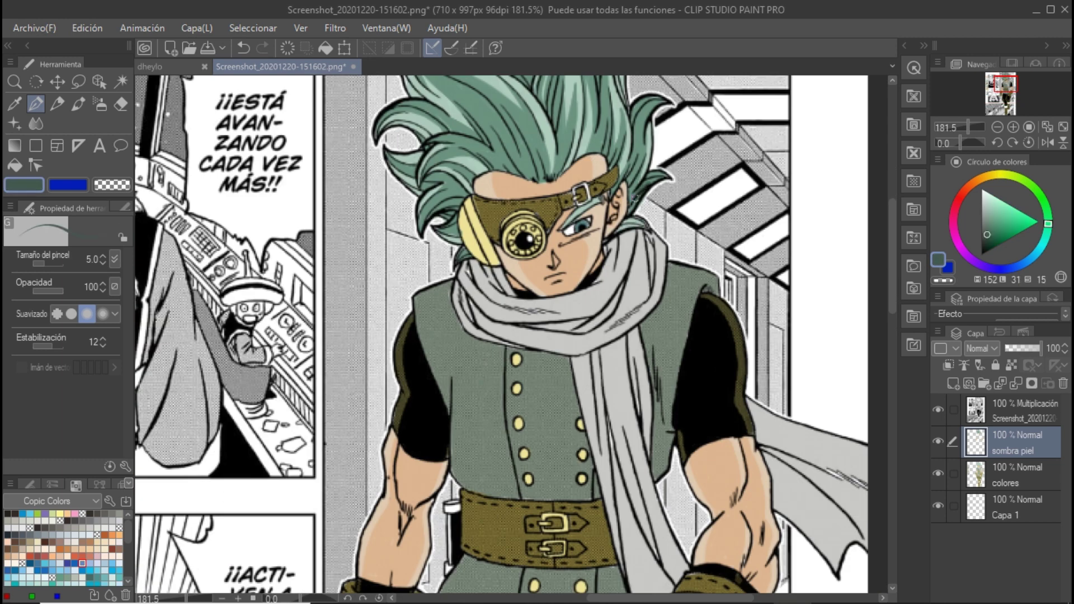
Brush darker grey shading onto the scarf below the face, trimming with the eraser.
scroll(630, 202, "up", 5)
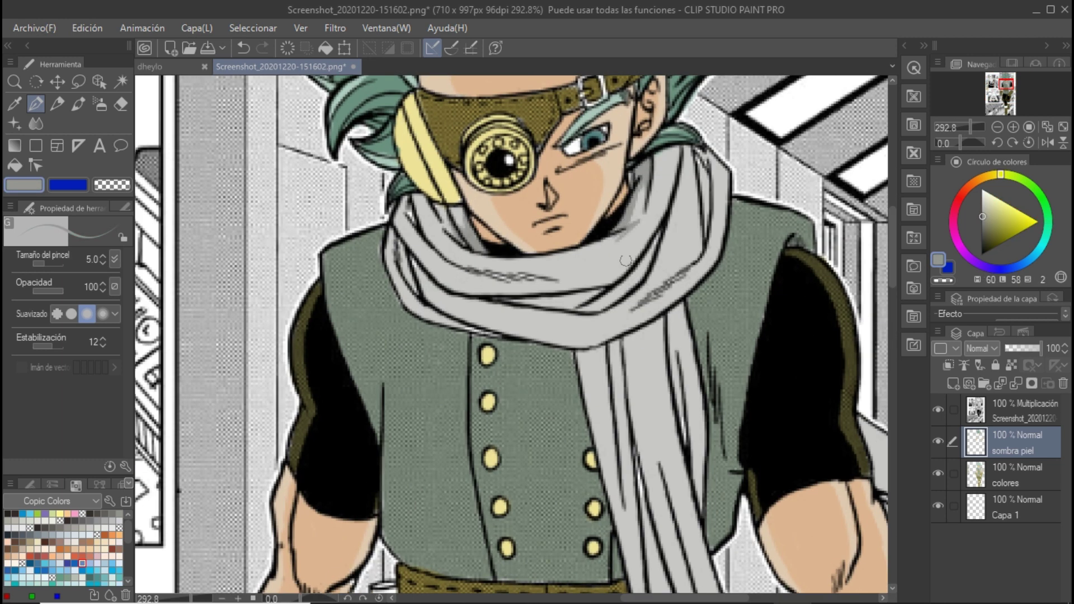
mouse_move(626, 260)
left_mouse_down()
mouse_move(481, 263)
mouse_move(448, 279)
mouse_move(615, 246)
mouse_move(475, 300)
mouse_move(677, 221)
mouse_move(671, 268)
mouse_move(641, 218)
left_mouse_up()
key("e")
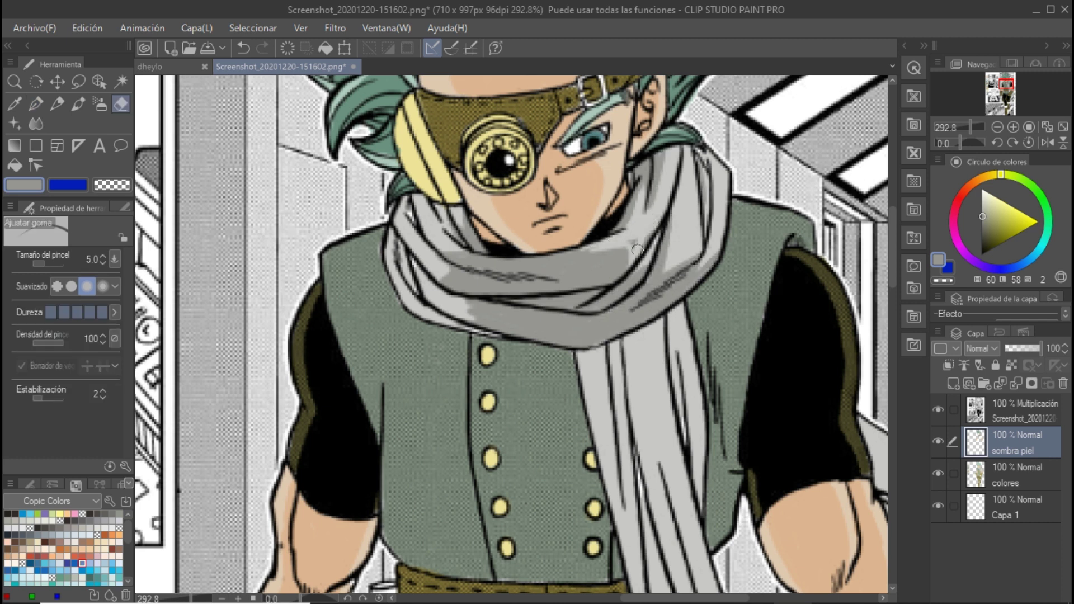
key("p")
mouse_move(438, 207)
left_mouse_down()
mouse_move(458, 302)
mouse_move(431, 252)
left_mouse_up()
key("e")
key("p")
Add grey hatching to the scarf and rename the shading layer to 'sombra'.
scroll(632, 260, "down", 2)
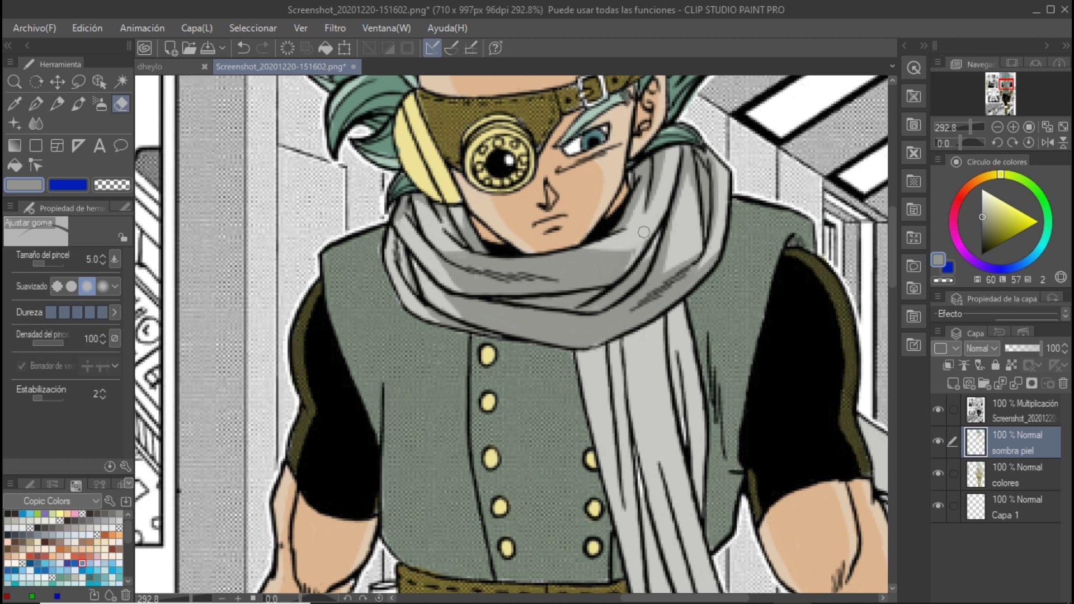
scroll(616, 361, "down", 2)
scroll(616, 360, "up", 2)
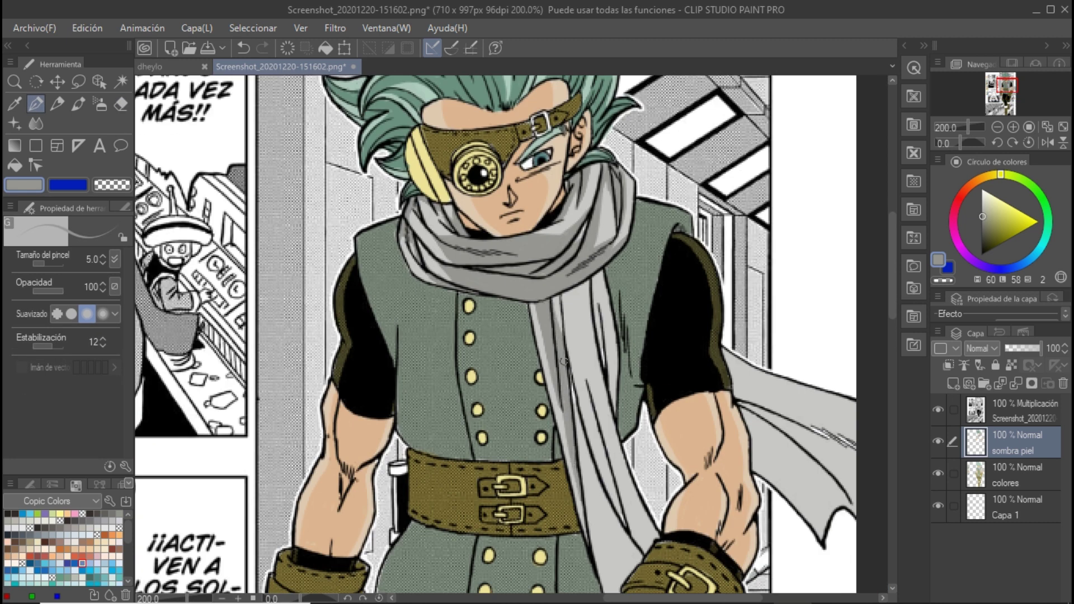
left_click_drag(570, 313, 582, 402)
left_click_drag(577, 363, 584, 470)
left_click_drag(604, 280, 604, 349)
scroll(603, 349, "down", 2)
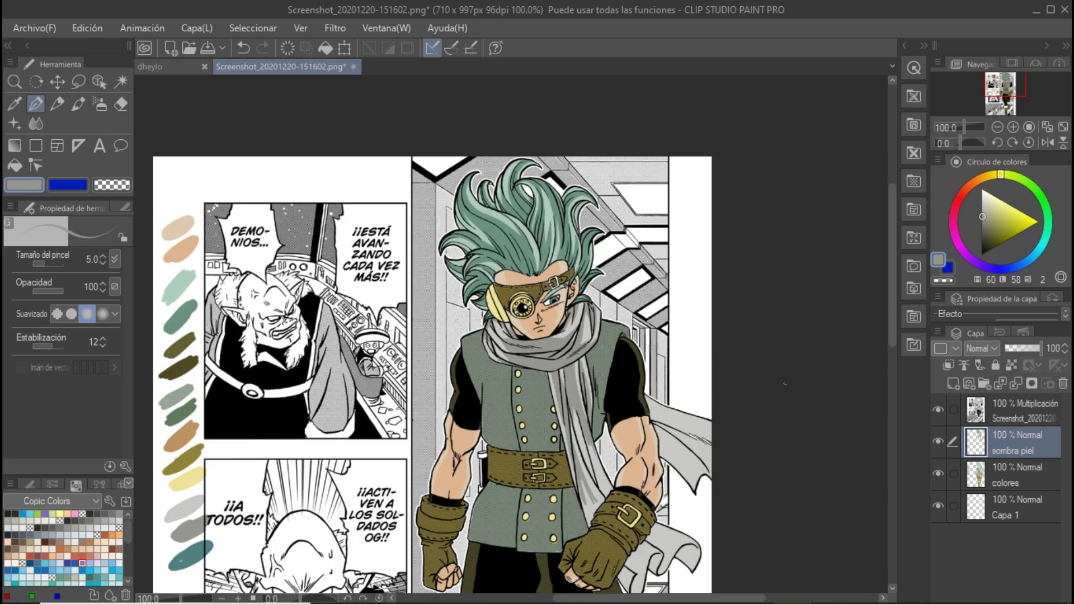
scroll(545, 358, "up", 1)
key("Return")
Shade the scarf tail with darker grey and tidy it with the eraser.
scroll(597, 410, "down", 1)
scroll(597, 411, "up", 2)
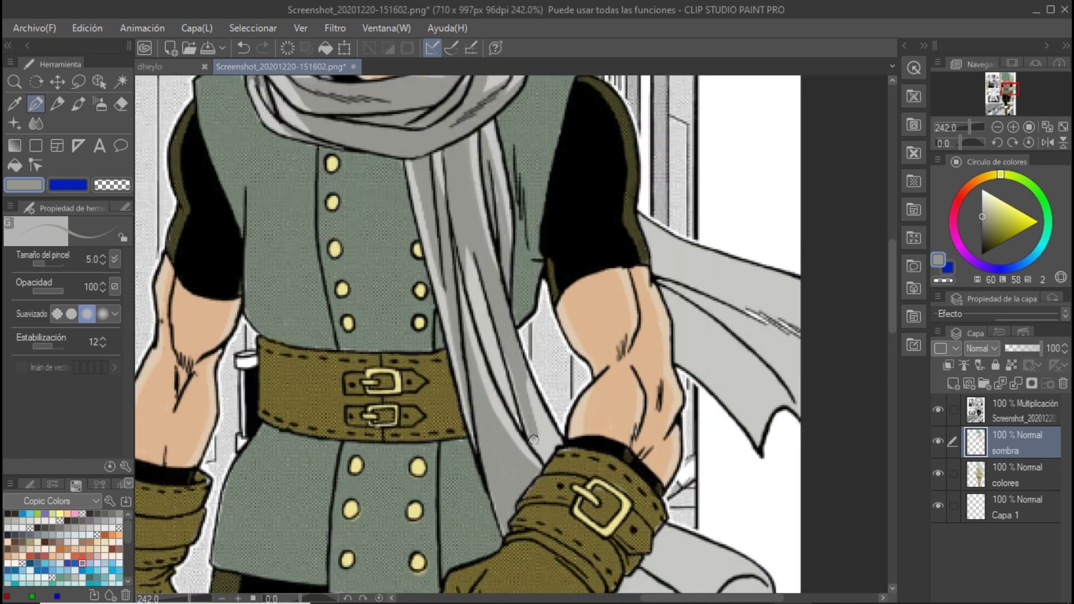
scroll(597, 410, "down", 2)
scroll(504, 335, "up", 1)
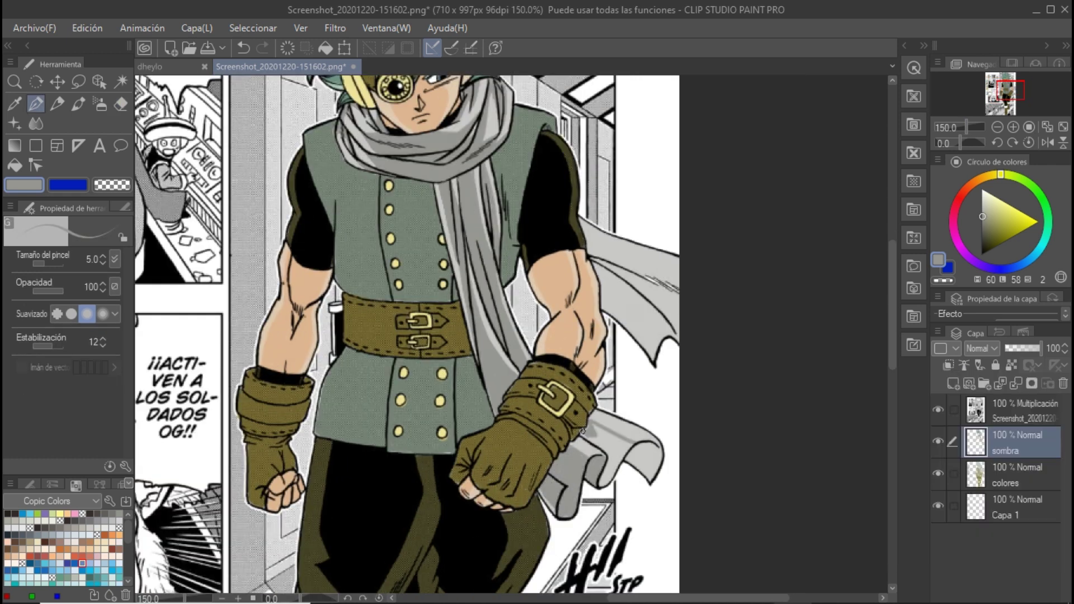
left_click_drag(582, 484, 630, 445)
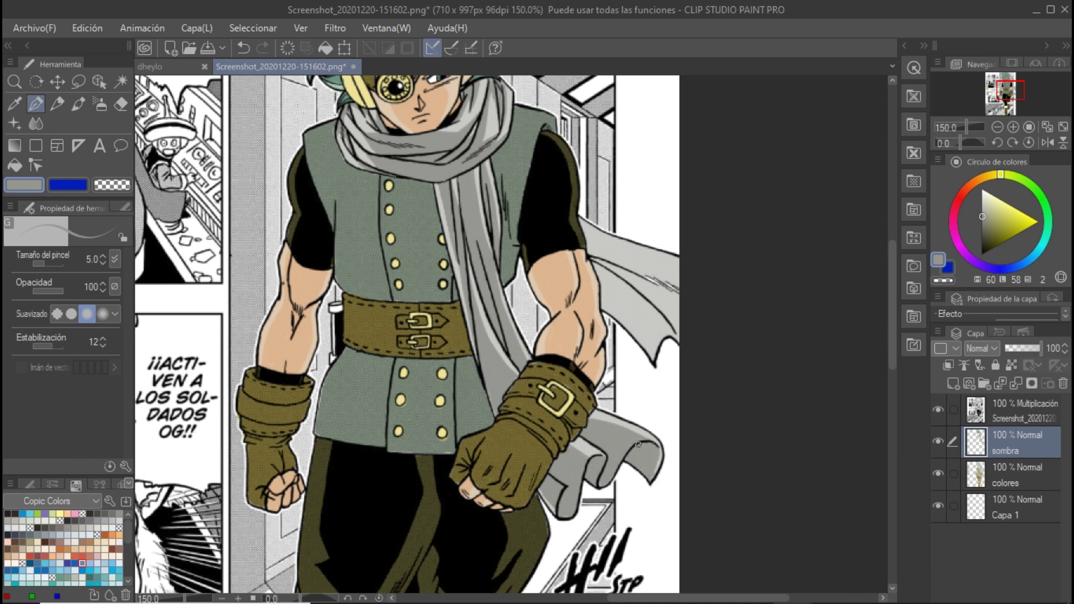
scroll(638, 443, "up", 1)
scroll(607, 367, "down", 1)
key("e")
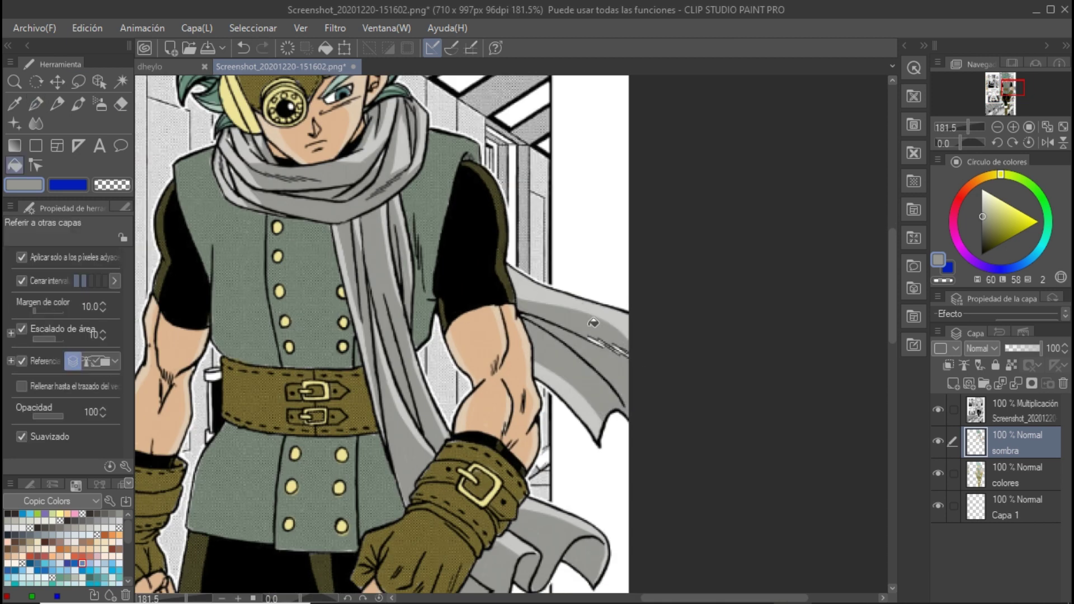
key("p")
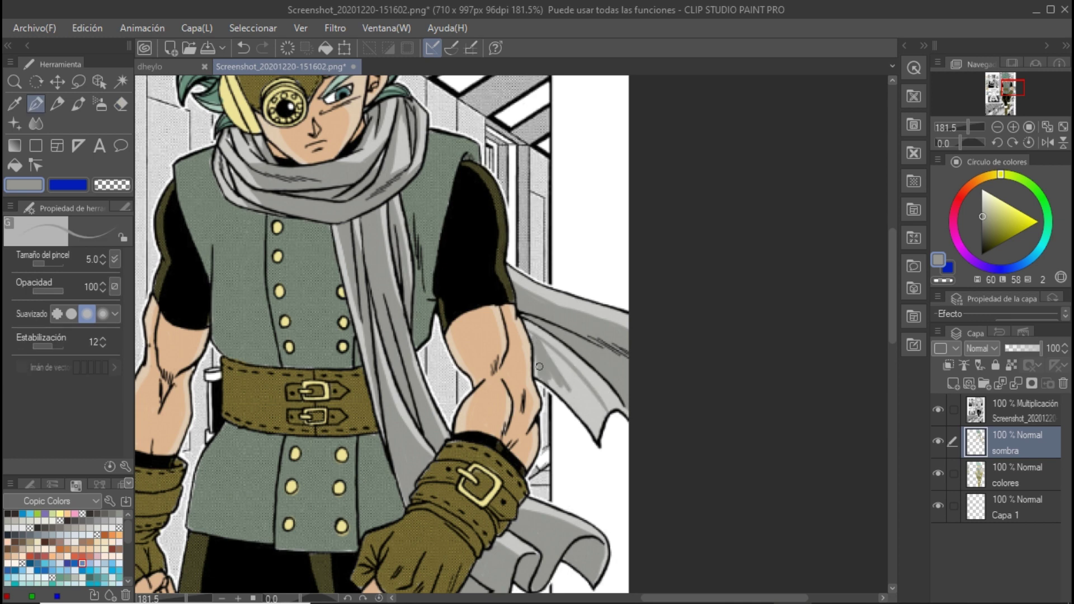
scroll(627, 414, "down", 3)
scroll(448, 252, "up", 3)
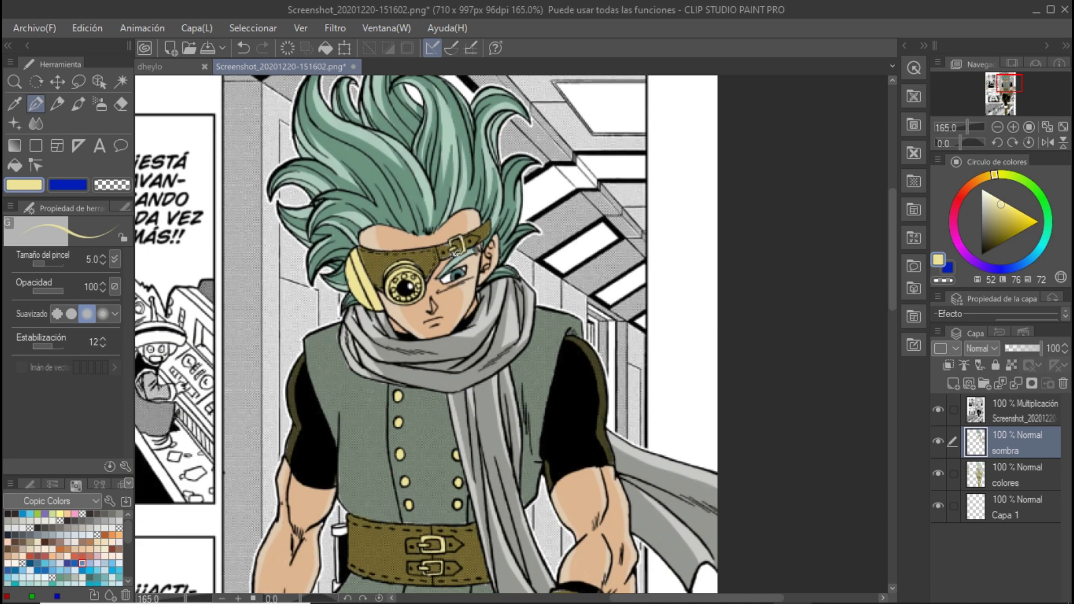
left_click_drag(892, 252, 895, 335)
Shade the glove, wristband and fist dark olive using an eyedropped olive brown.
scroll(563, 304, "down", 5)
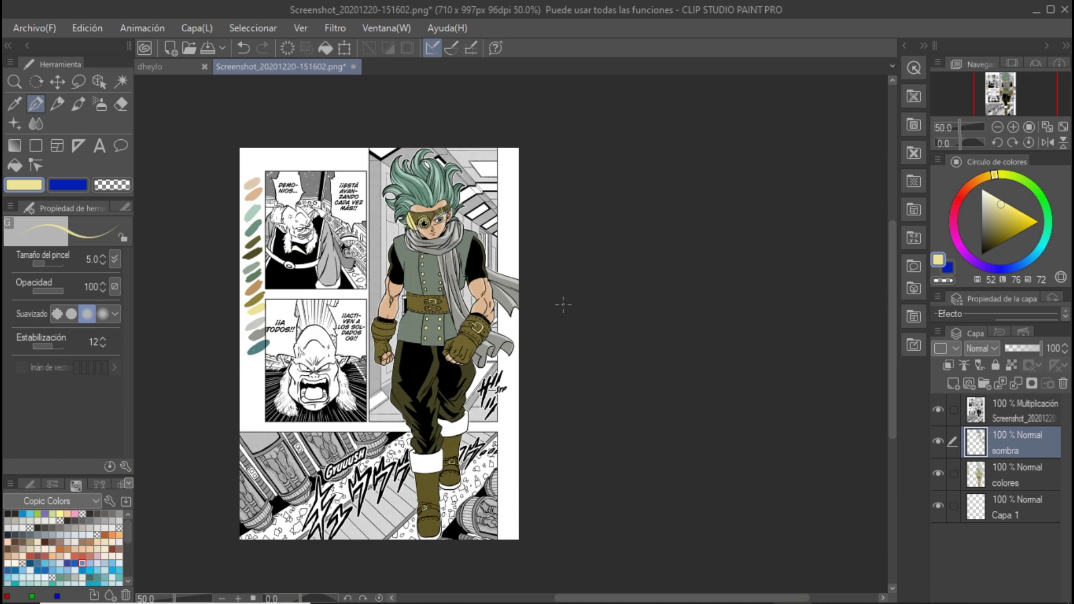
scroll(564, 304, "up", 3)
scroll(563, 305, "down", 2)
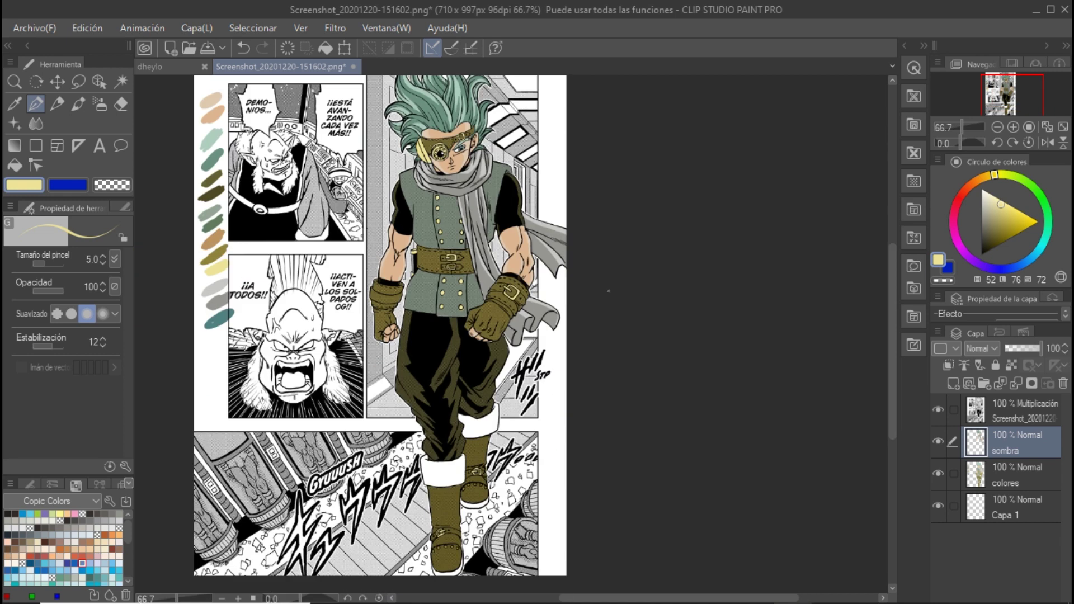
left_click(520, 219, "alt")
scroll(520, 218, "up", 5)
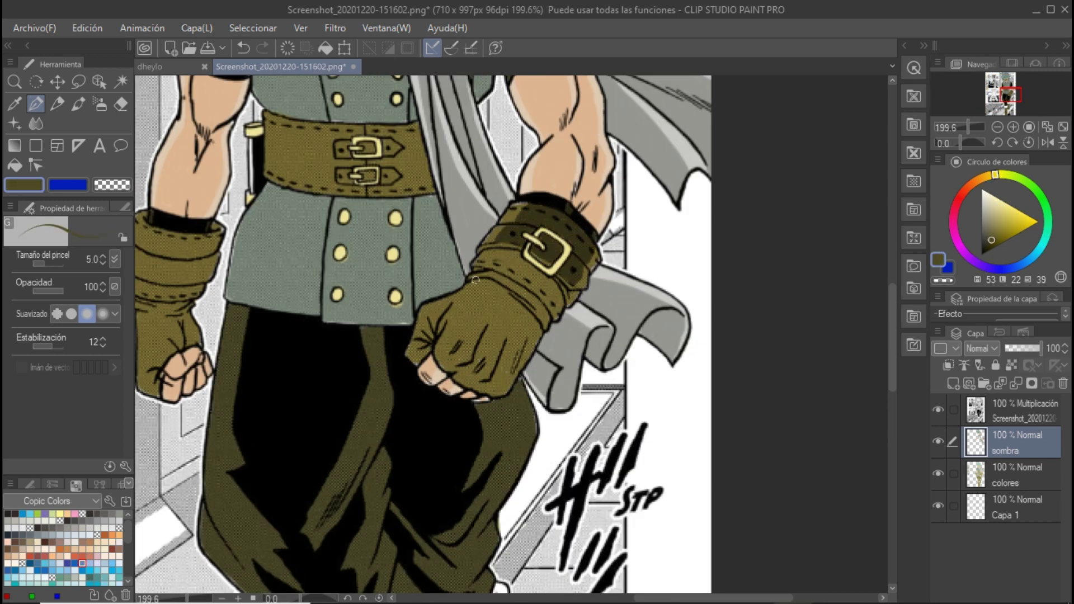
left_click_drag(462, 294, 465, 307)
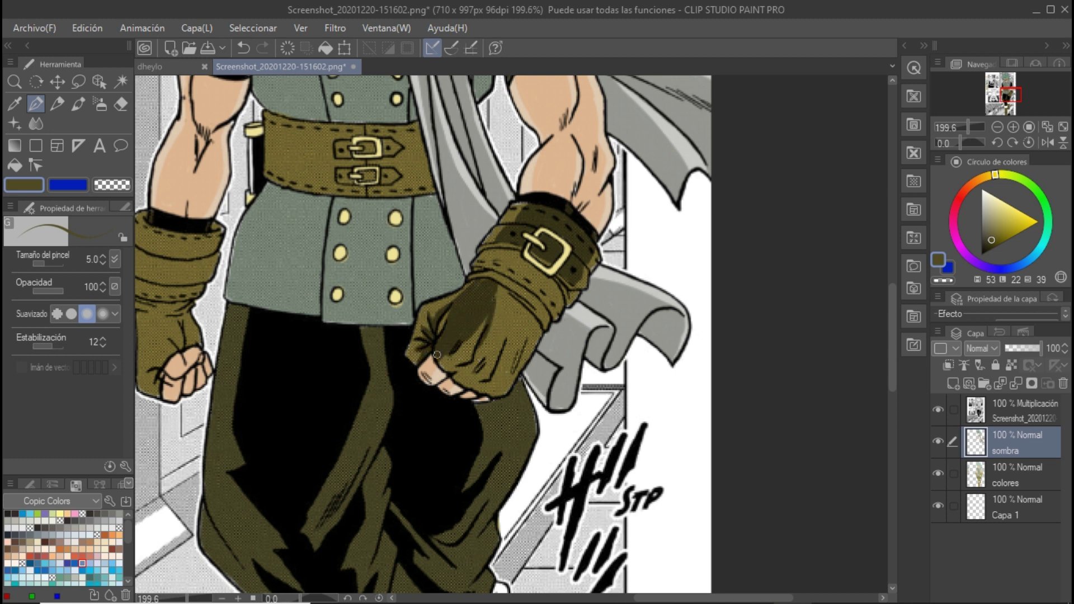
mouse_move(450, 358)
left_mouse_down()
mouse_move(492, 313)
mouse_move(527, 335)
left_mouse_up()
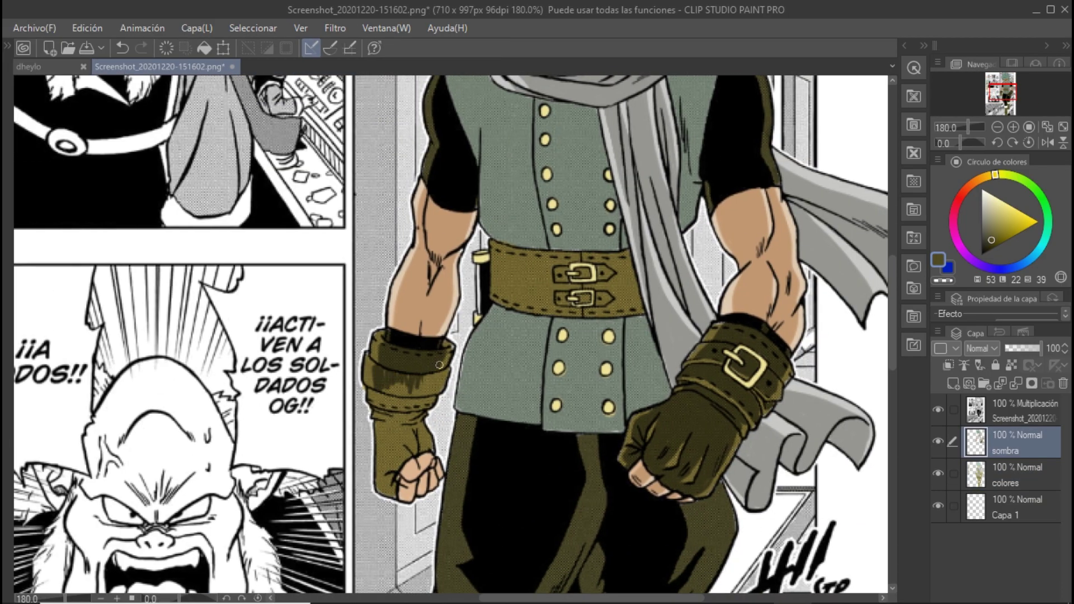
left_click_drag(386, 369, 419, 392)
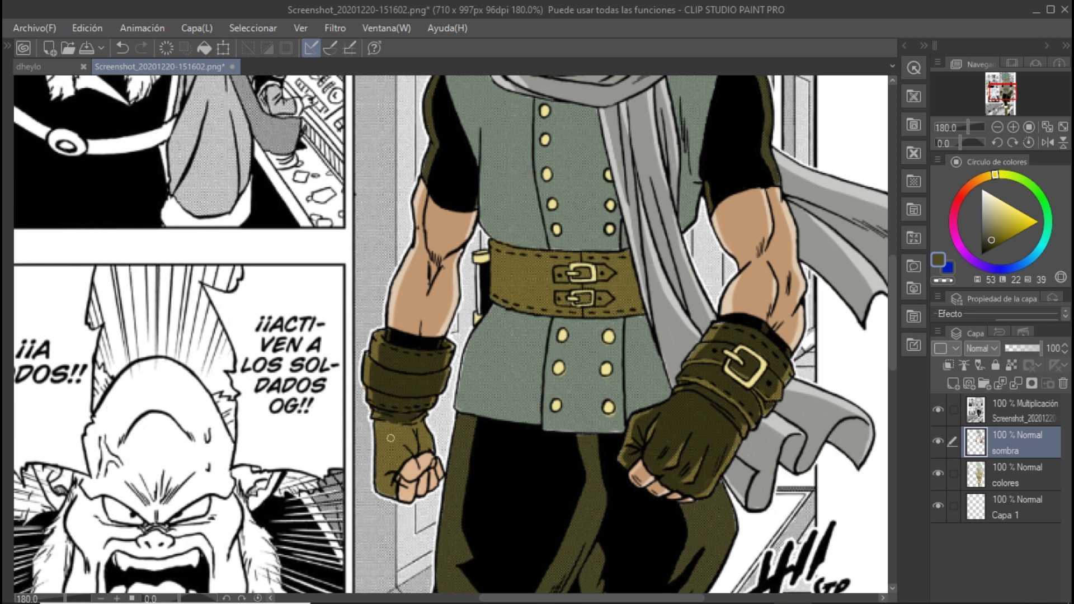
left_click_drag(390, 438, 411, 447)
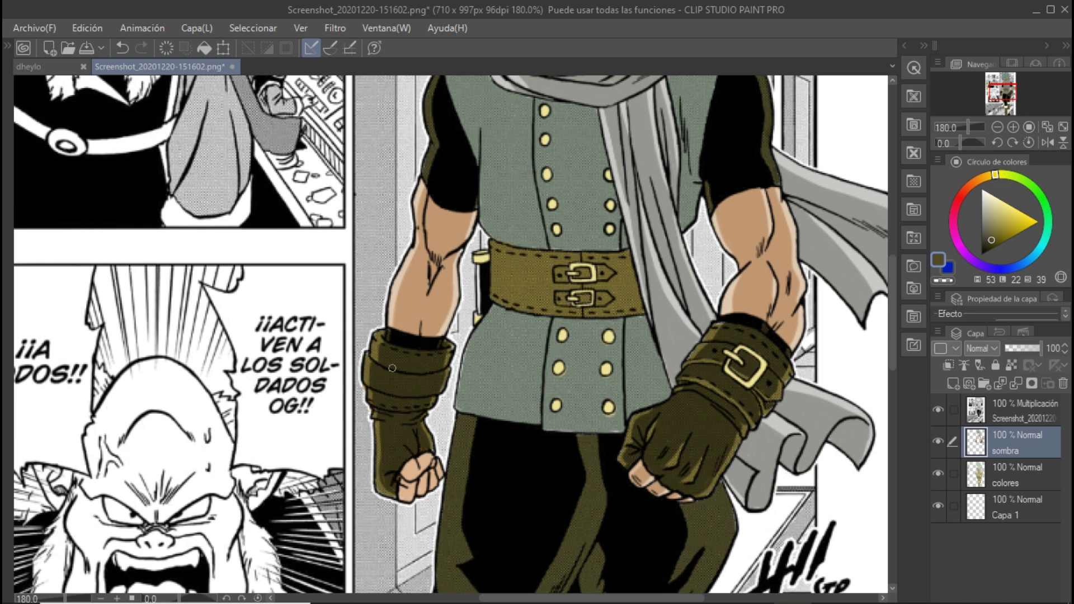
Add dark olive shading to both boots, including the lower boot's toe.
key("Tab")
key("p")
scroll(457, 414, "down", 5)
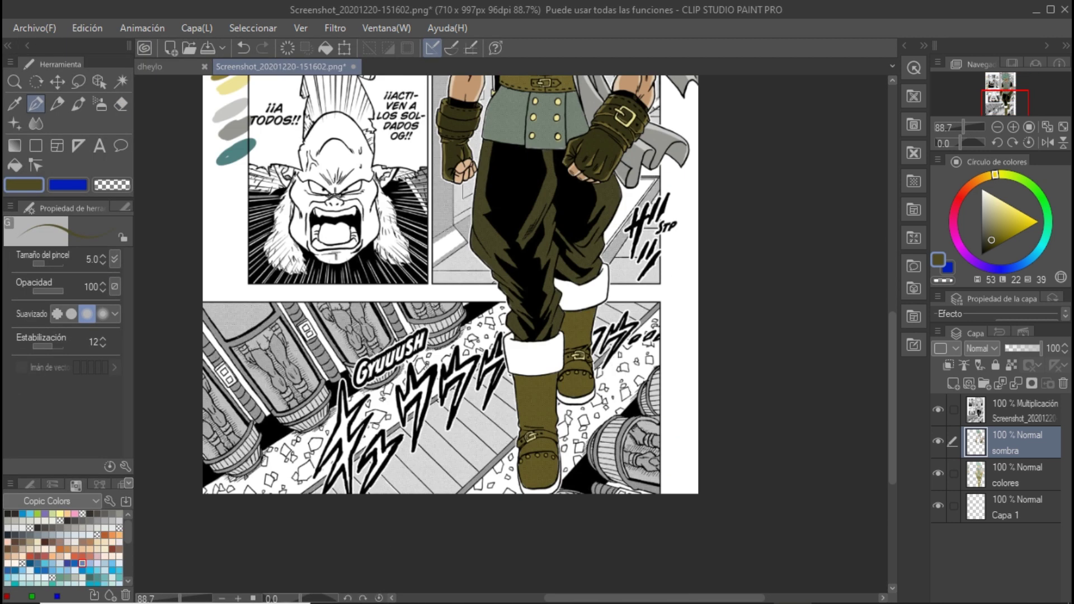
left_click_drag(540, 331, 514, 372)
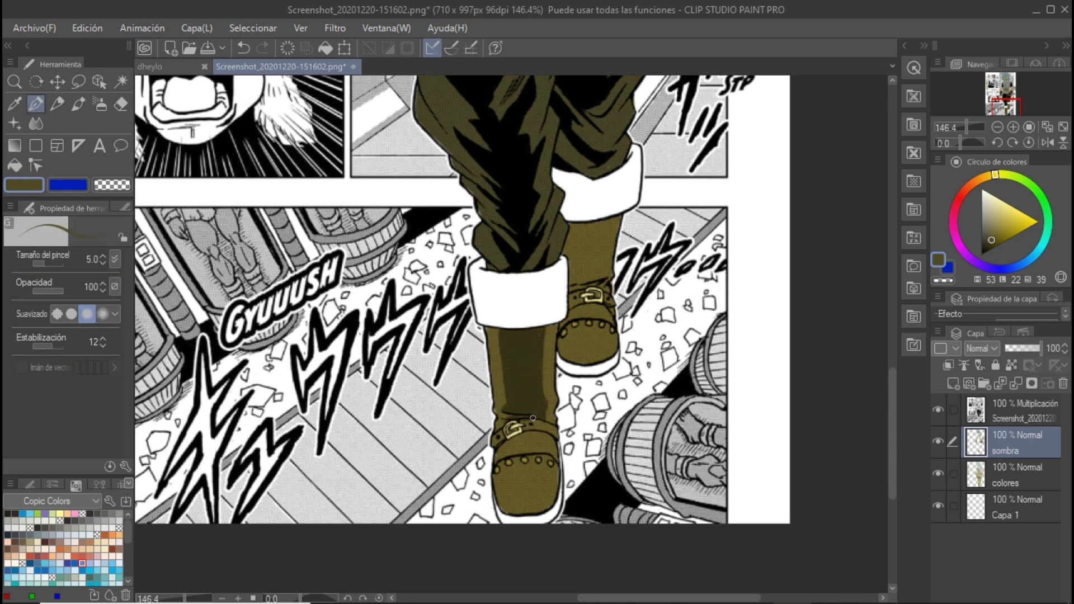
left_click_drag(550, 461, 545, 462)
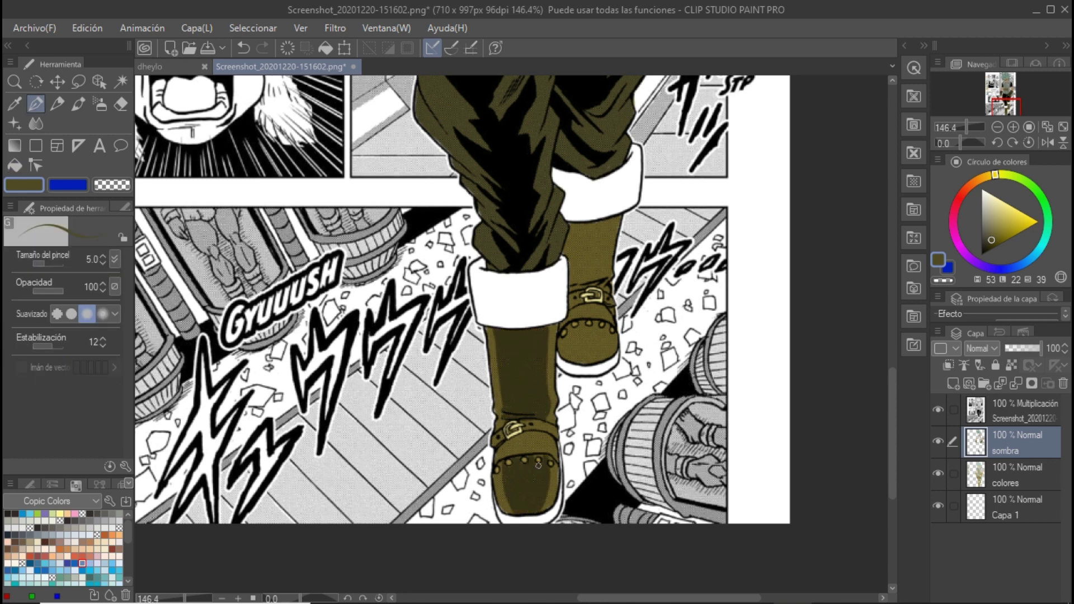
scroll(898, 367, "down", 2)
Navigate around the boots, briefly switching to the eraser and back to the pen.
left_click_drag(898, 367, 904, 305)
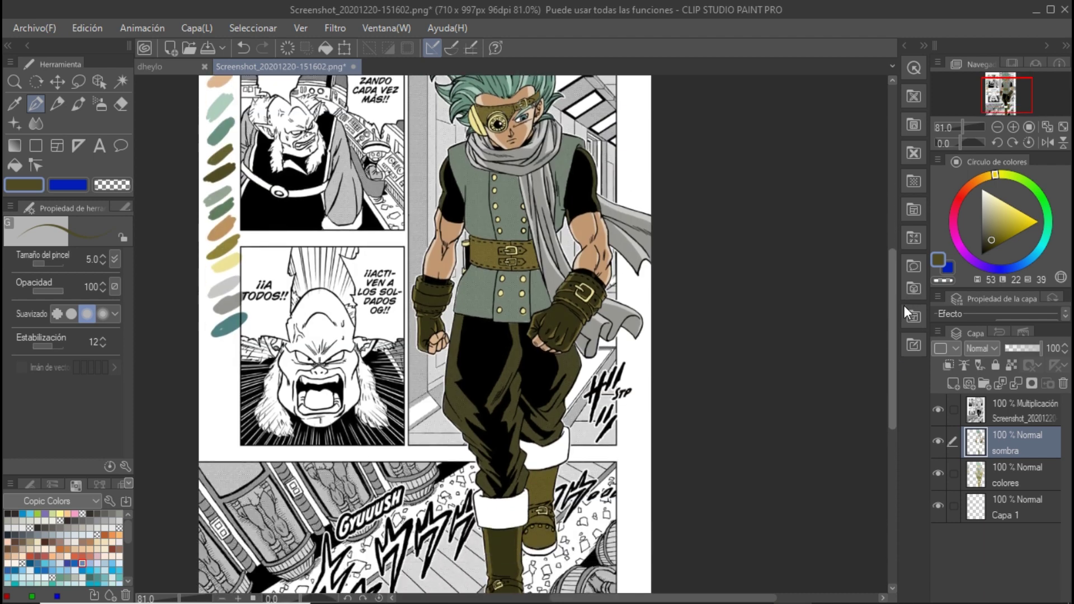
scroll(904, 305, "up", 1)
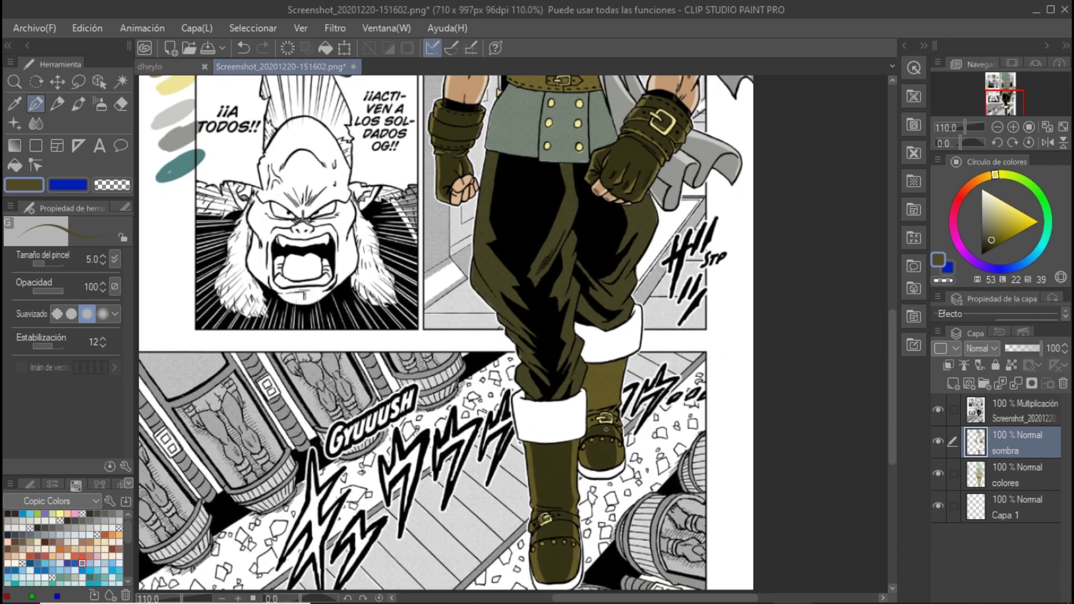
scroll(602, 409, "up", 4)
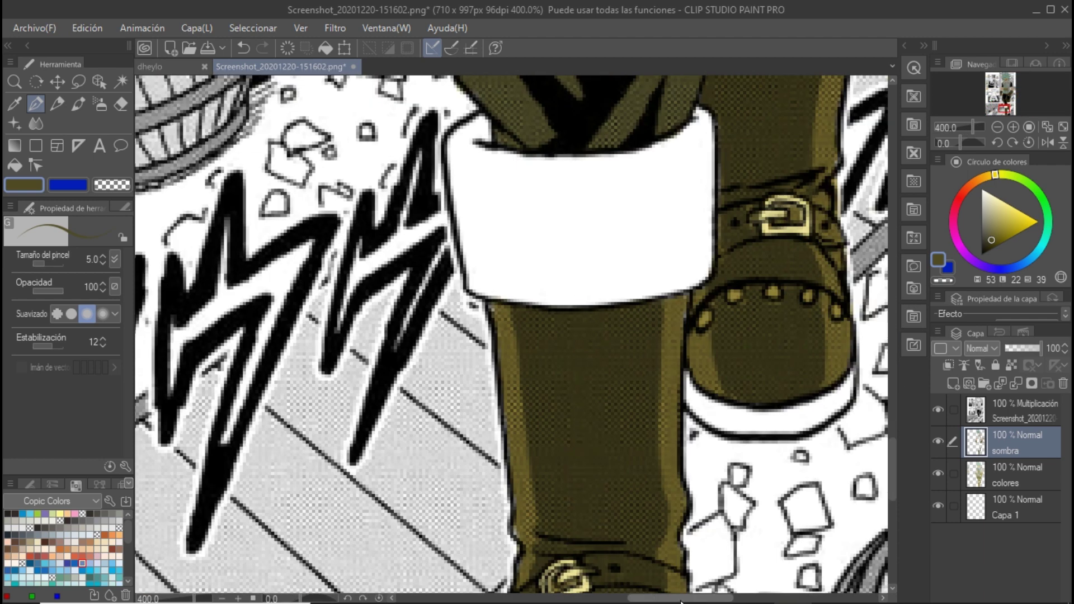
scroll(602, 409, "up", 1)
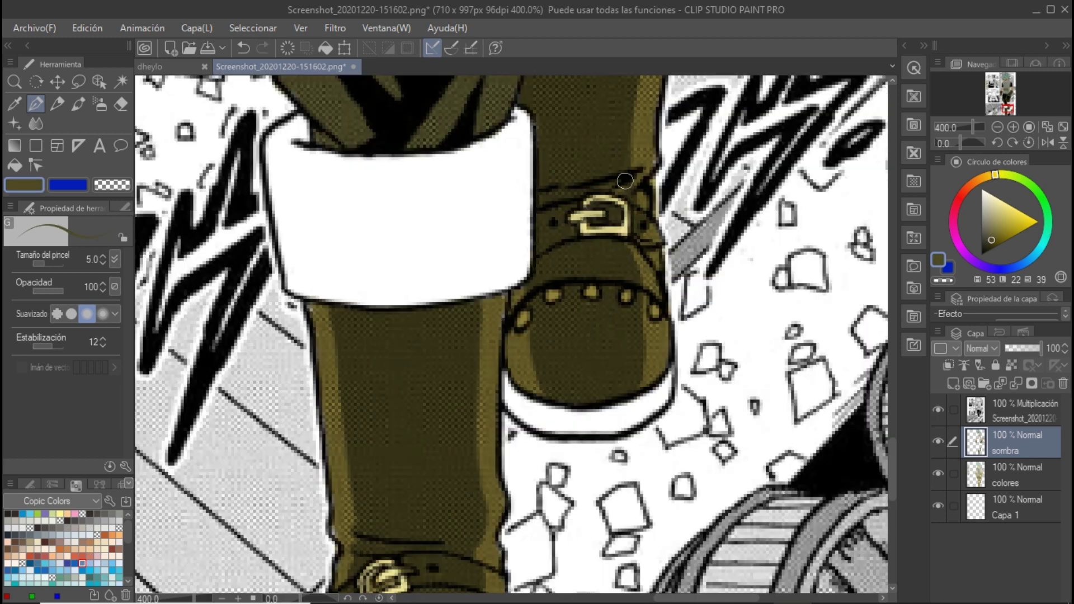
scroll(625, 180, "down", 5)
scroll(560, 287, "up", 4)
key("e")
key("p")
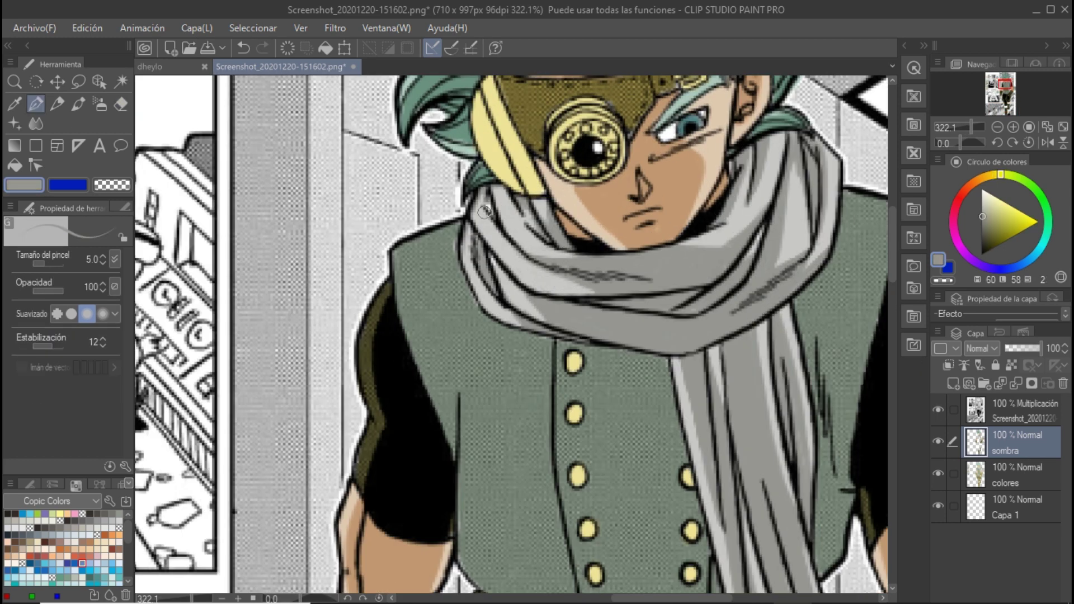
scroll(612, 315, "down", 1)
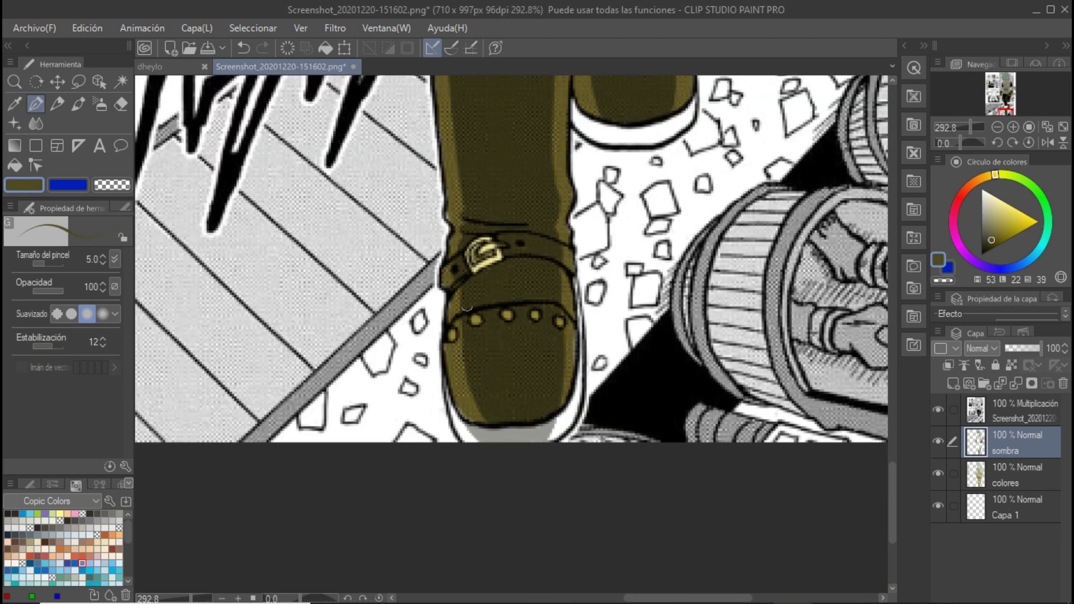
scroll(471, 237, "up", 3)
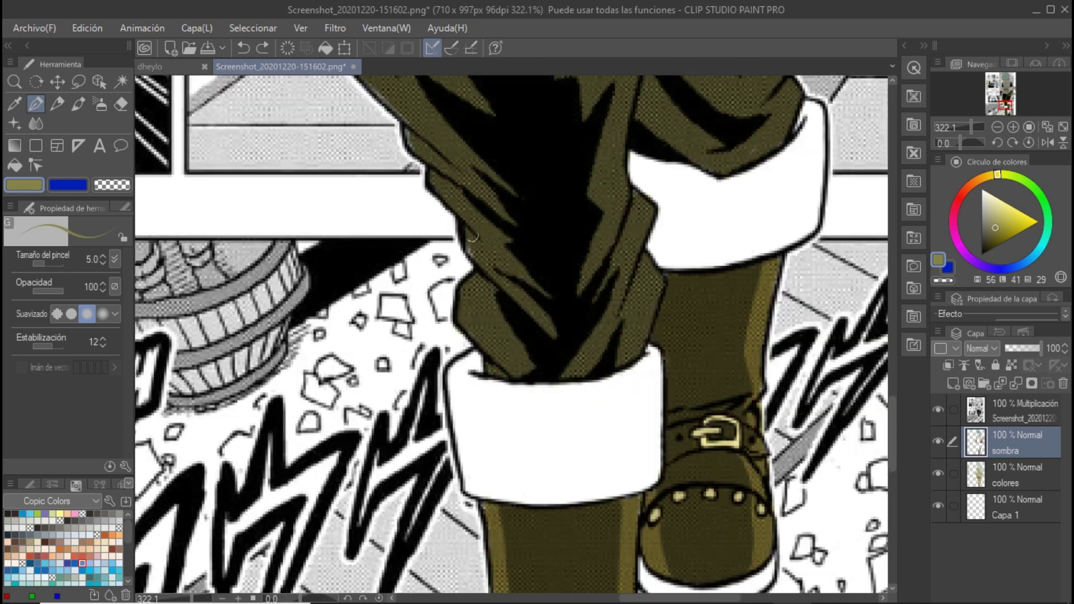
scroll(472, 237, "up", 5)
scroll(503, 246, "up", 5)
scroll(559, 257, "up", 5)
Eyedrop grey, undo the stray stroke, and fill both white boot cuffs grey.
left_click(622, 264, "alt")
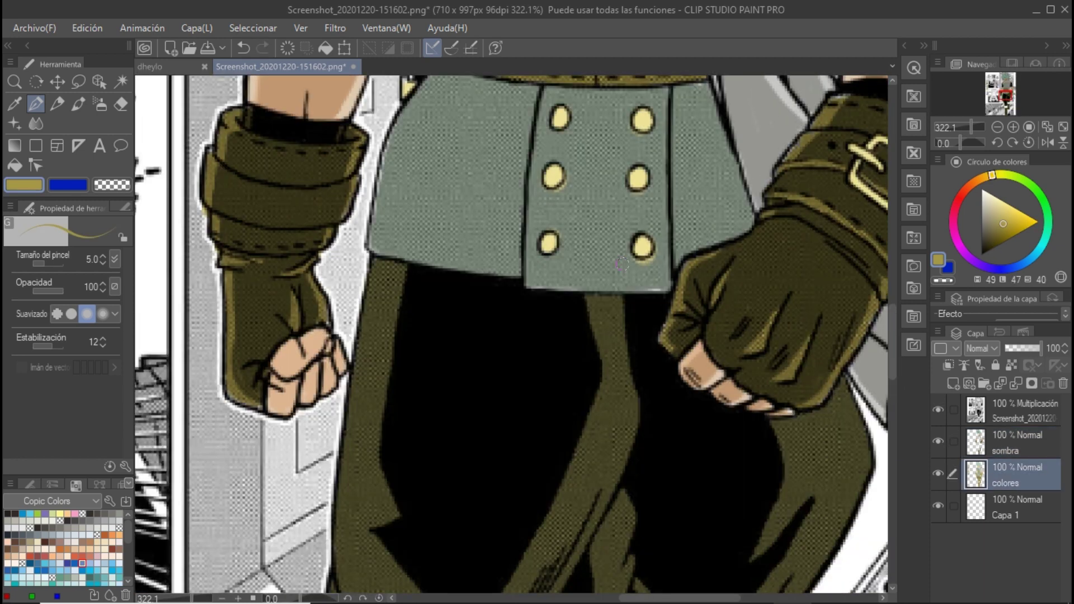
scroll(622, 263, "down", 5)
scroll(696, 398, "up", 3)
left_click(696, 398, "alt")
key("ctrl+z")
left_click(659, 331)
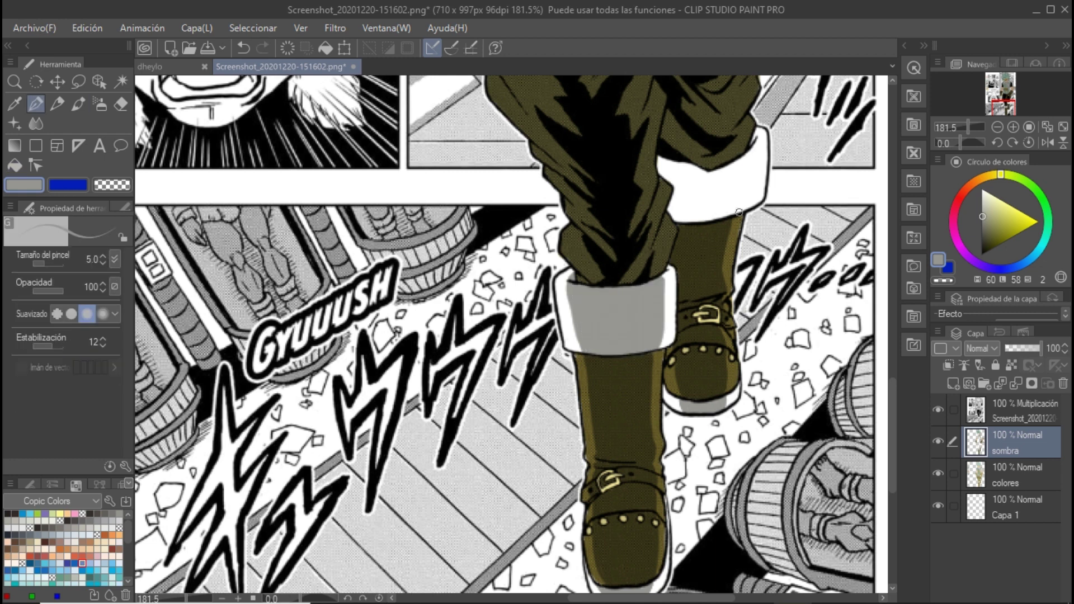
left_click(692, 207)
scroll(600, 373, "down", 1)
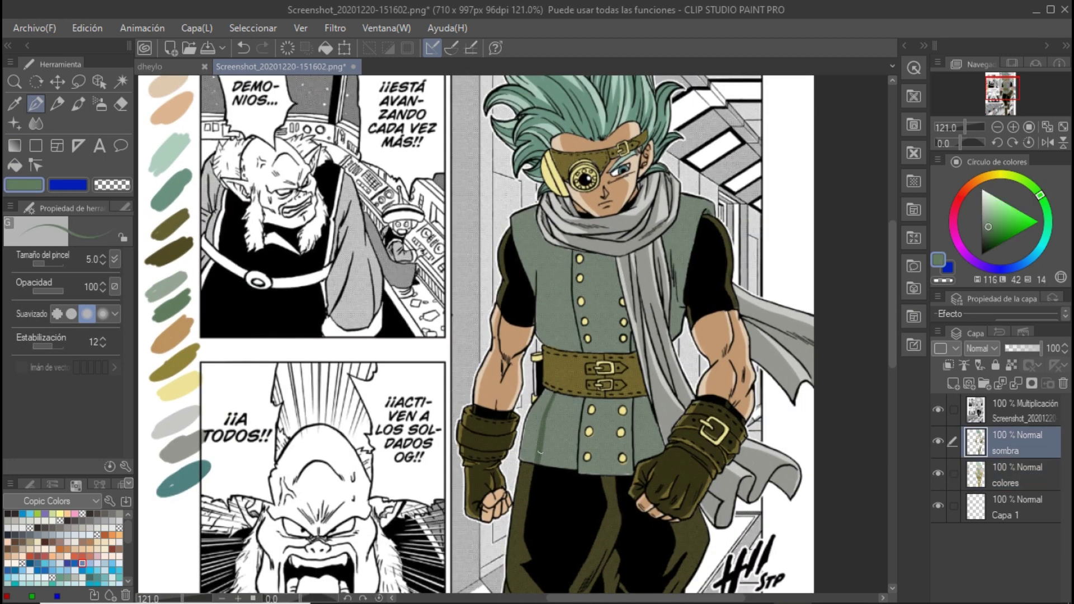
Paint dark green shadows on the lower vest and right shoulder, erasing the excess.
left_click_drag(539, 452, 559, 404)
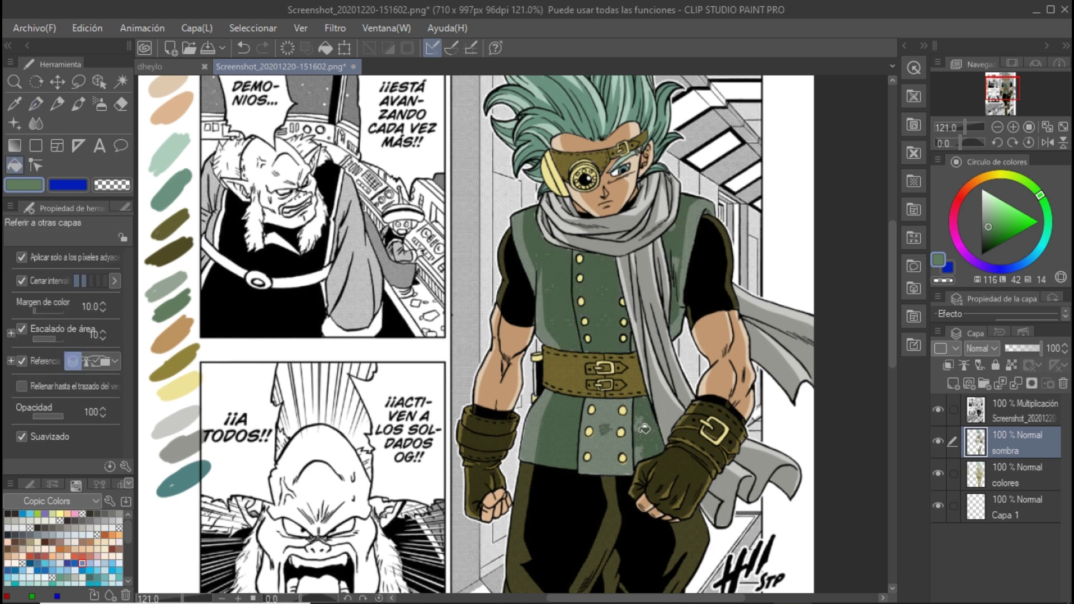
scroll(407, 303, "up", 3)
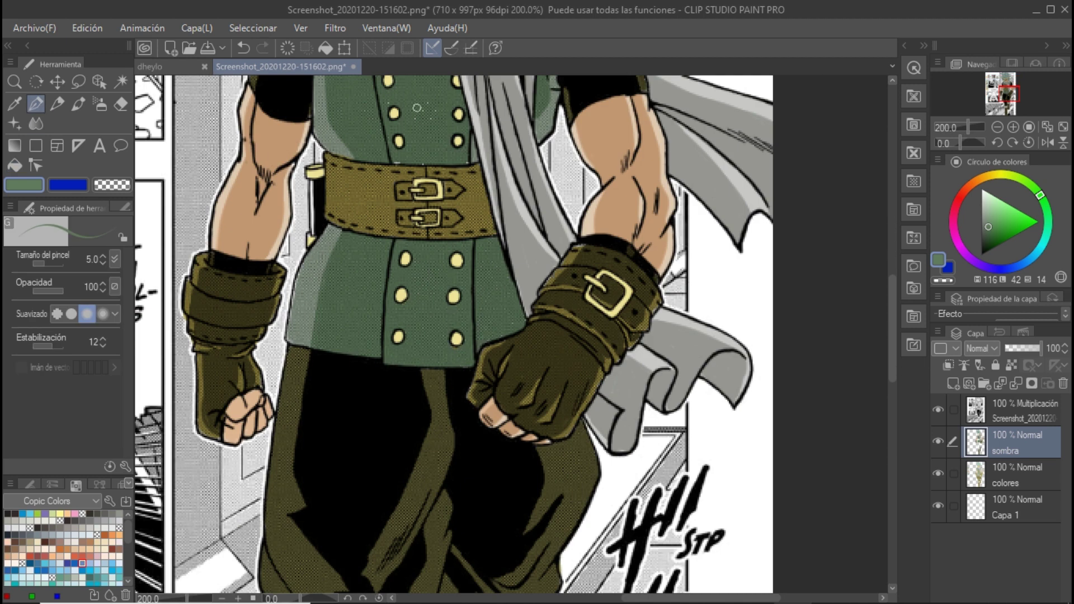
scroll(894, 357, "up", 5)
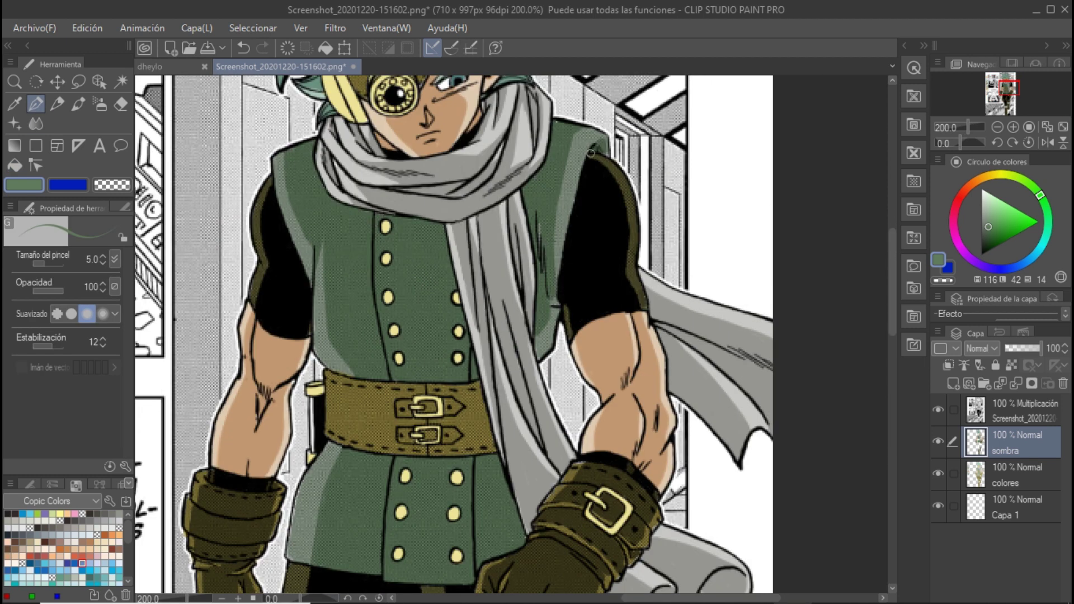
key("e")
key("p")
left_click_drag(579, 128, 553, 302)
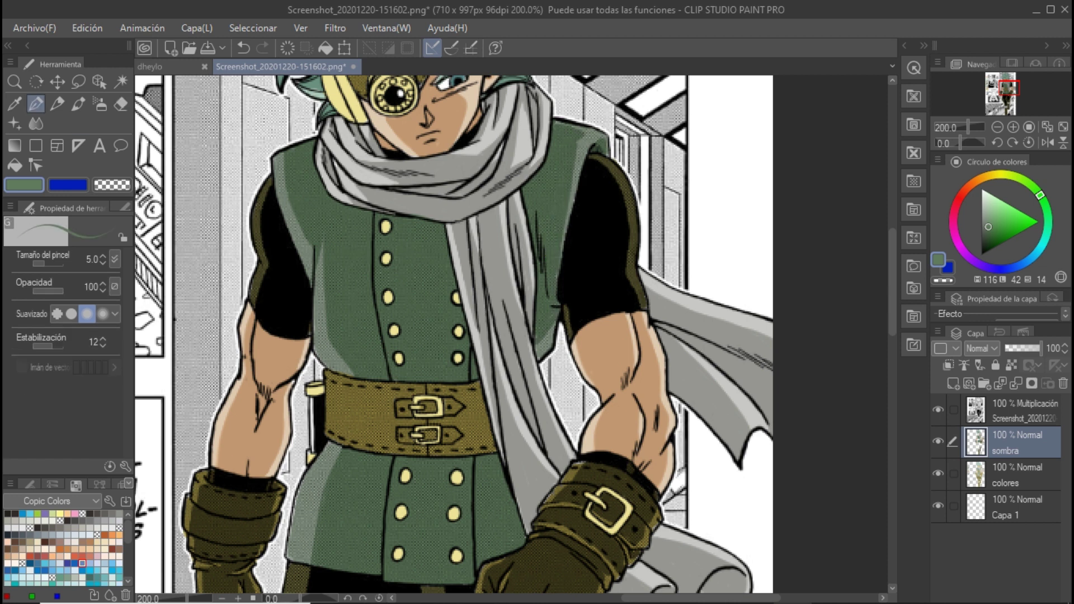
key("e")
left_click_drag(570, 156, 556, 305)
key("p")
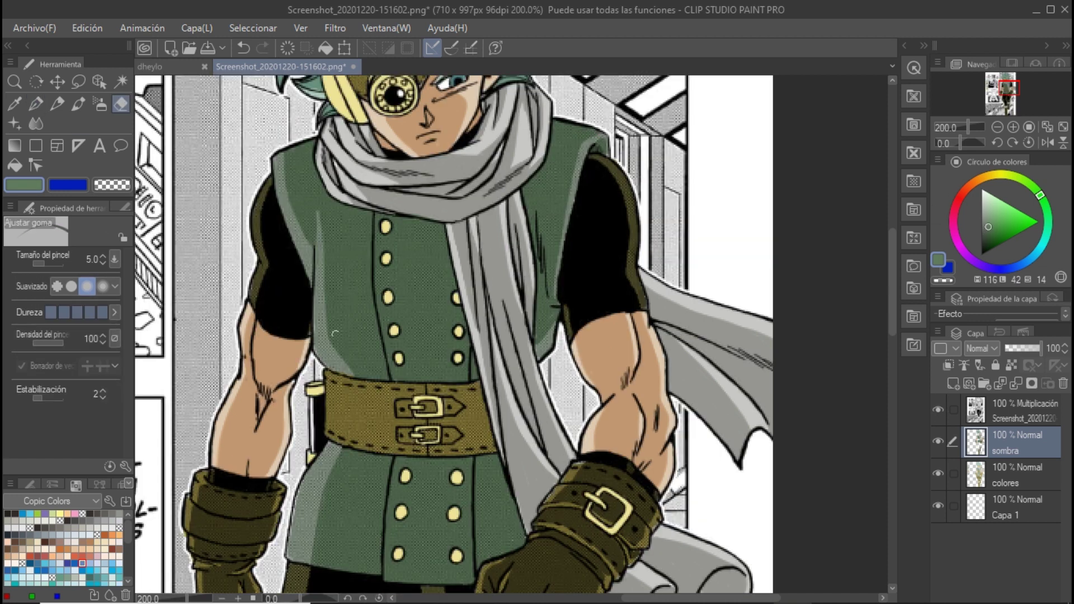
left_click(307, 556, "alt")
Shade the belt and the area around its buckles with dark olive.
scroll(311, 262, "down", 5)
scroll(311, 262, "up", 5)
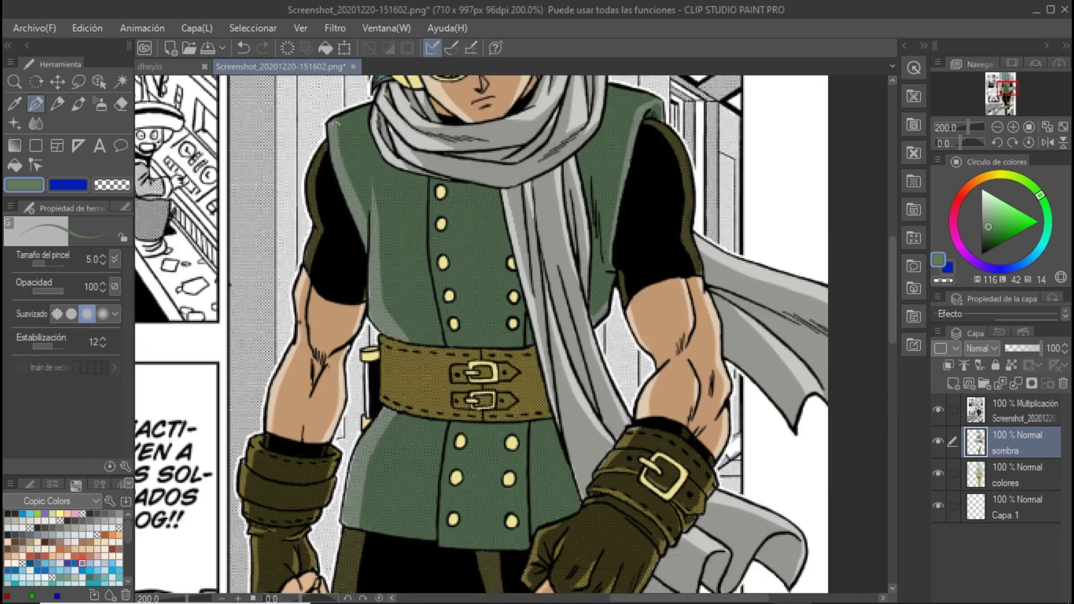
scroll(407, 280, "down", 5)
scroll(407, 280, "up", 6)
left_click(402, 290, "alt")
mouse_move(391, 274)
left_mouse_down()
mouse_move(425, 347)
mouse_move(527, 315)
left_mouse_up()
mouse_move(464, 297)
left_mouse_down()
mouse_move(520, 325)
mouse_move(498, 358)
mouse_move(542, 336)
left_mouse_up()
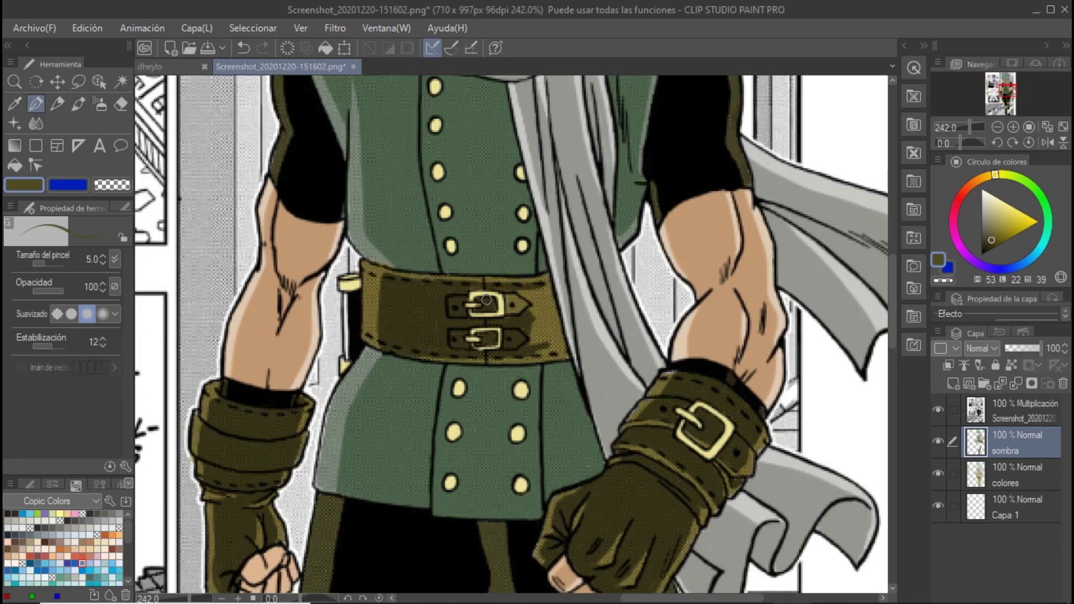
mouse_move(504, 291)
left_mouse_down()
mouse_move(542, 313)
mouse_move(554, 350)
left_mouse_up()
Select the colores layer and bring the villain's face in the left-hand panels into view.
scroll(542, 314, "down", 5)
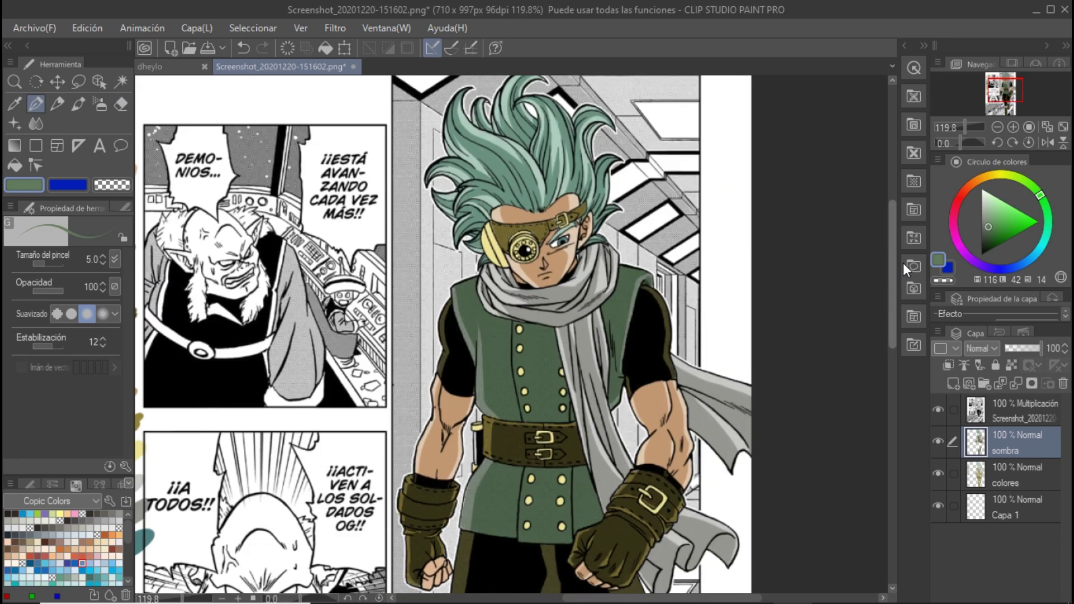
scroll(643, 252, "up", 6)
scroll(894, 259, "down", 2)
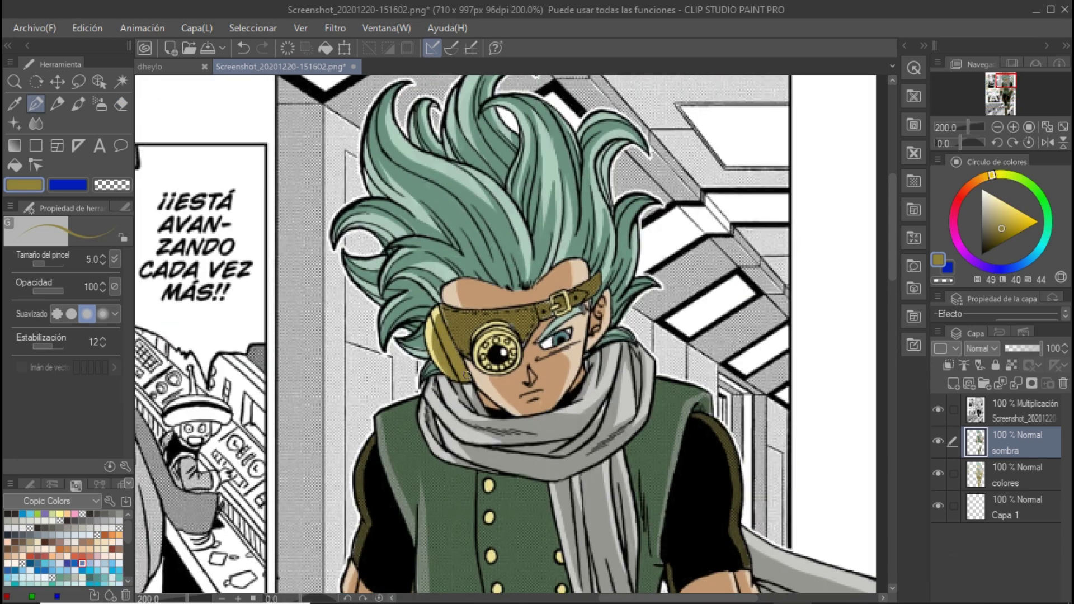
left_click(488, 372, "ctrl+shift")
scroll(487, 372, "up", 2)
scroll(488, 372, "down", 2)
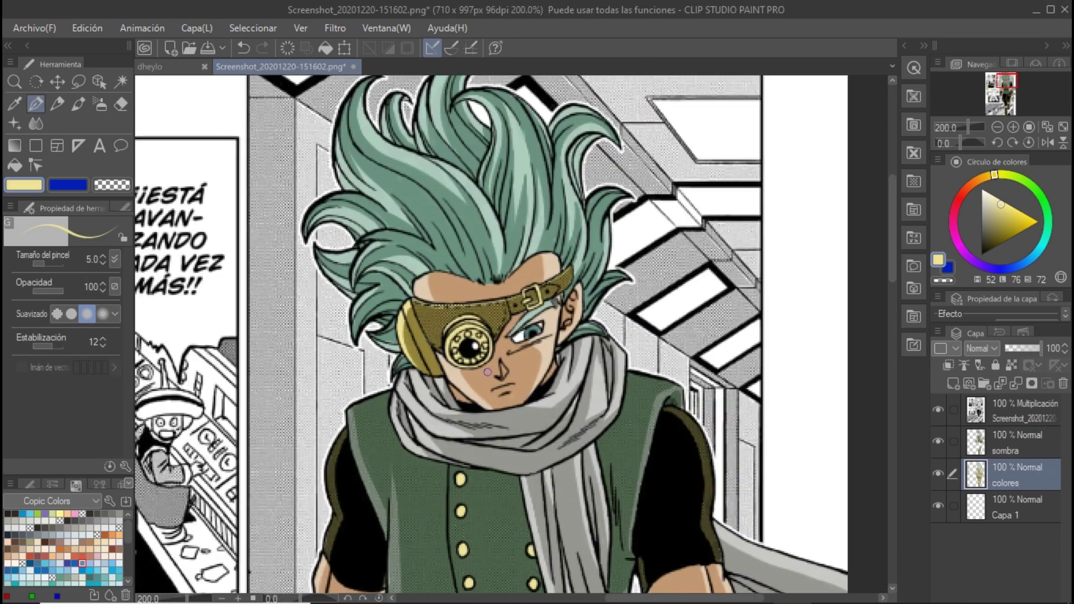
scroll(488, 372, "down", 3)
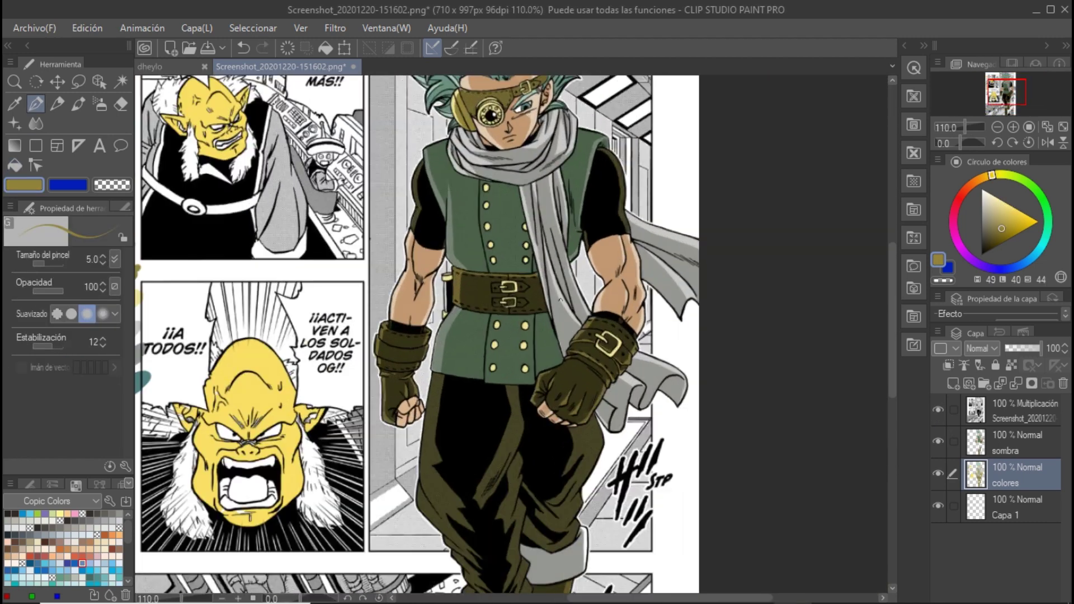
scroll(603, 338, "up", 2)
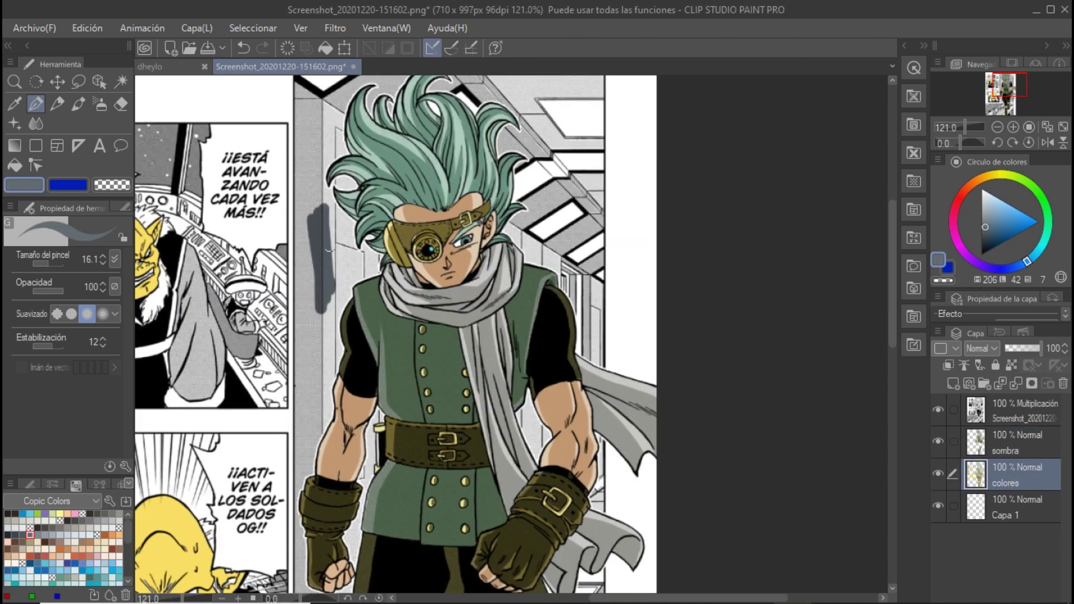
With the Pen, paint grey-blue over the left wall and the background right of the hero's hair.
key("p")
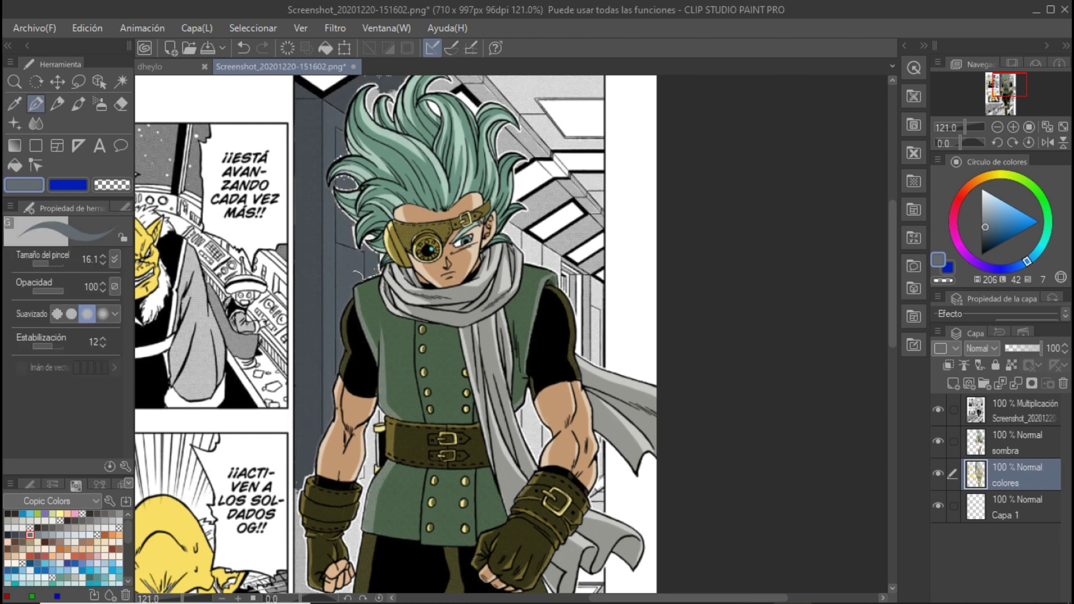
scroll(357, 272, "down", 3)
left_click_drag(327, 529, 301, 446)
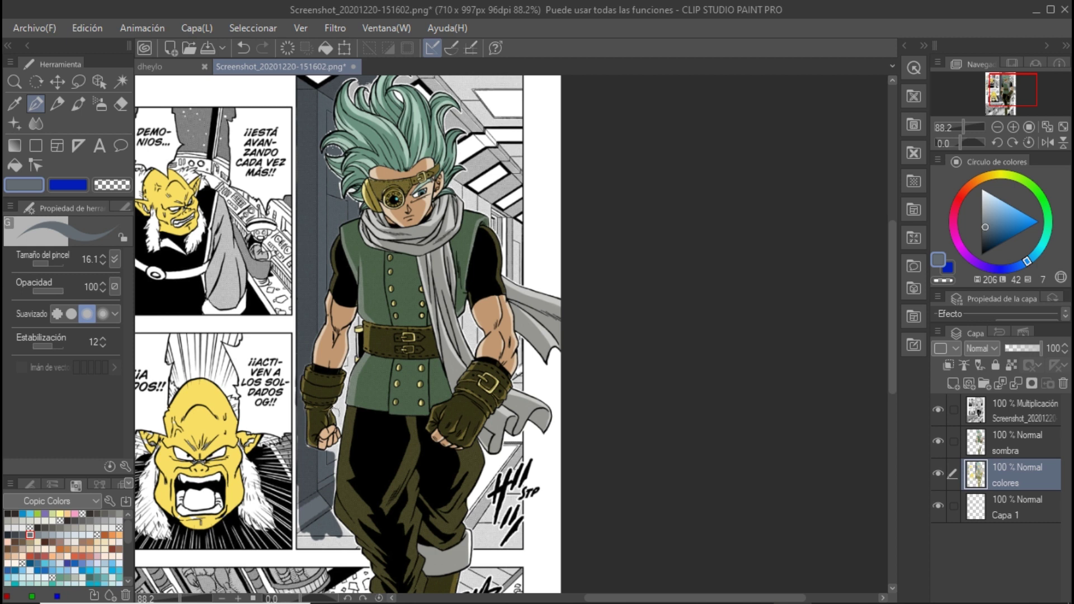
scroll(313, 531, "down", 2)
scroll(314, 531, "up", 5)
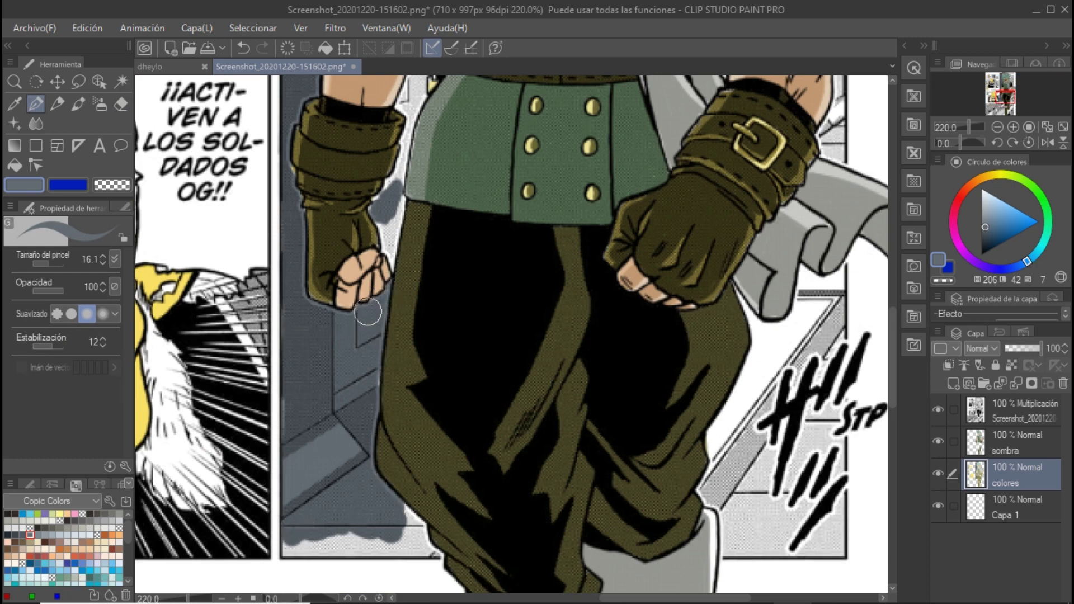
scroll(392, 196, "up", 3)
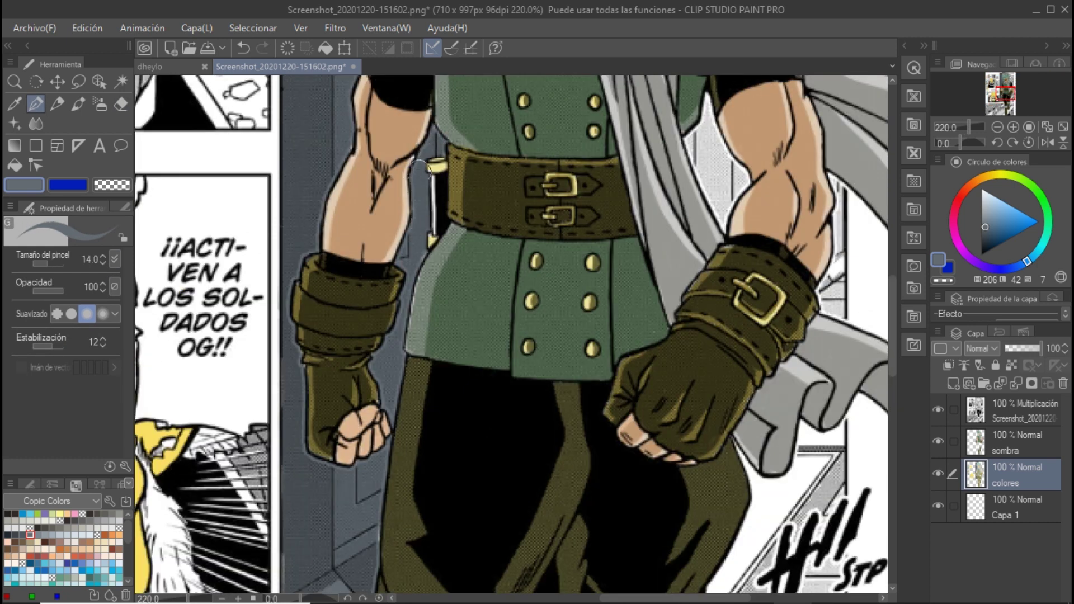
scroll(418, 166, "down", 2)
scroll(891, 318, "down", 3)
scroll(306, 302, "up", 3)
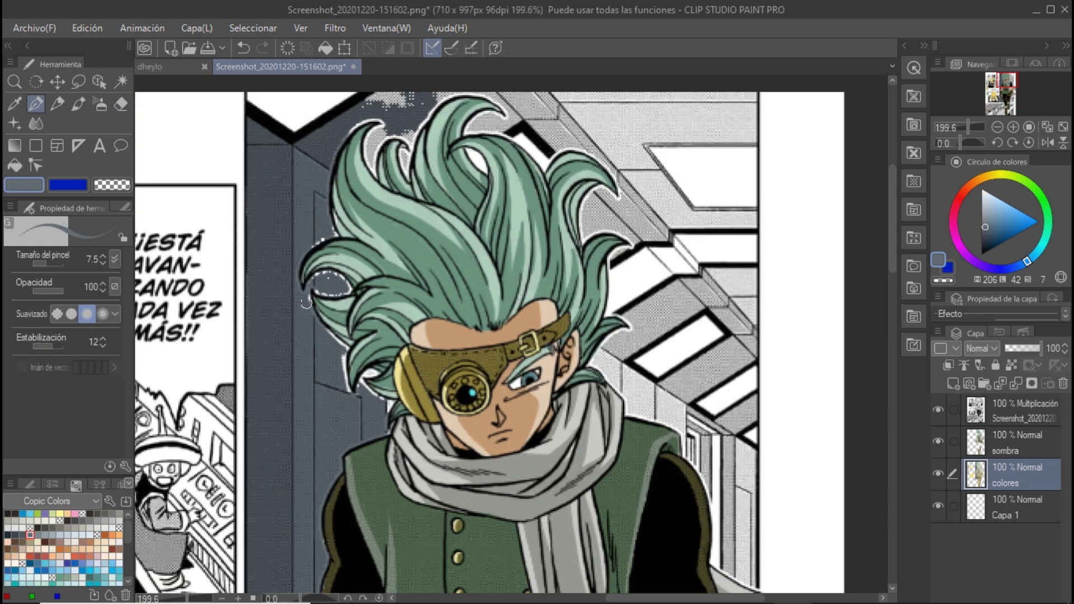
scroll(406, 138, "up", 2)
mouse_move(392, 179)
left_mouse_down()
mouse_move(667, 219)
mouse_move(582, 325)
left_mouse_up()
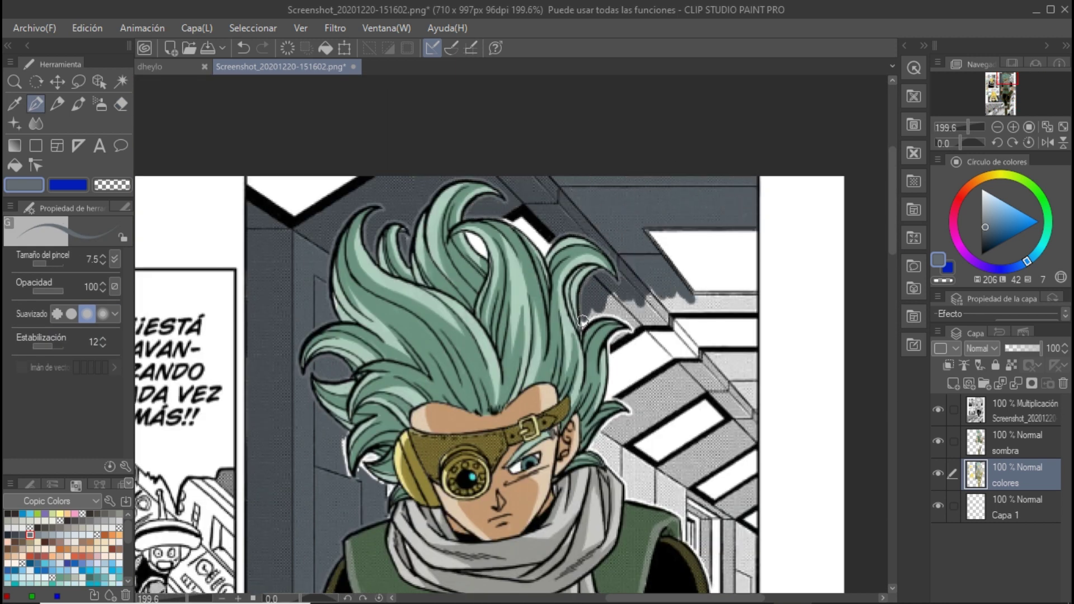
Paint grey-blue over the ceiling panels and under the beam beside the trouser cuff.
scroll(547, 162, "up", 1)
scroll(409, 341, "down", 9)
scroll(693, 204, "up", 2)
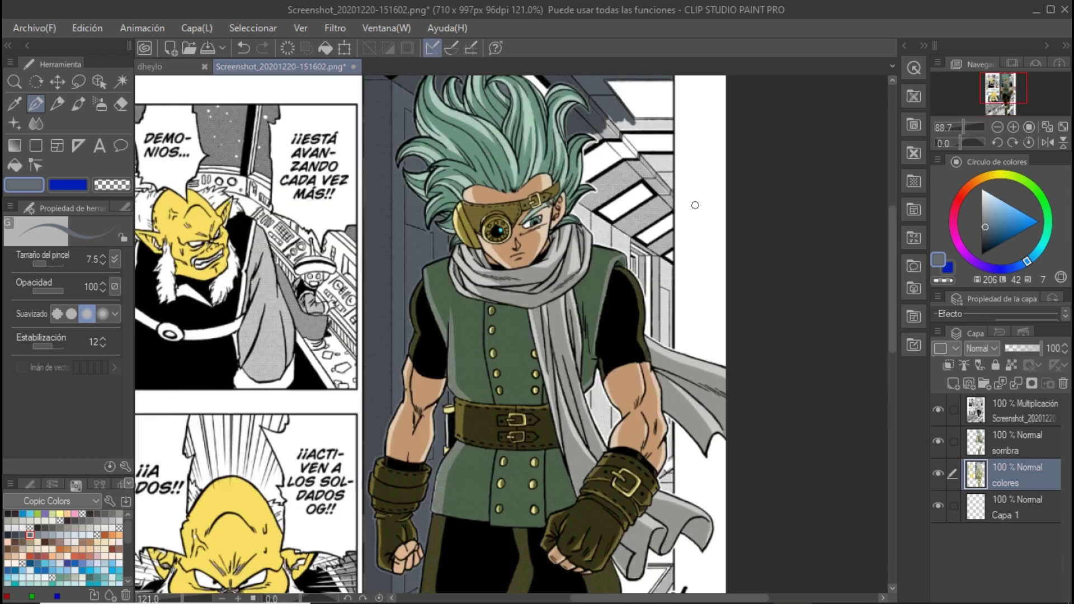
scroll(688, 168, "up", 3)
key("e")
key("p")
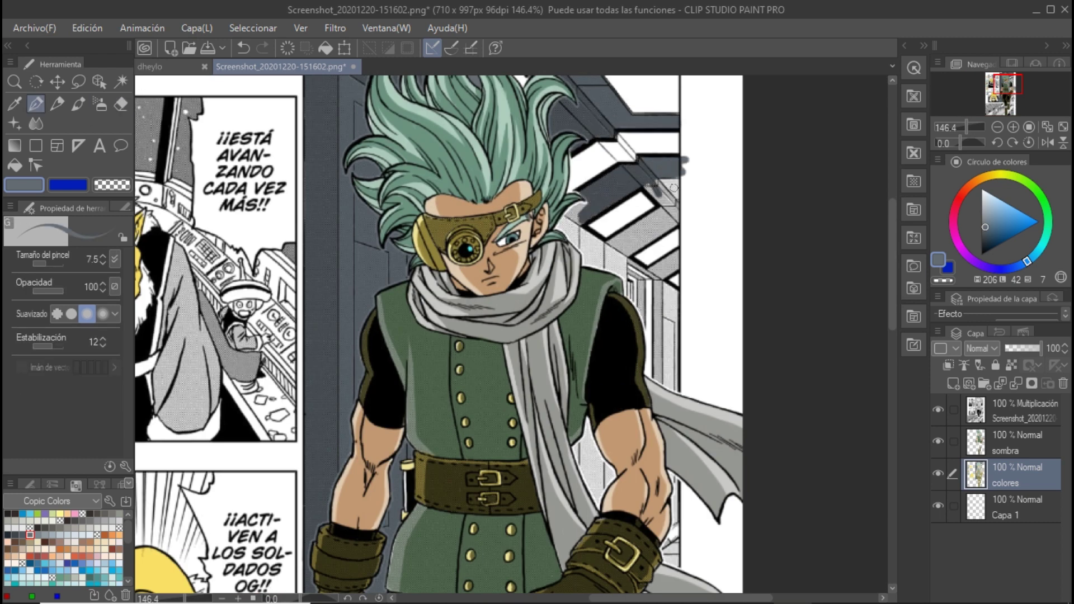
left_click_drag(673, 187, 614, 251)
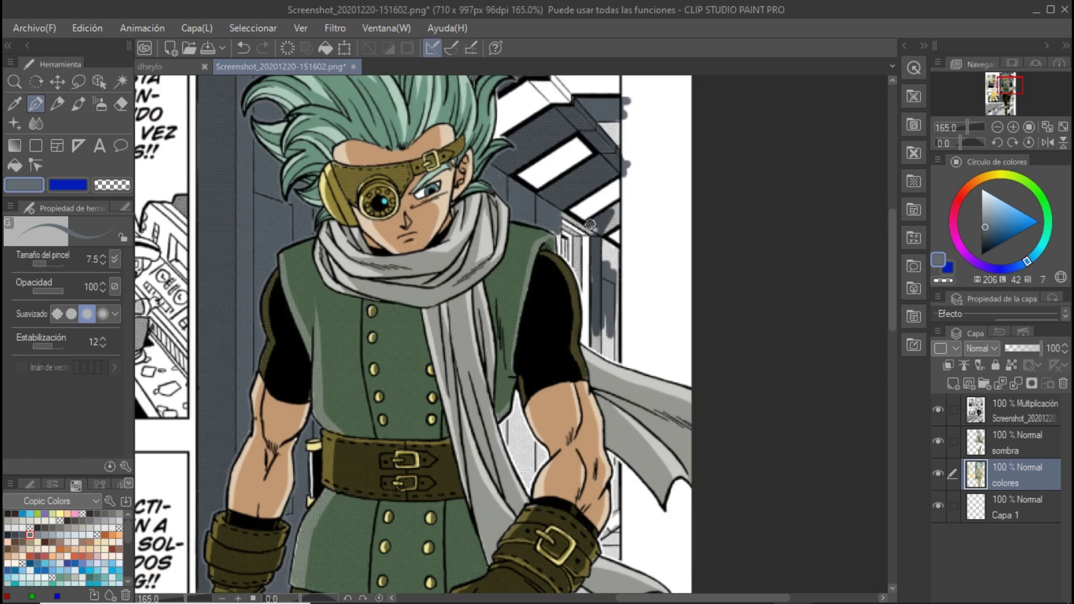
scroll(560, 302, "up", 1)
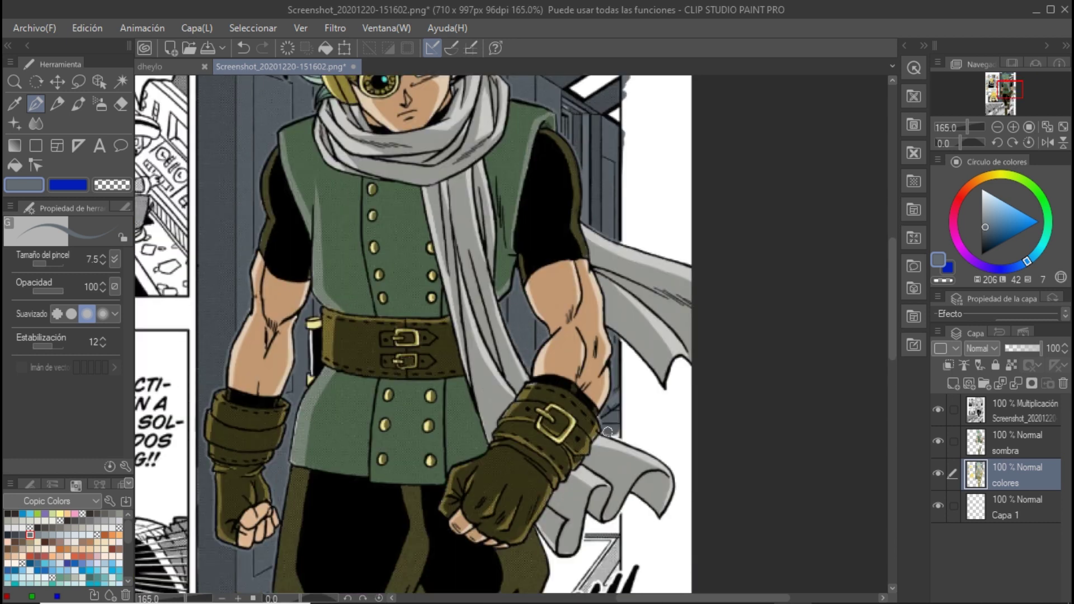
scroll(527, 316, "down", 3)
scroll(522, 451, "down", 2)
left_click_drag(522, 451, 616, 487)
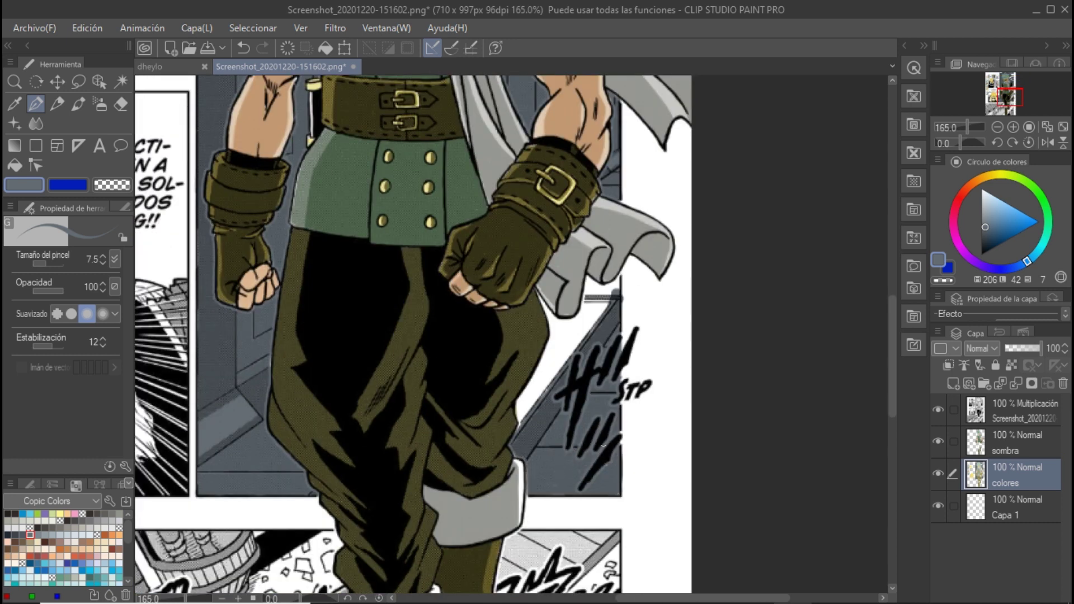
scroll(587, 297, "up", 5)
scroll(587, 297, "down", 4)
Paint a light-yellow glow along the ceiling panel edges and erase colour around the STP lettering.
left_click(616, 235, "alt")
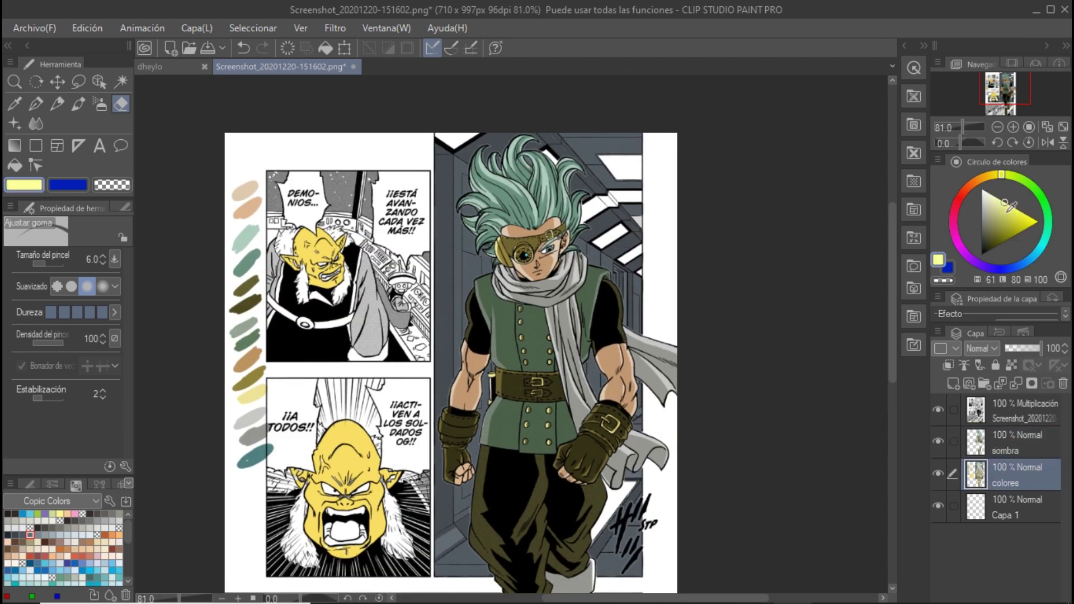
key("g")
scroll(647, 229, "up", 1)
scroll(647, 229, "up", 3)
key("p")
left_click(611, 231, "alt")
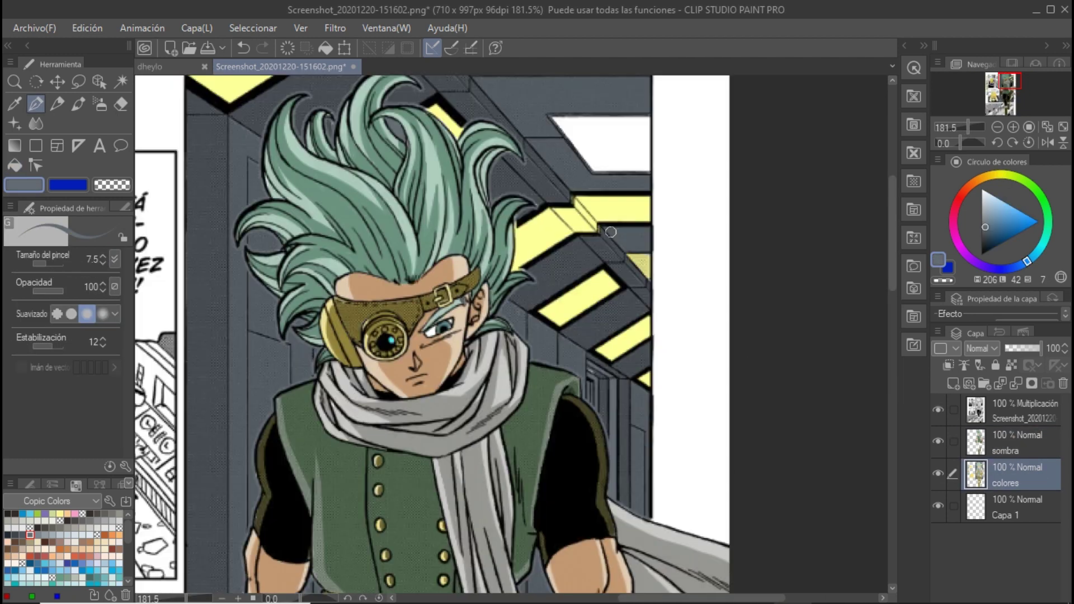
left_click(615, 213, "alt")
left_click_drag(560, 120, 645, 154)
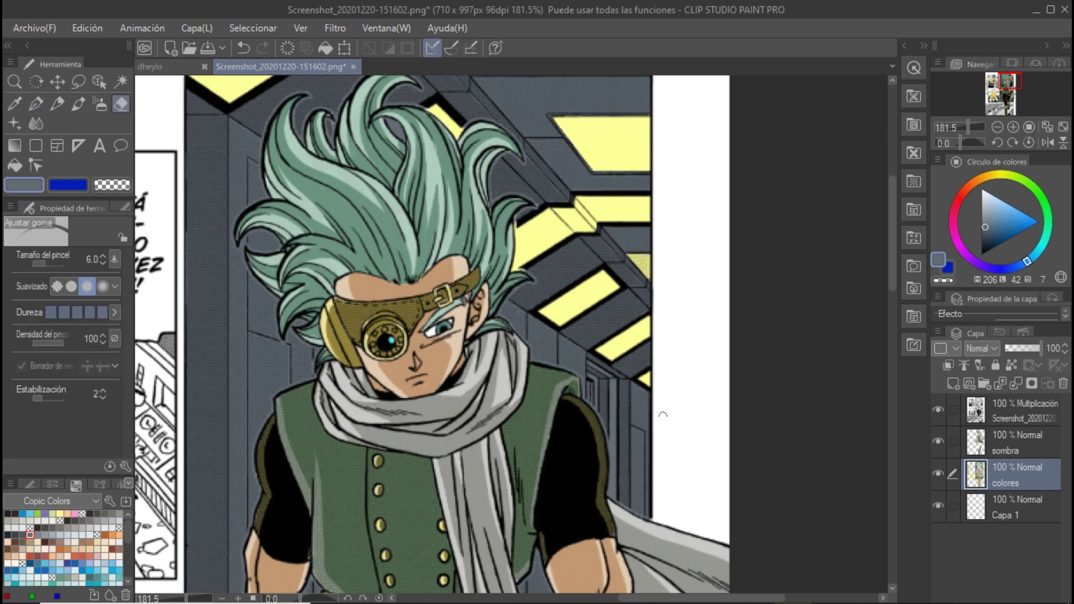
scroll(526, 373, "up", 2)
mouse_move(553, 402)
left_mouse_down()
mouse_move(629, 300)
mouse_move(610, 436)
mouse_move(694, 275)
left_mouse_up()
key("e")
left_click_drag(621, 319, 643, 481)
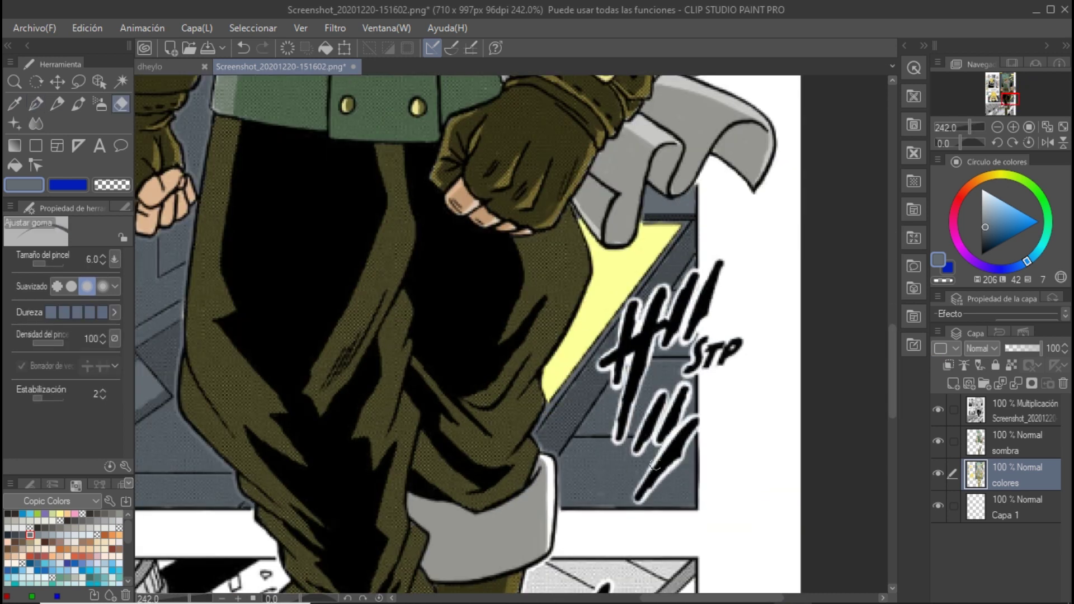
On a new highlights layer, airbrush soft pale-yellow highlights along the arm edges.
key("ctrl+0")
key("ctrl+shift+n")
key("b")
scroll(473, 362, "up", 5)
left_click_drag(464, 448, 504, 168)
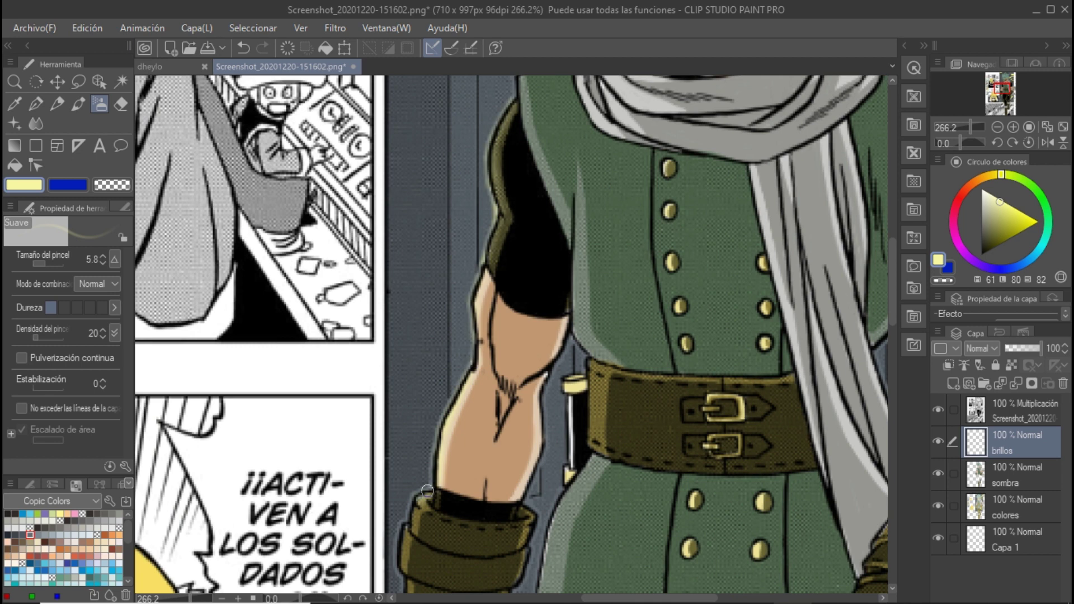
left_click_drag(425, 503, 414, 487)
left_click_drag(470, 364, 498, 140)
Add more soft highlight strokes along the hero's other arm and look over the result.
scroll(492, 251, "down", 3)
left_click_drag(571, 481, 593, 369)
mouse_move(671, 268)
left_mouse_down()
mouse_move(645, 240)
mouse_move(588, 448)
left_mouse_up()
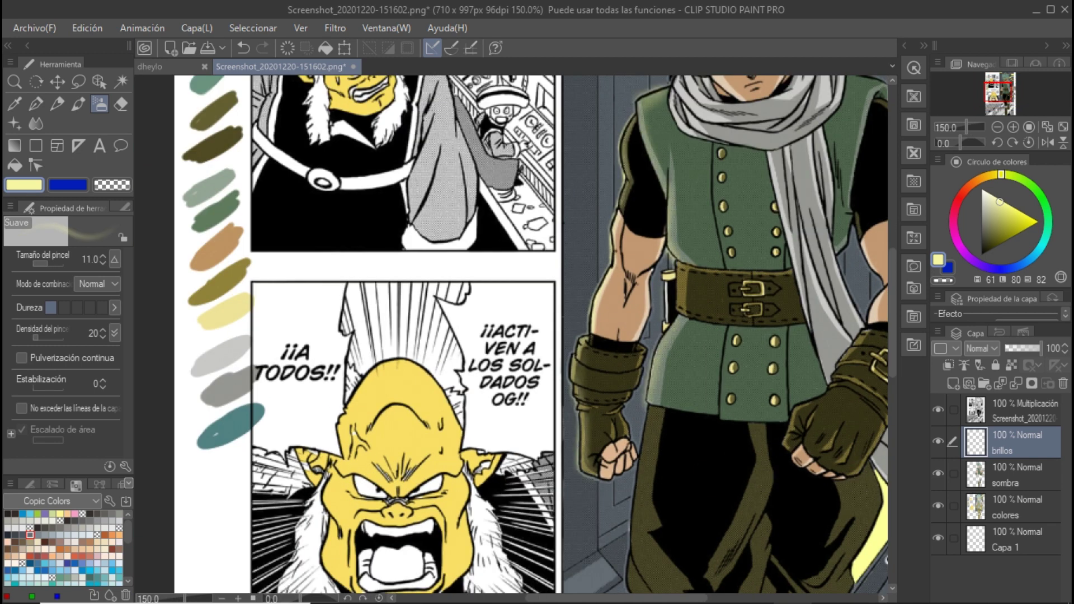
left_click_drag(627, 403, 654, 565)
scroll(615, 392, "down", 1)
scroll(601, 133, "up", 3)
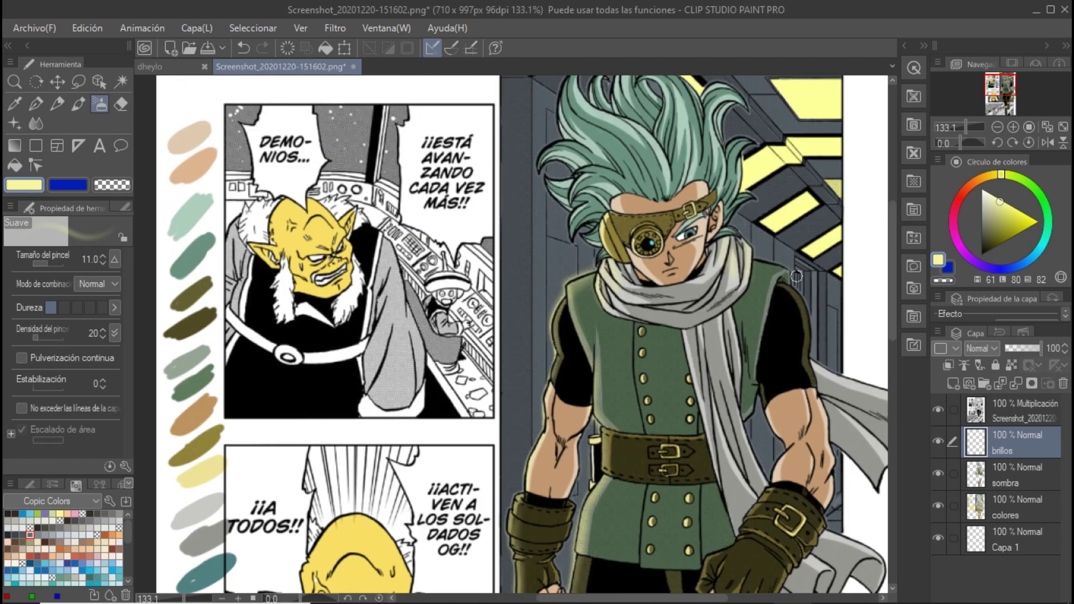
scroll(621, 168, "up", 3)
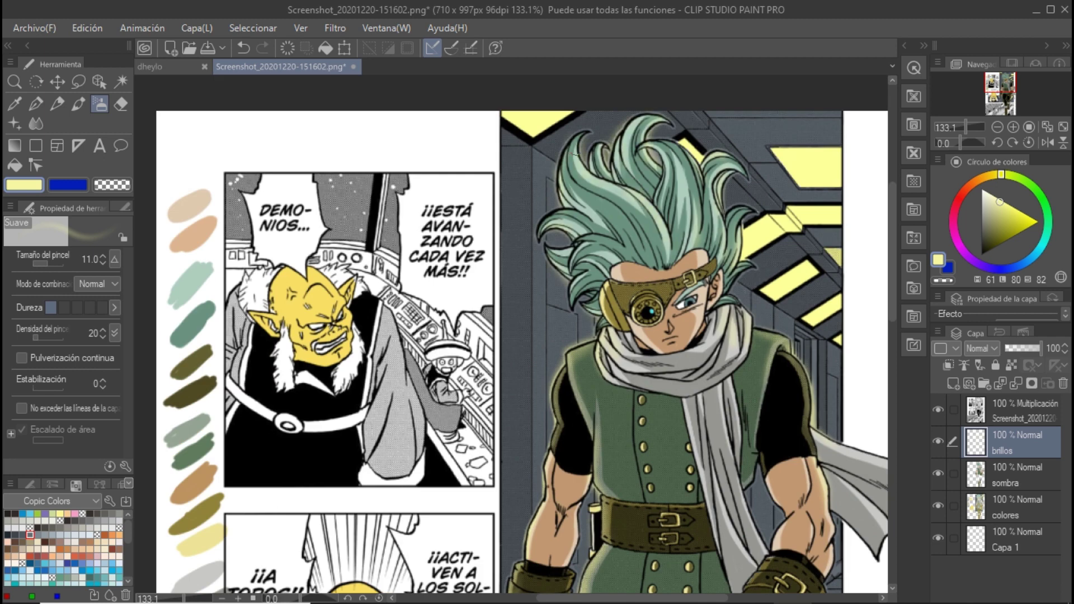
scroll(575, 151, "down", 3)
scroll(616, 391, "down", 3)
scroll(631, 481, "down", 3)
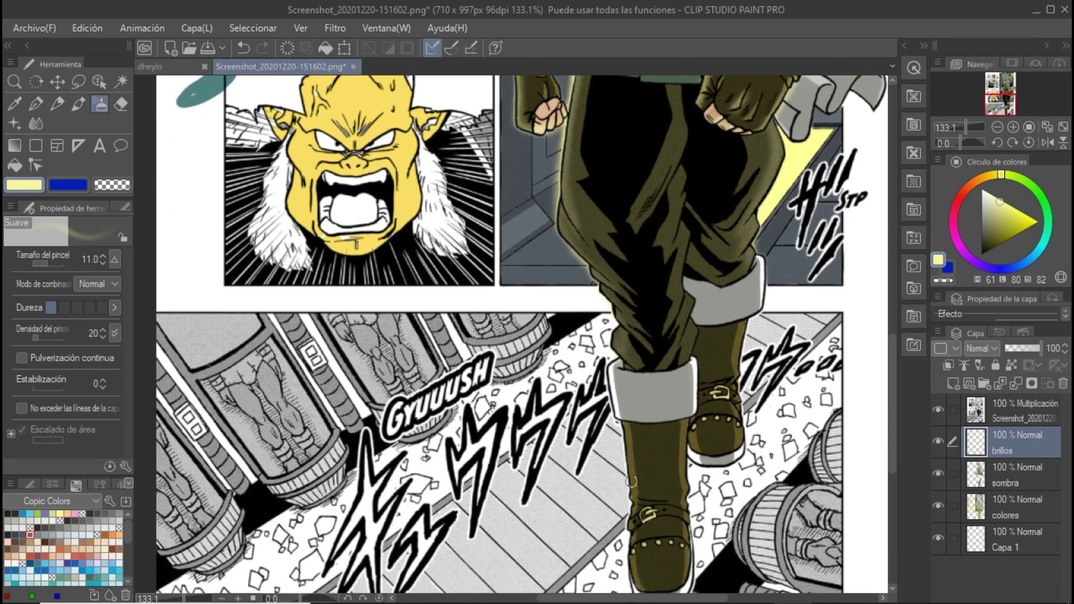
scroll(631, 481, "up", 3)
scroll(672, 391, "down", 3)
scroll(722, 298, "up", 6)
scroll(723, 298, "right", 3)
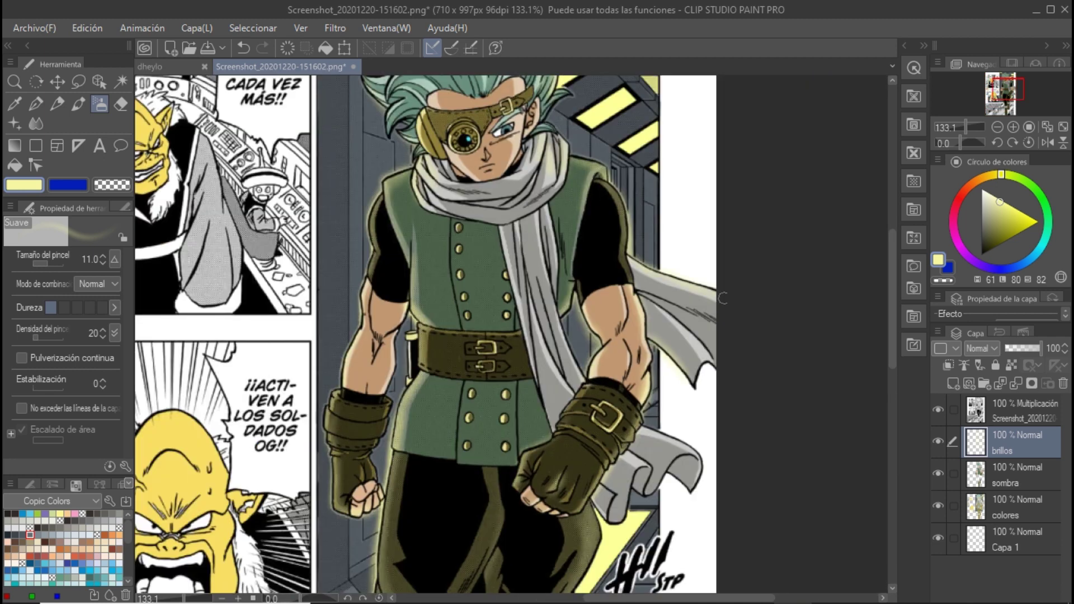
scroll(723, 299, "up", 3)
scroll(723, 298, "down", 3)
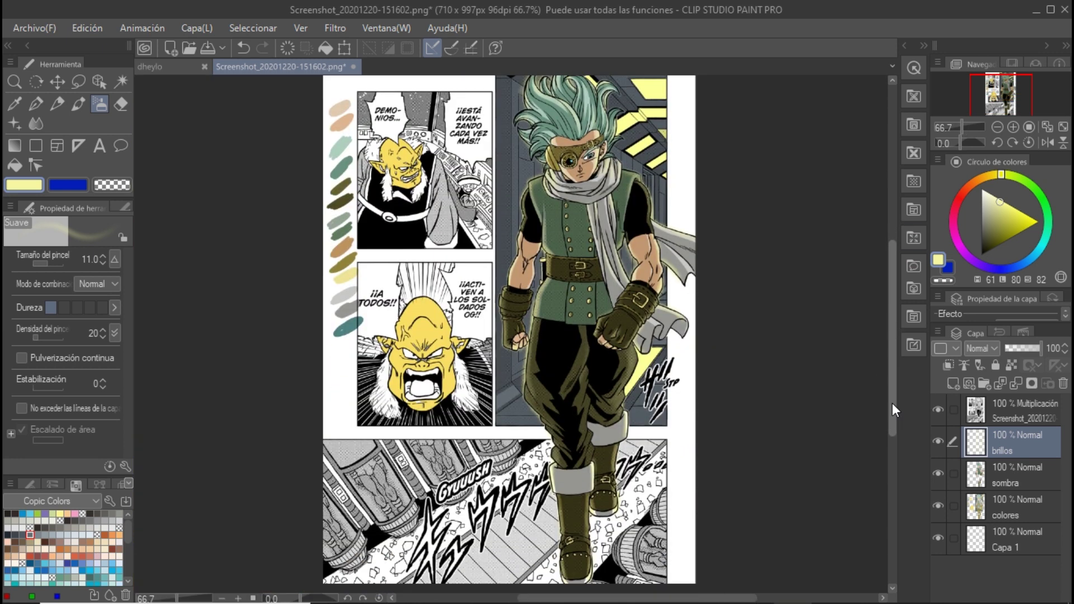
On the sombra layer, paint light grey-blue strokes down the wall left of the hero with a smaller brush.
key("ctrl+minus")
left_click(1007, 475)
key("ctrl+plus")
key("p")
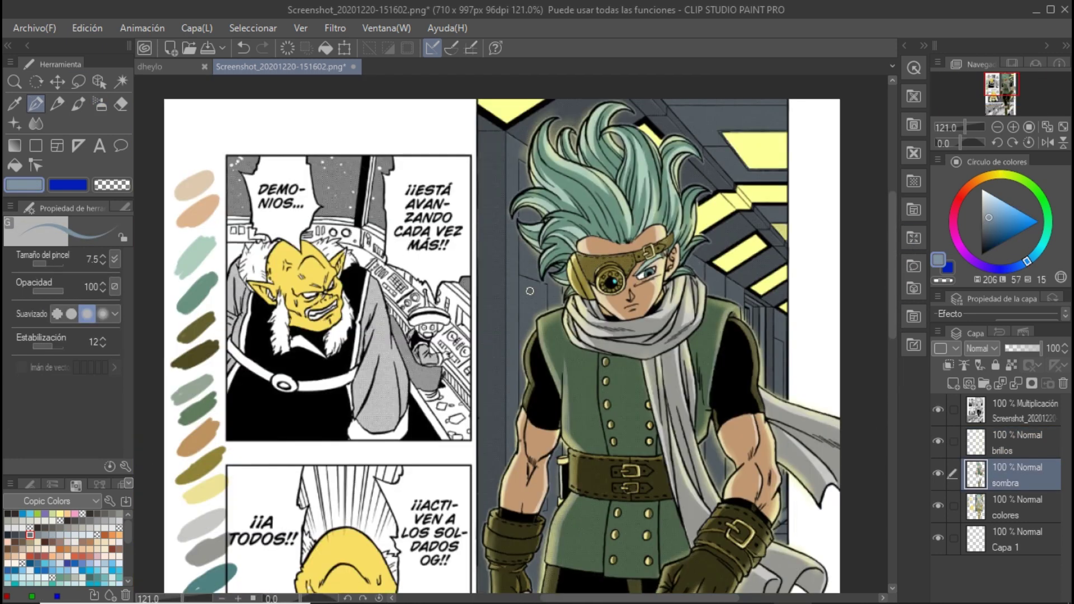
left_click_drag(530, 291, 513, 257)
scroll(526, 182, "up", 2)
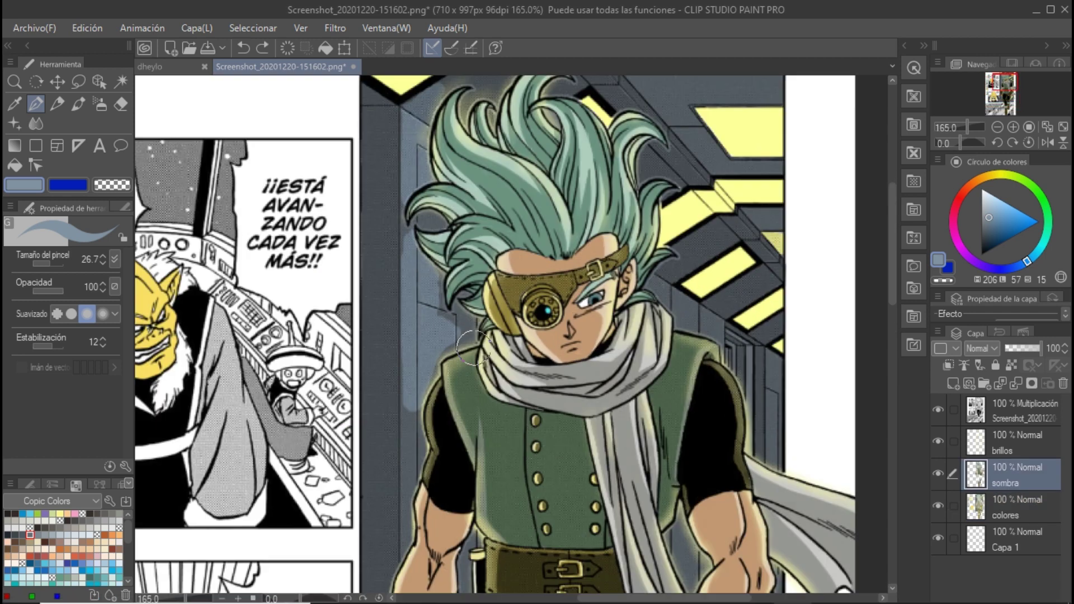
key("[")
key("[")
key("[")
left_click_drag(442, 327, 393, 559)
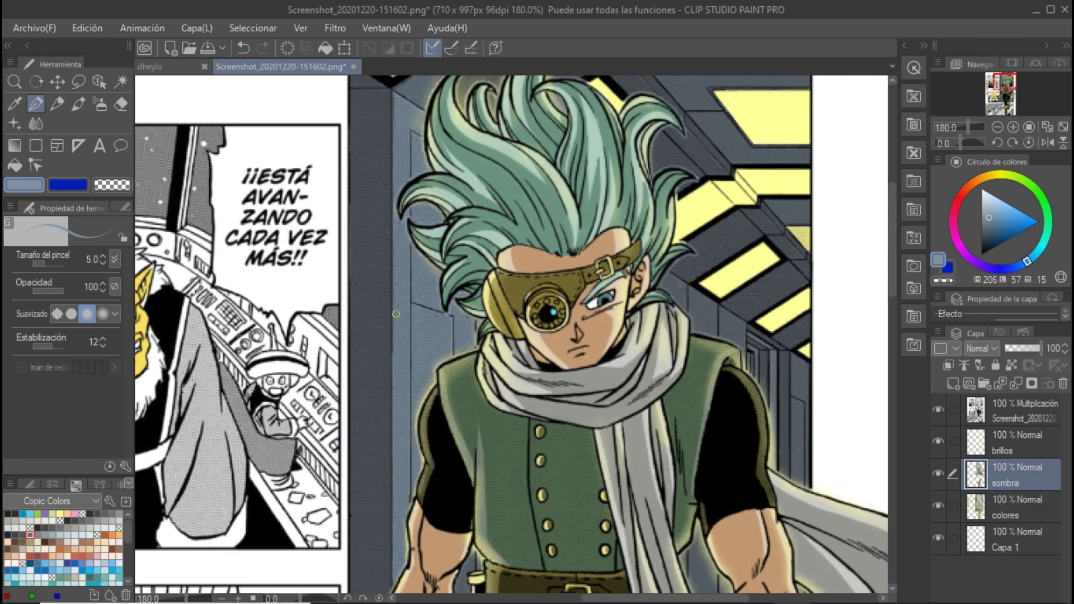
scroll(393, 336, "down", 1)
scroll(890, 307, "down", 5)
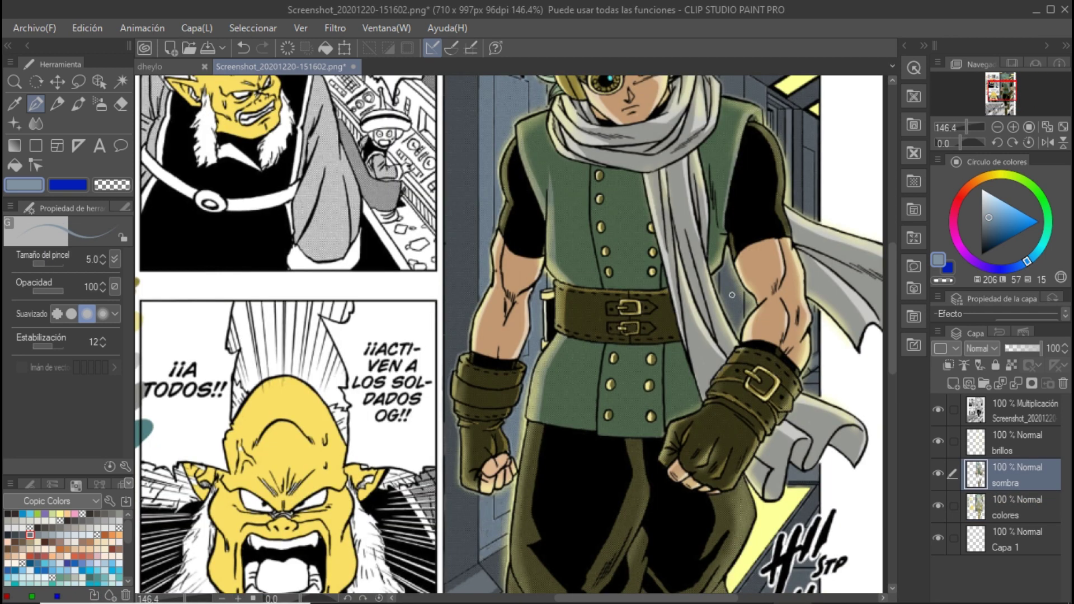
scroll(731, 295, "up", 6)
Eyedrop the wall tone and paint a lighter grey stroke on the upper-right wall.
left_click(543, 342, "alt")
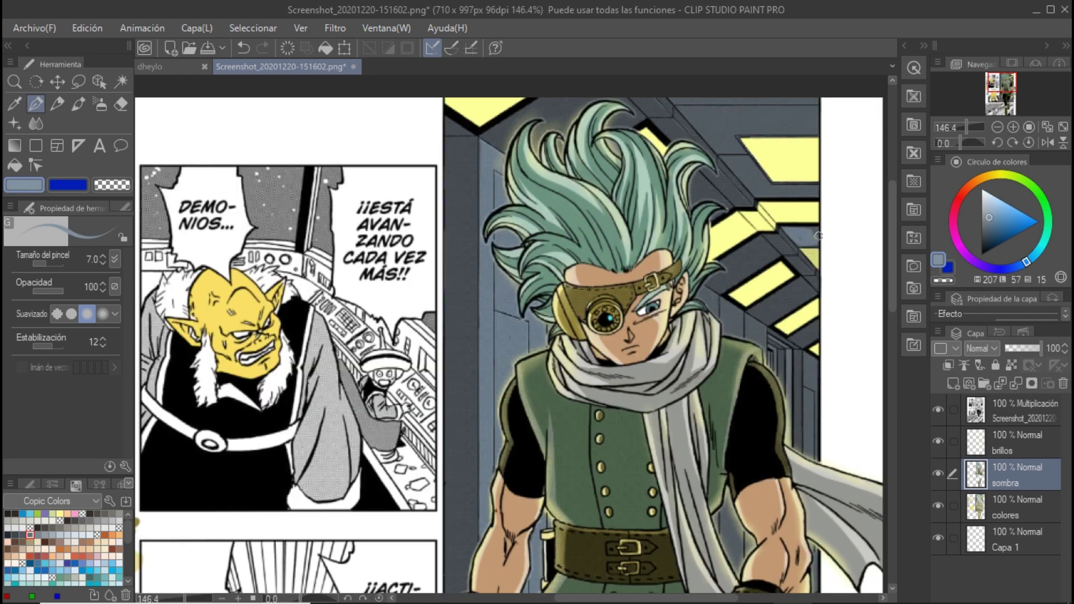
scroll(752, 322, "down", 4)
scroll(752, 323, "down", 3)
scroll(588, 206, "up", 1)
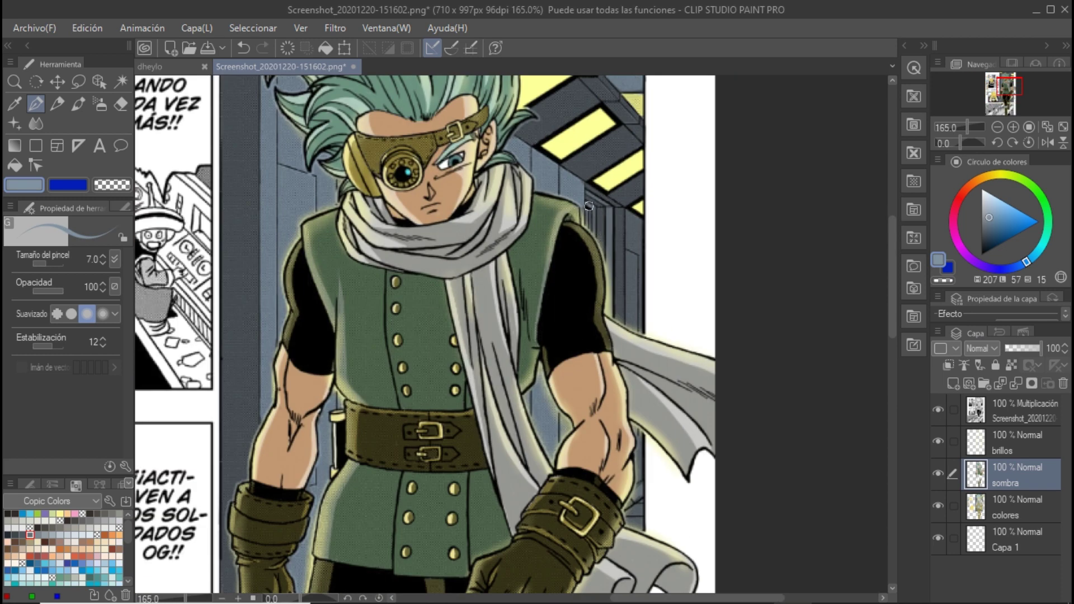
scroll(596, 453, "down", 3)
scroll(596, 453, "up", 1)
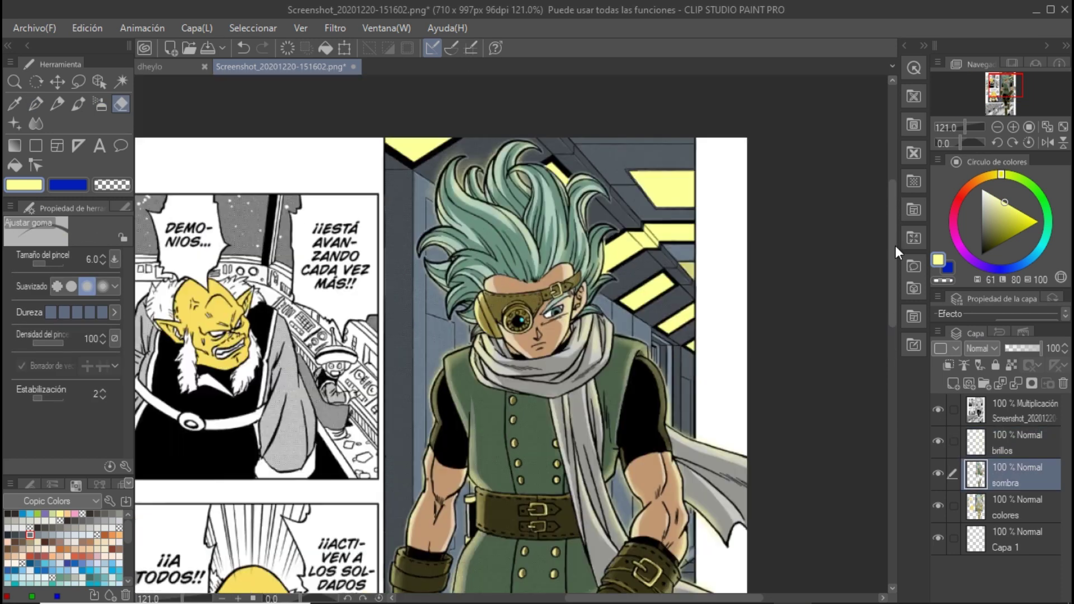
left_click_drag(590, 187, 689, 151)
scroll(657, 217, "down", 4)
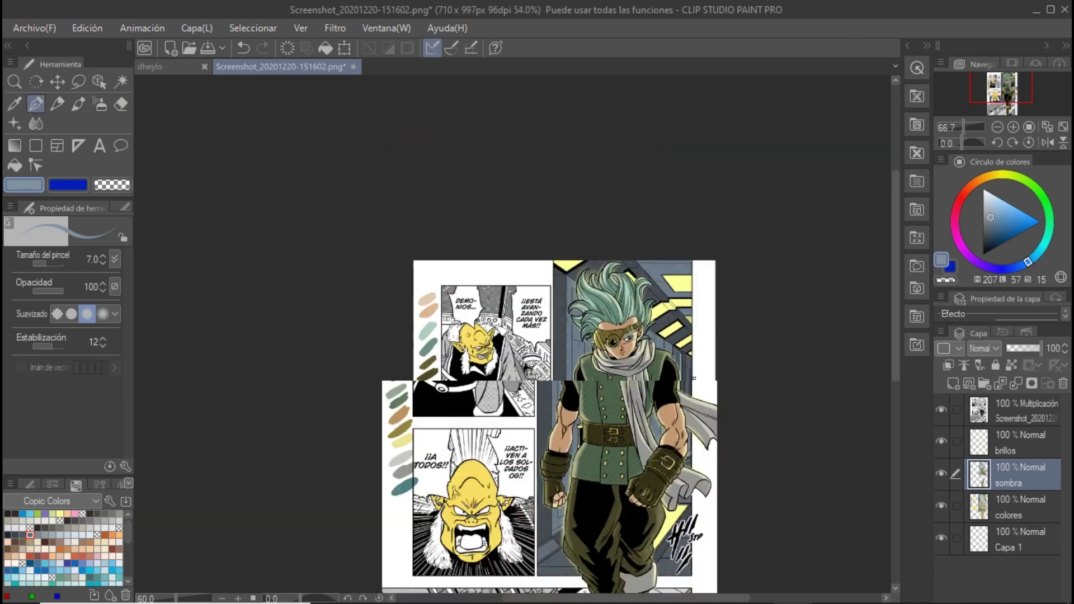
scroll(657, 218, "up", 5)
scroll(720, 496, "down", 6)
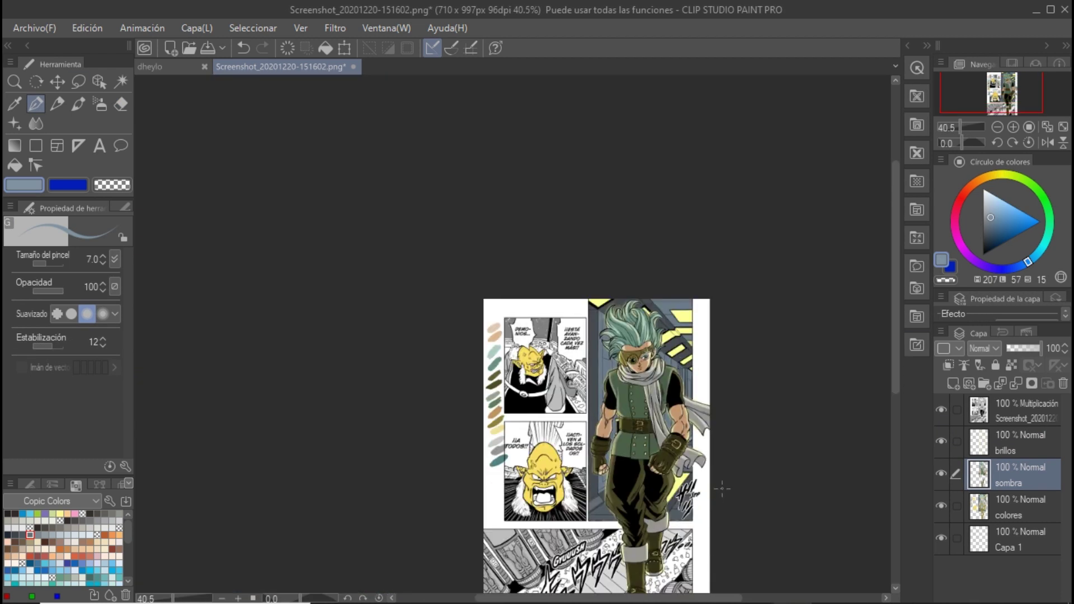
scroll(636, 336, "up", 3)
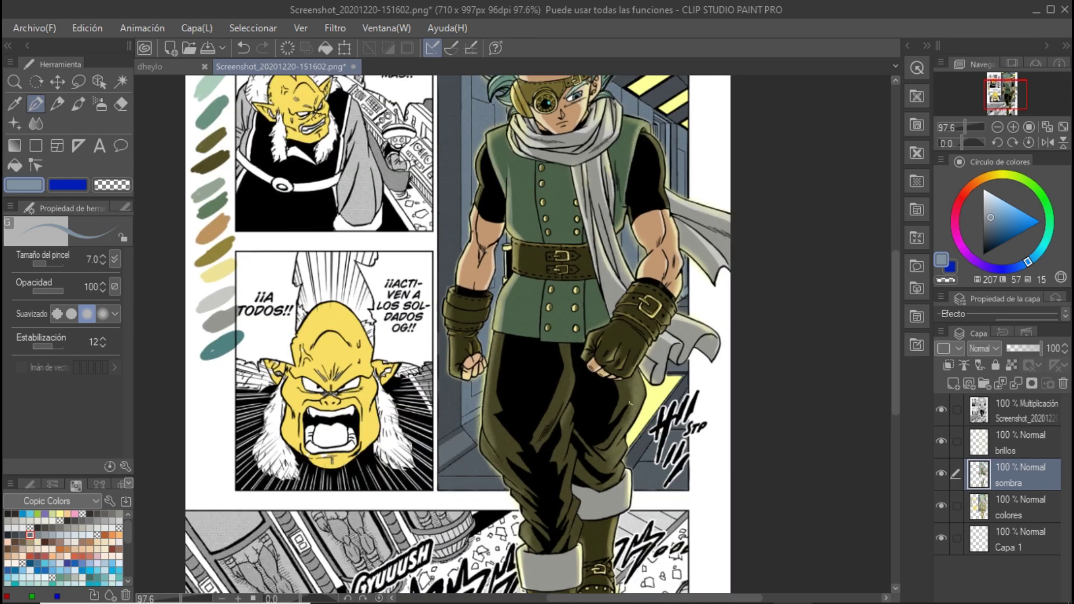
scroll(636, 178, "up", 3)
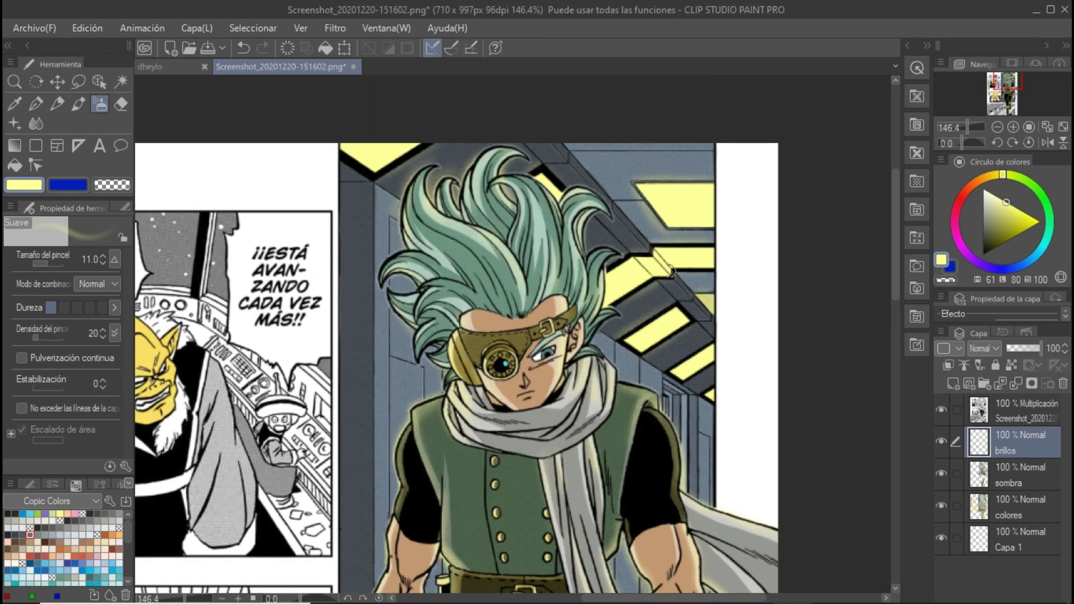
scroll(695, 378, "down", 5)
scroll(635, 440, "down", 3)
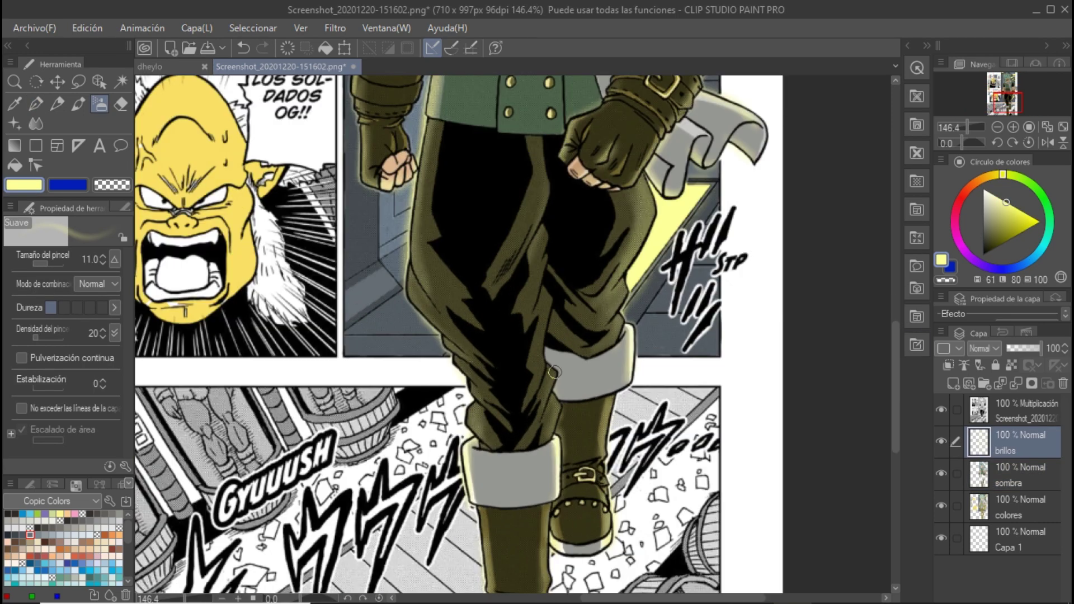
scroll(615, 363, "down", 3)
Fill the white sky around the DEMONIOS bubble in the top panel with dark blue.
scroll(567, 264, "up", 1)
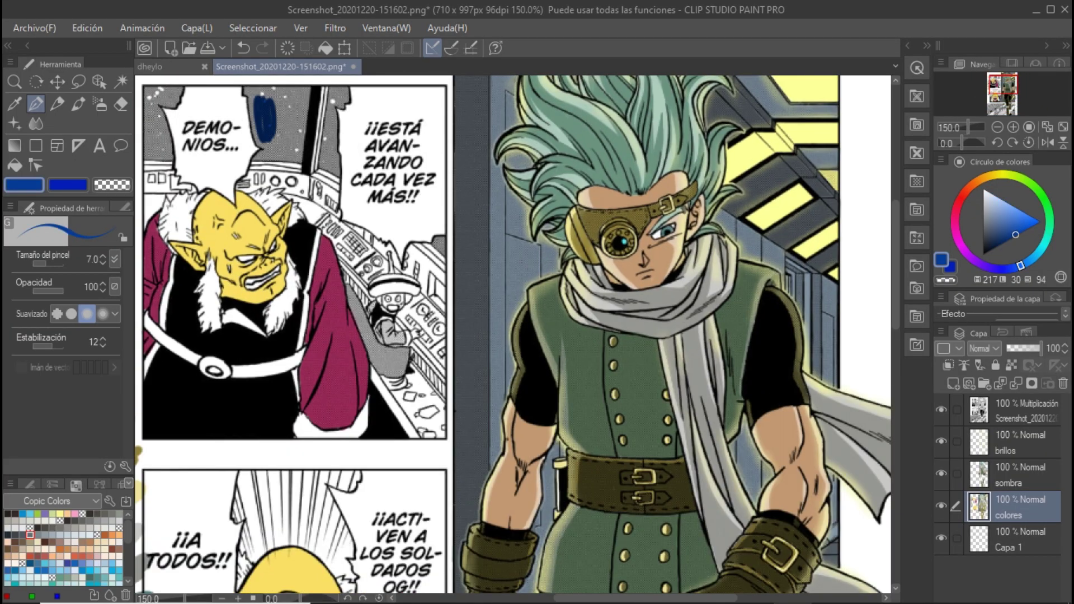
left_click_drag(291, 92, 253, 115)
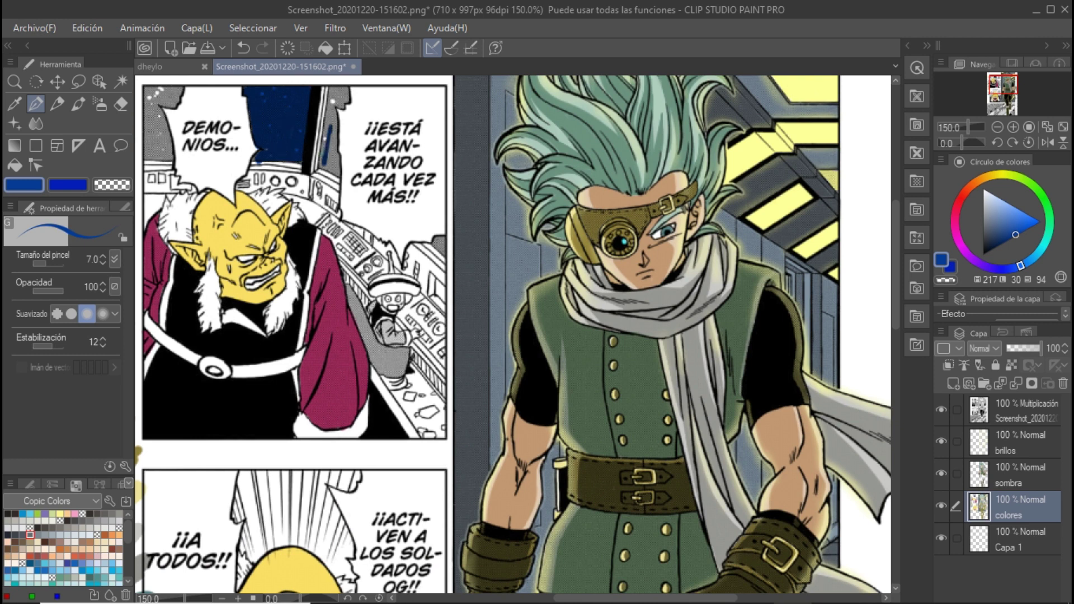
left_click_drag(336, 87, 330, 171)
left_click_drag(157, 92, 160, 160)
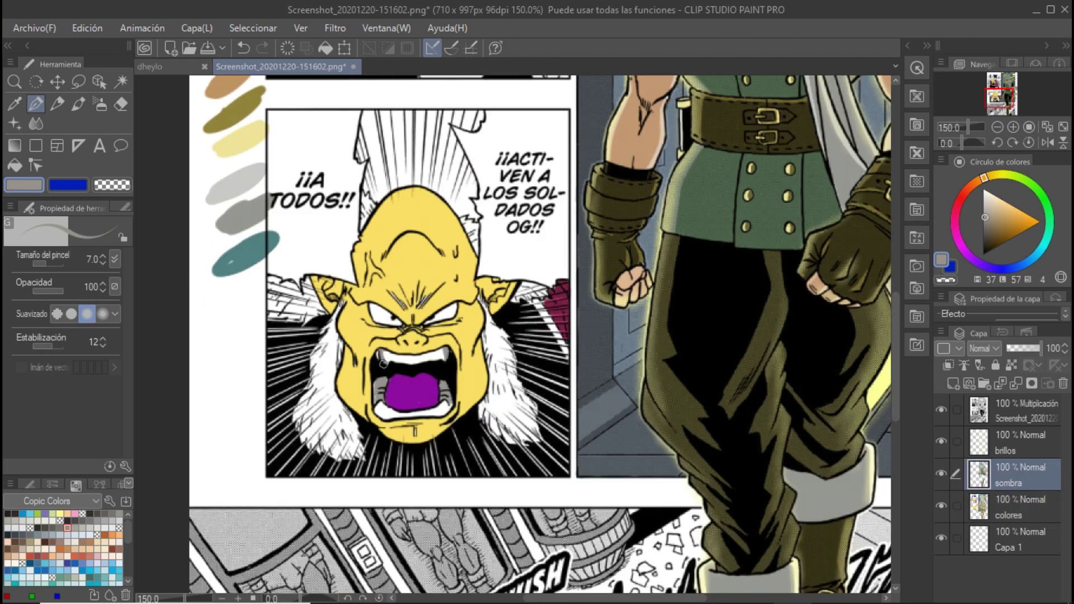
Shade the villain's forehead and brow in olive and his beard in grey, erasing stray strokes.
left_click(235, 115, "alt")
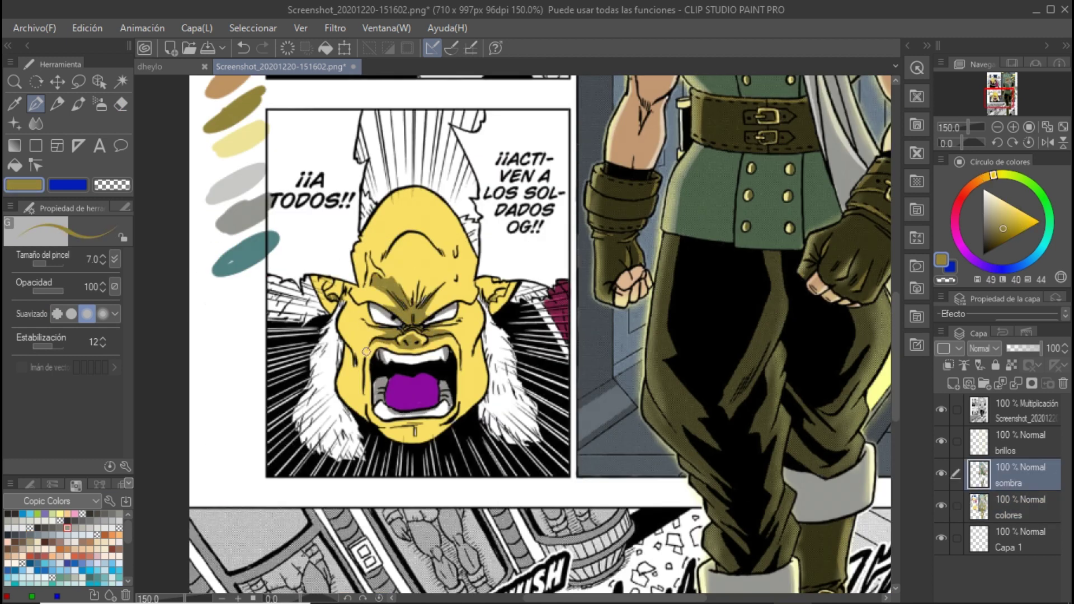
mouse_move(386, 235)
left_mouse_down()
mouse_move(425, 296)
mouse_move(456, 282)
left_mouse_up()
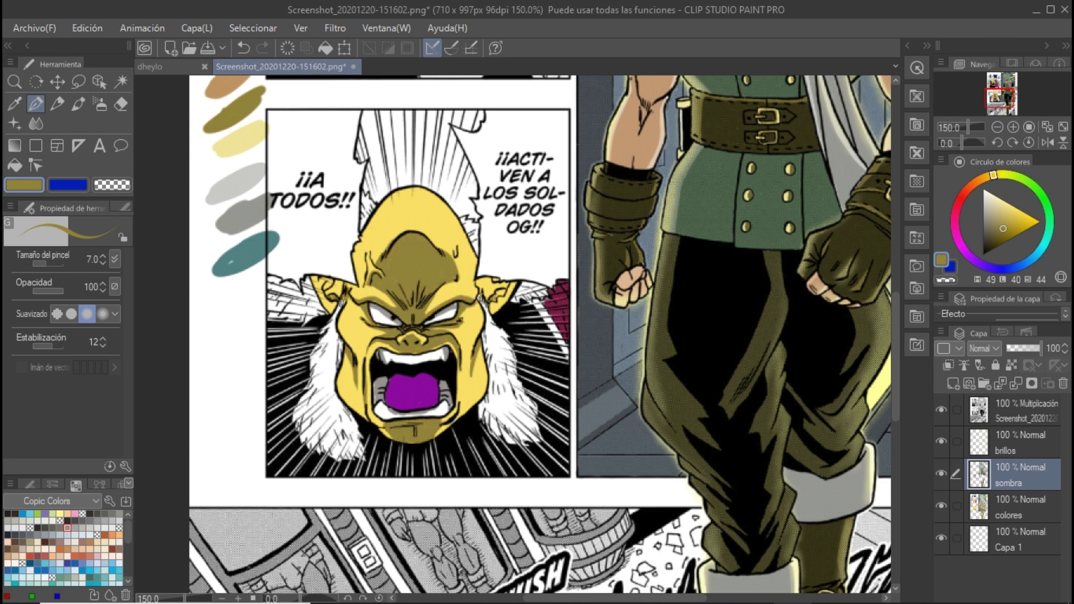
left_click_drag(386, 212, 447, 268)
scroll(404, 362, "up", 1)
left_click(207, 150, "alt")
mouse_move(310, 335)
left_mouse_down()
mouse_move(344, 475)
mouse_move(305, 358)
left_mouse_up()
key("e")
key("p")
mouse_move(517, 291)
left_mouse_down()
mouse_move(504, 408)
mouse_move(523, 465)
left_mouse_up()
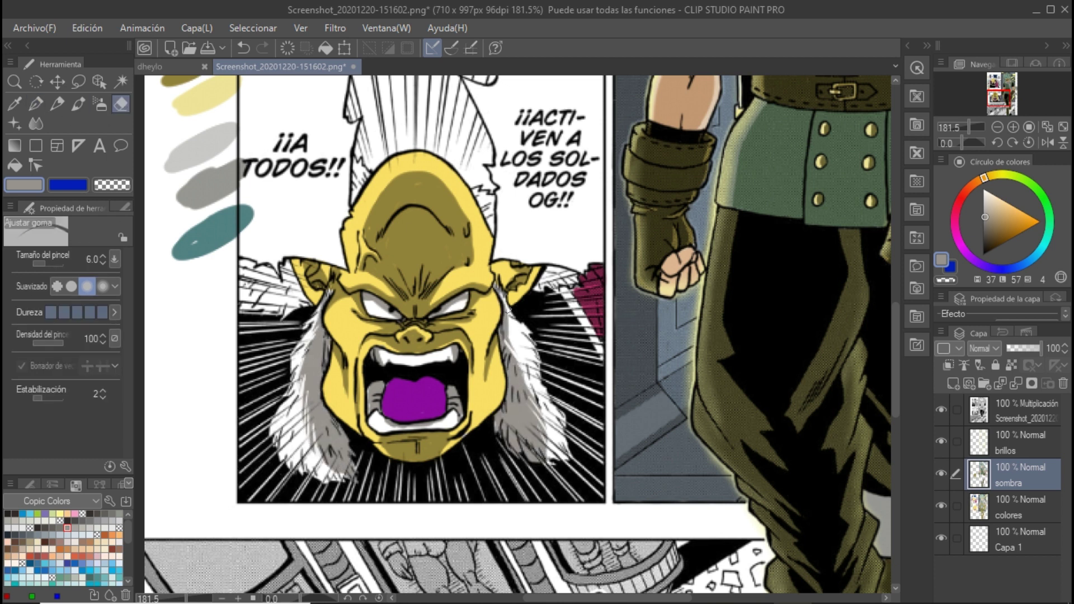
Deepen the purple inside the villain's shouting mouth.
left_click(409, 392, "alt")
left_click_drag(400, 394, 442, 400)
scroll(405, 393, "down", 2)
left_click(467, 278, "alt")
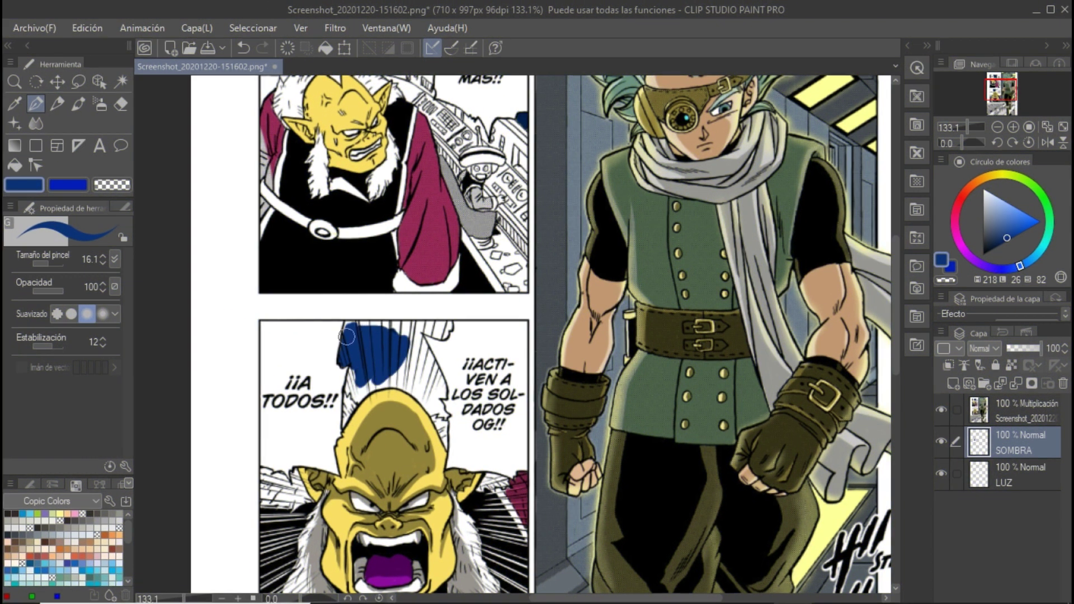
Paint the streaks above the villain's head blue and erase the stray blue.
left_click_drag(344, 322, 356, 389)
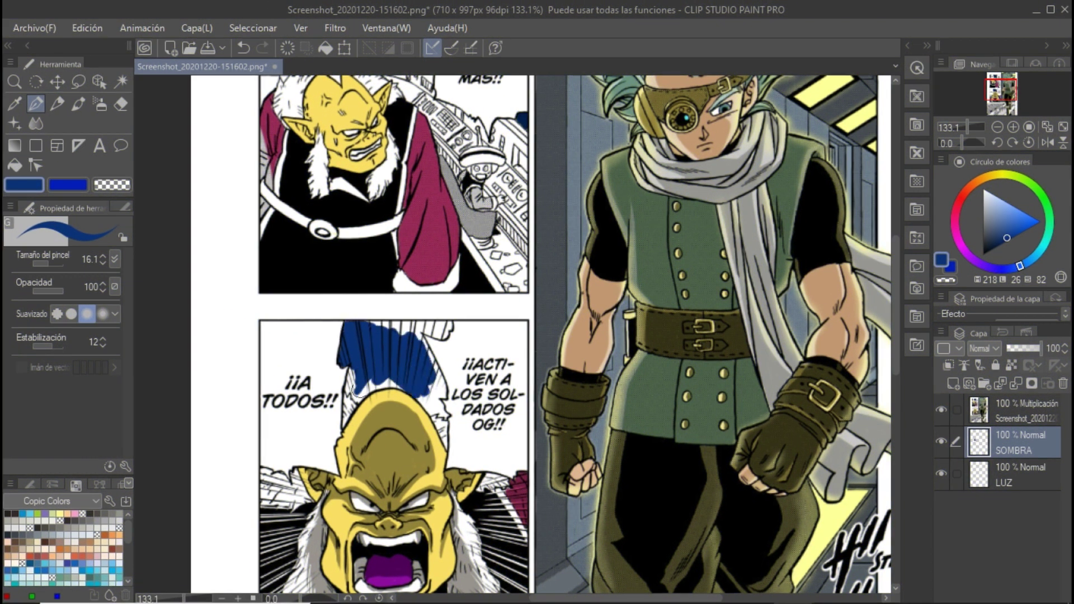
scroll(438, 326, "up", 1)
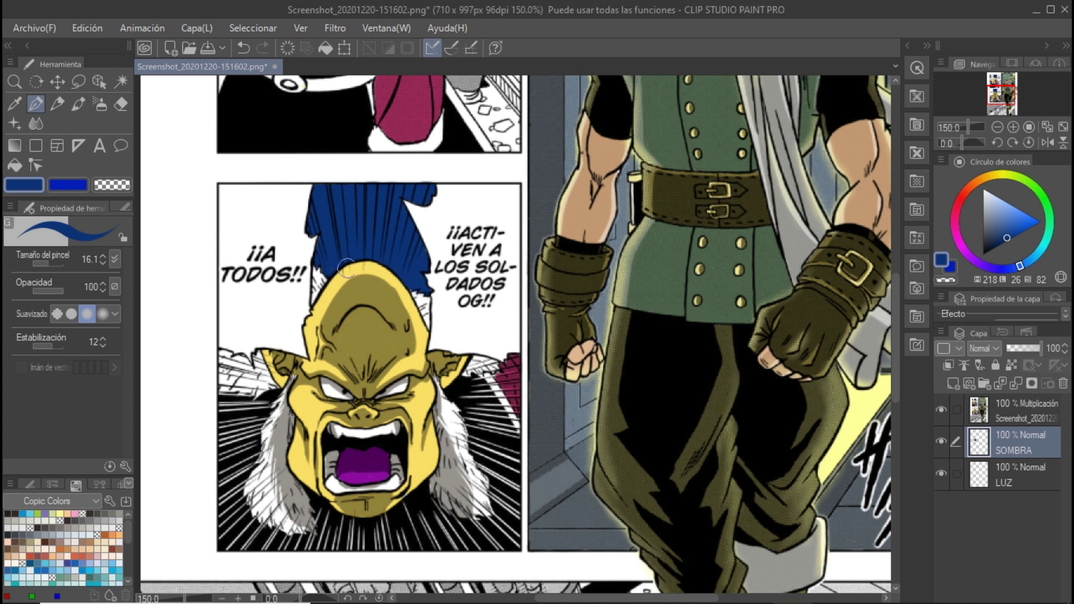
left_click(311, 425, "alt")
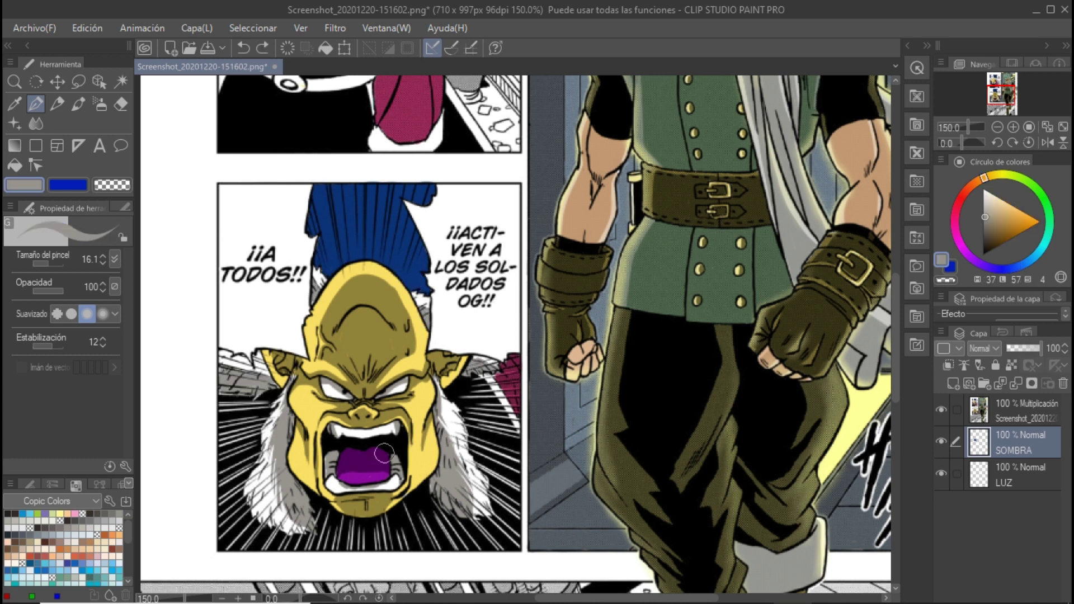
scroll(384, 453, "up", 2)
key("e")
mouse_move(296, 185)
left_mouse_down()
mouse_move(305, 207)
mouse_move(279, 352)
left_mouse_up()
scroll(279, 279, "down", 3)
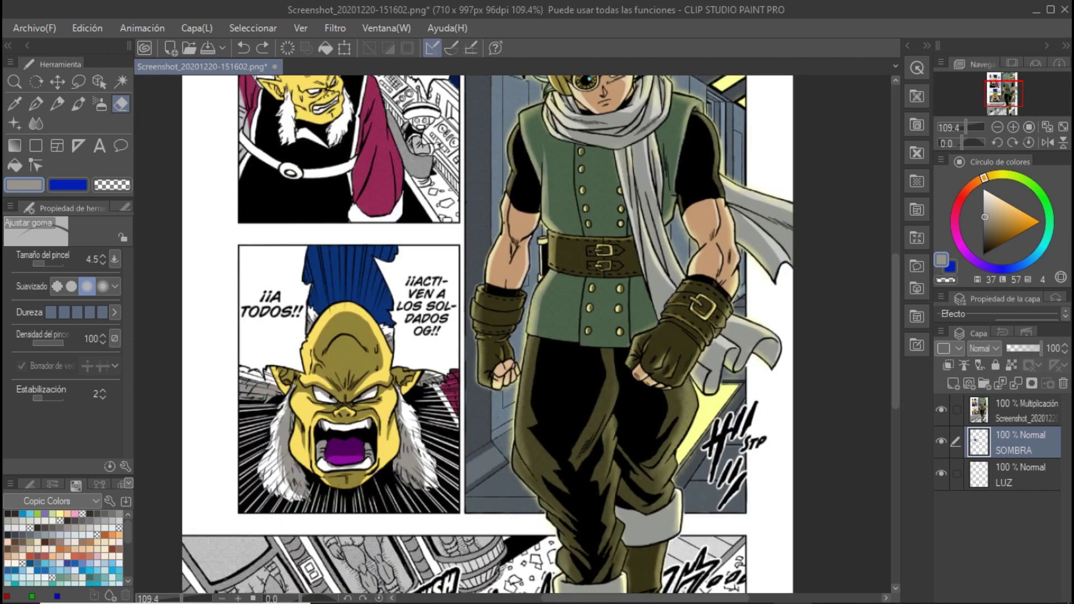
scroll(351, 168, "up", 4)
Shade the control console and the machinery on the panel's right grey.
key("p")
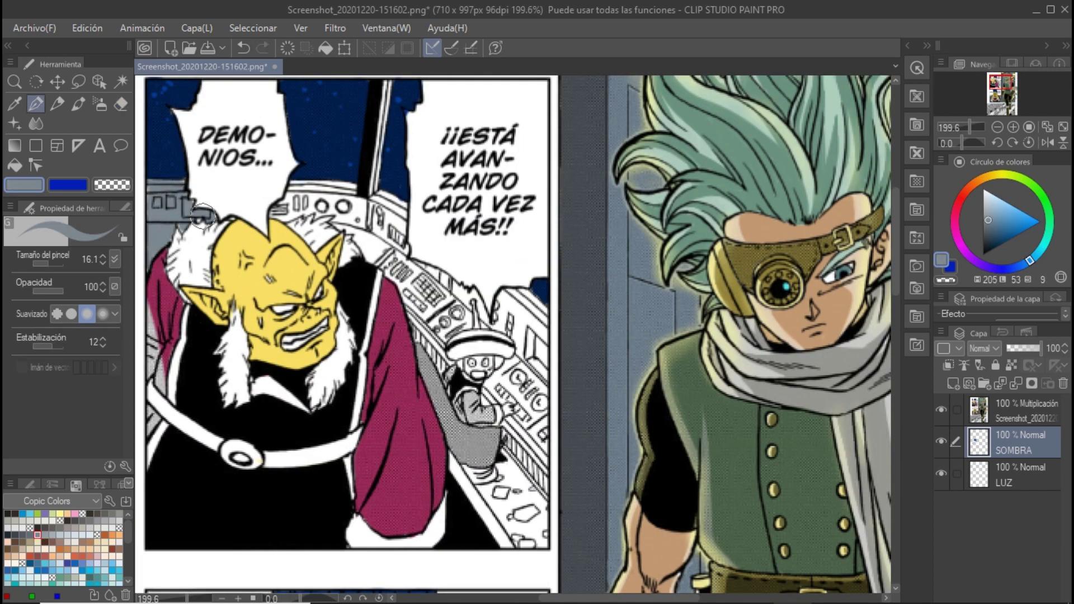
left_click_drag(359, 218, 431, 313)
left_click_drag(492, 330, 537, 408)
left_click_drag(521, 291, 548, 492)
mouse_move(420, 268)
left_mouse_down()
mouse_move(462, 324)
mouse_move(425, 358)
mouse_move(451, 289)
mouse_move(409, 201)
mouse_move(379, 224)
left_mouse_up()
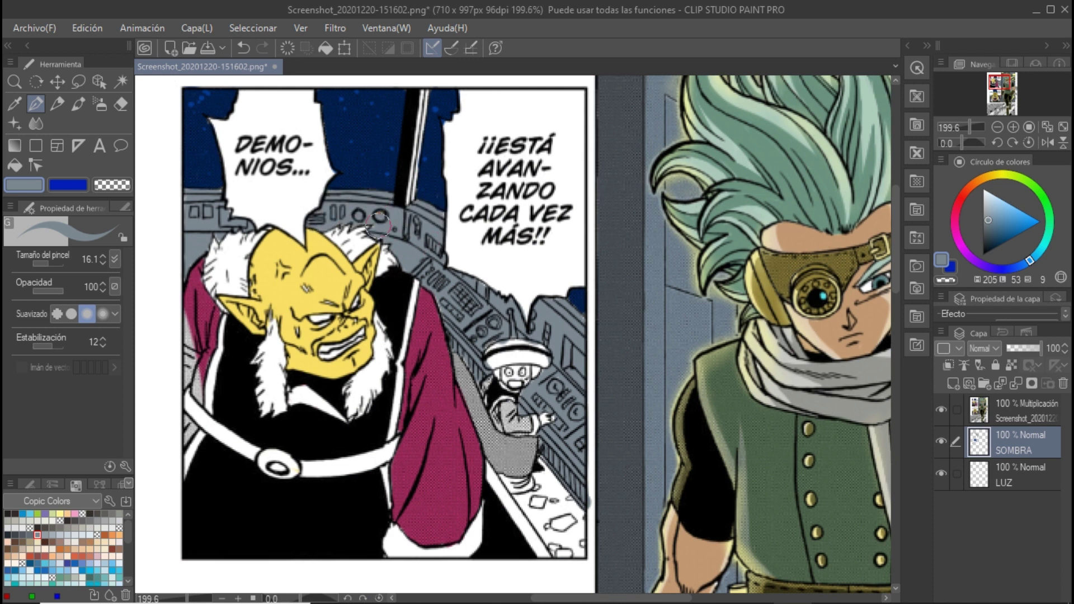
Add maroon shading along the cape's left edge.
left_click(193, 335, "alt")
scroll(366, 160, "up", 2)
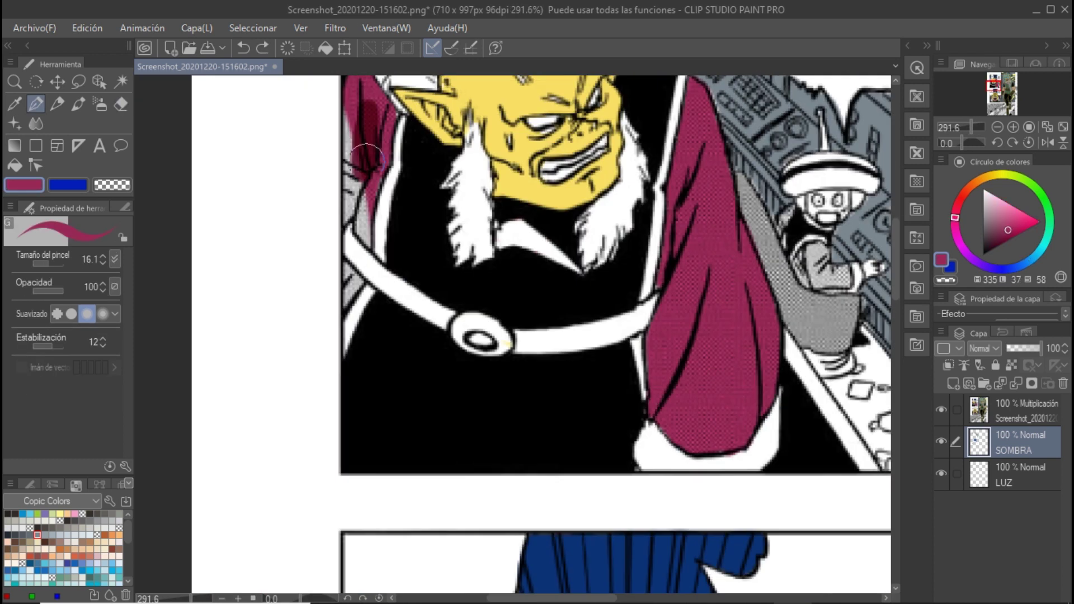
mouse_move(367, 160)
left_mouse_down()
mouse_move(353, 212)
mouse_move(364, 241)
left_mouse_up()
scroll(358, 224, "down", 3)
scroll(297, 269, "up", 2)
left_click_drag(291, 235, 297, 277)
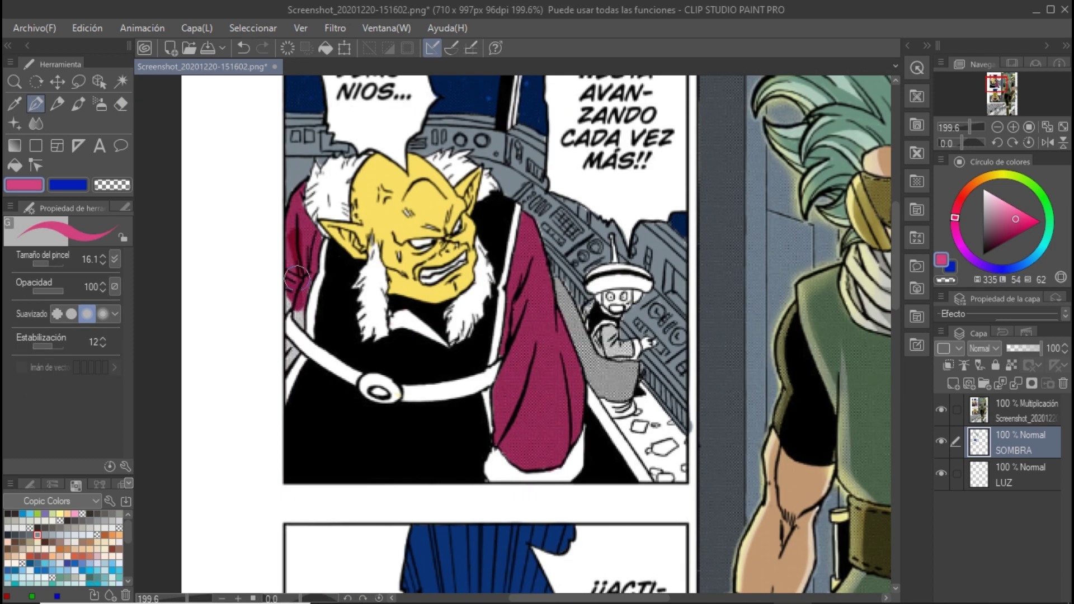
Erase stray strokes, then paint a dark ochre shadow across the villain's forehead.
key("e")
scroll(296, 277, "up", 1)
scroll(296, 277, "up", 1)
scroll(449, 263, "up", 1)
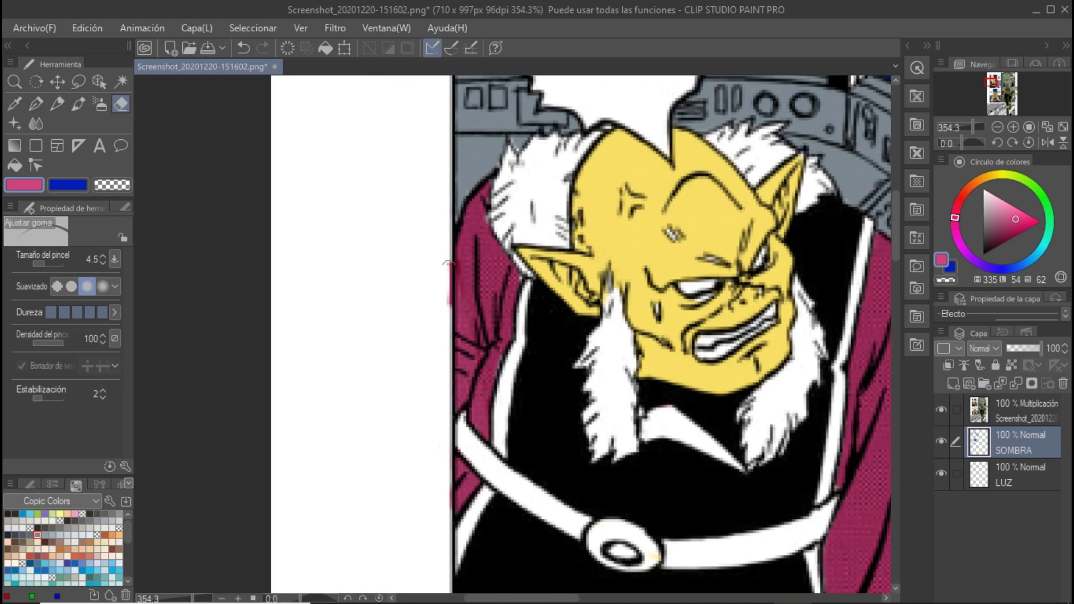
scroll(449, 263, "down", 3)
scroll(526, 263, "up", 2)
key("p")
left_click(526, 263, "alt")
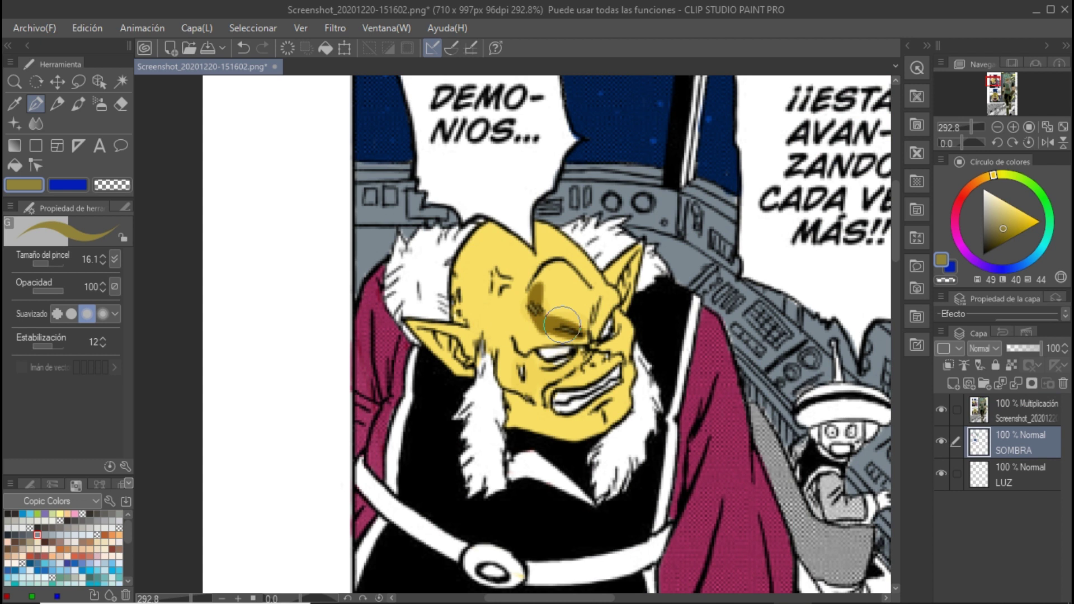
mouse_move(562, 325)
left_mouse_down()
mouse_move(503, 263)
mouse_move(433, 327)
left_mouse_up()
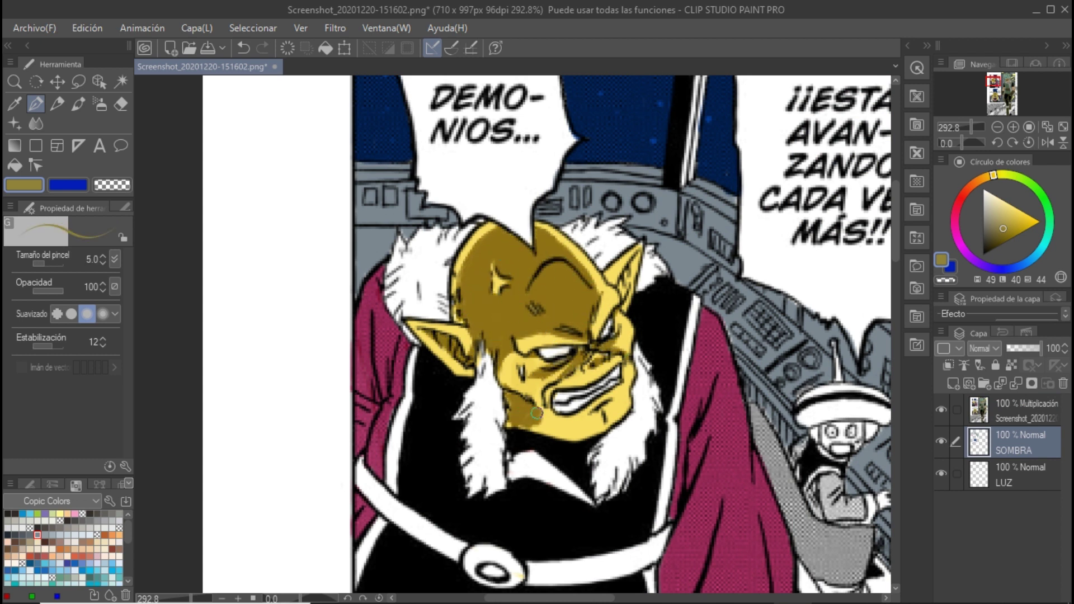
Add grey shadows to the white fur beside the ear.
scroll(457, 342, "down", 3)
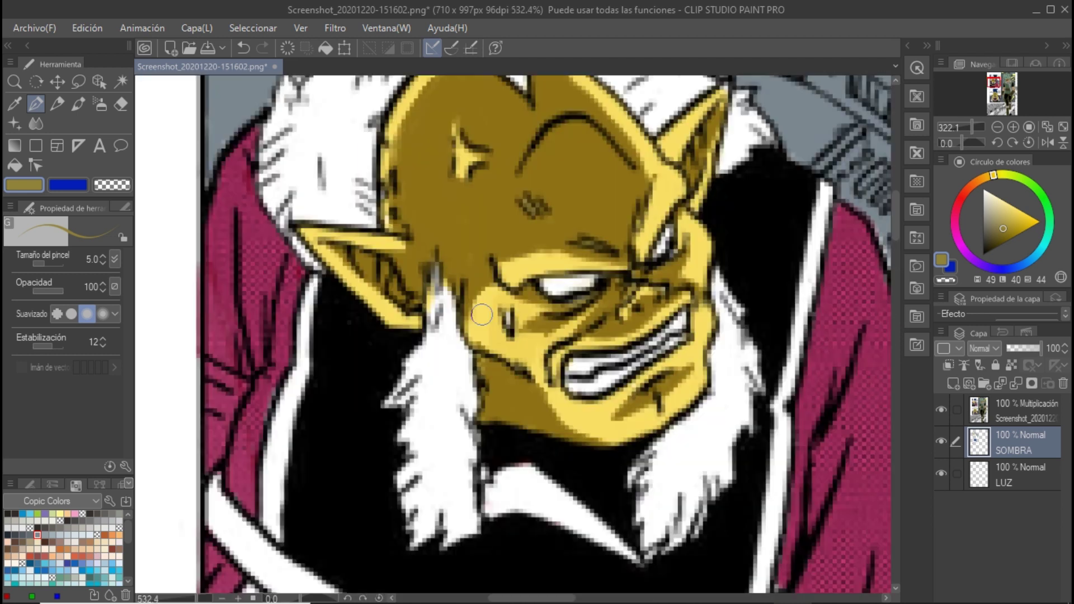
left_click_drag(473, 263, 486, 321)
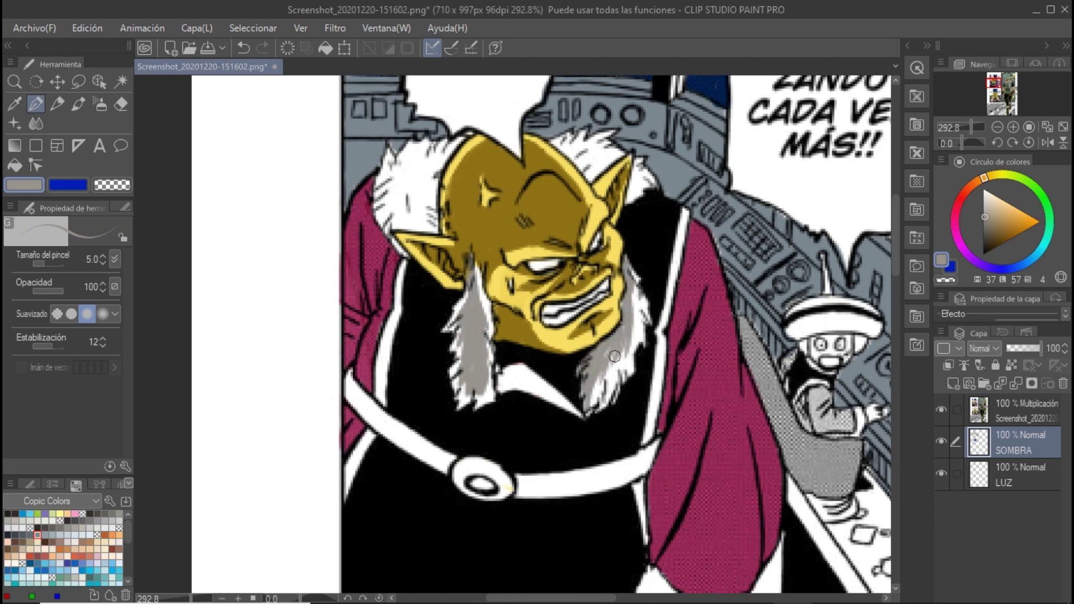
left_click_drag(439, 162, 416, 194)
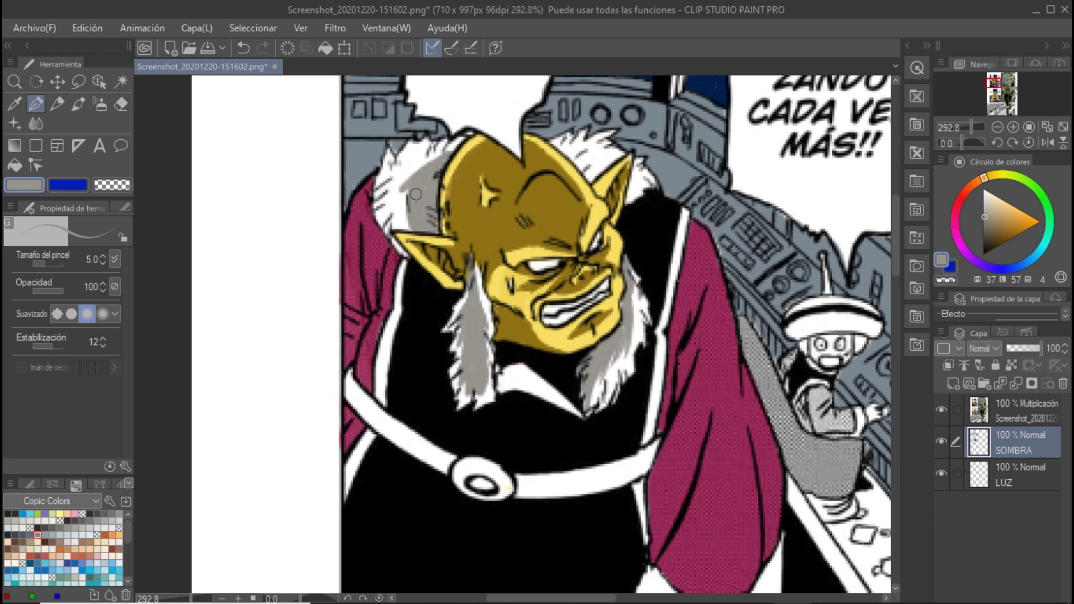
left_click(457, 296, "alt")
scroll(457, 297, "down", 5)
Give the small console operator a green face and a purple mouth.
scroll(457, 296, "up", 4)
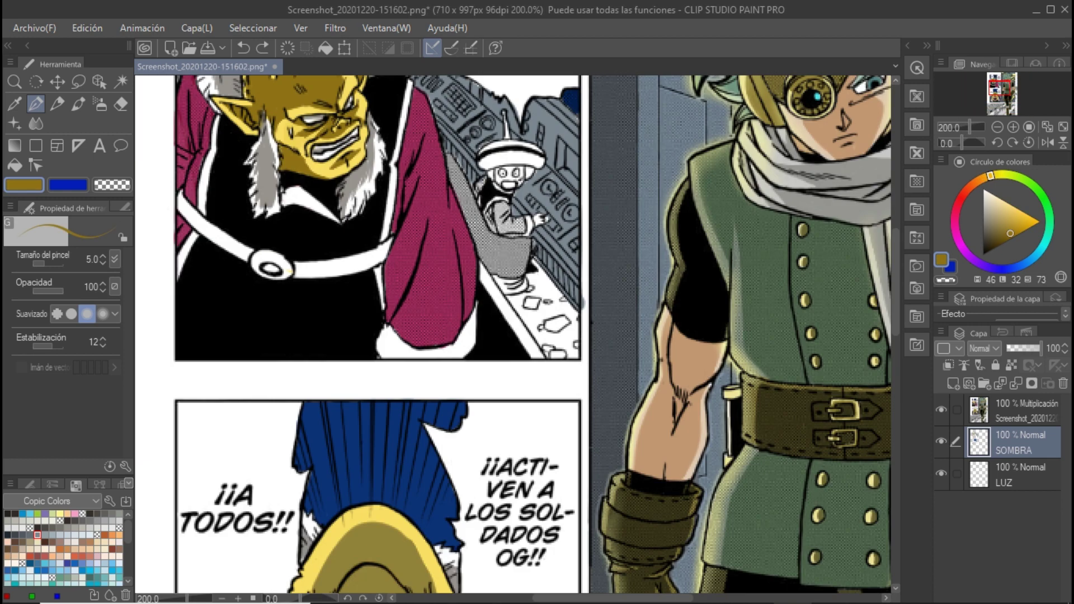
left_click(582, 302, "alt")
scroll(514, 266, "up", 2)
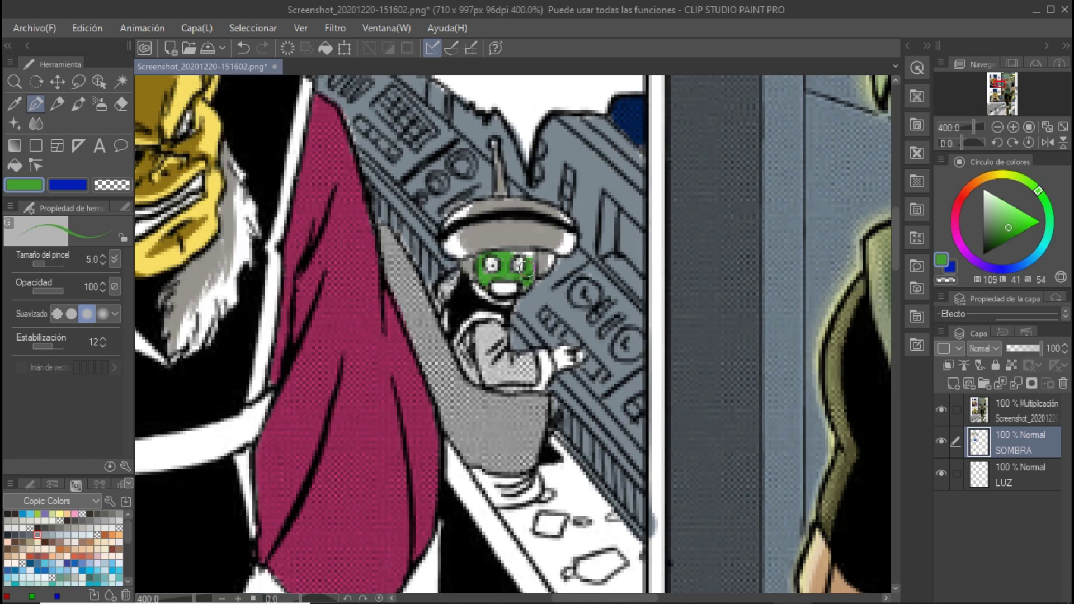
left_click_drag(492, 289, 491, 382)
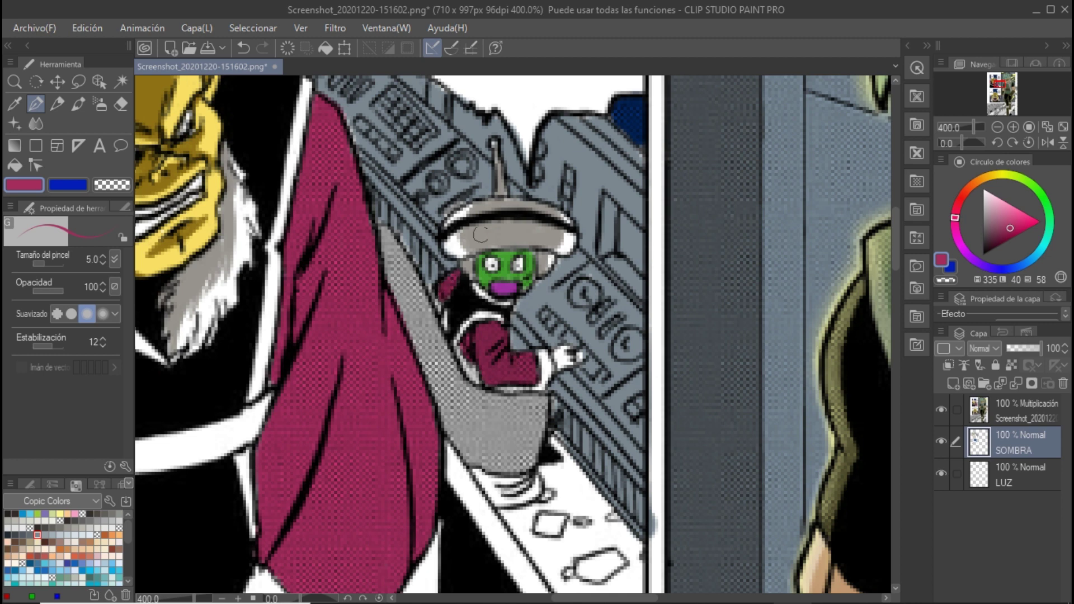
left_click(492, 263, "alt")
scroll(476, 283, "down", 1)
Erase stray strokes and shift the drawing hue to yellow for the console lights.
key("e")
scroll(413, 157, "down", 1)
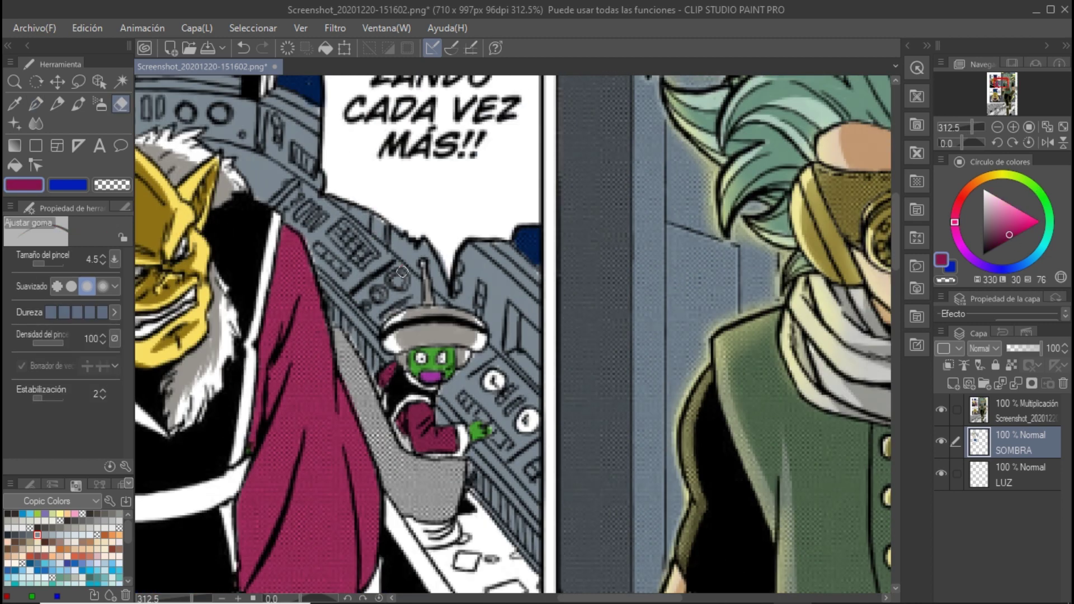
scroll(412, 156, "down", 1)
scroll(412, 157, "down", 1)
key("p")
left_click(1008, 175)
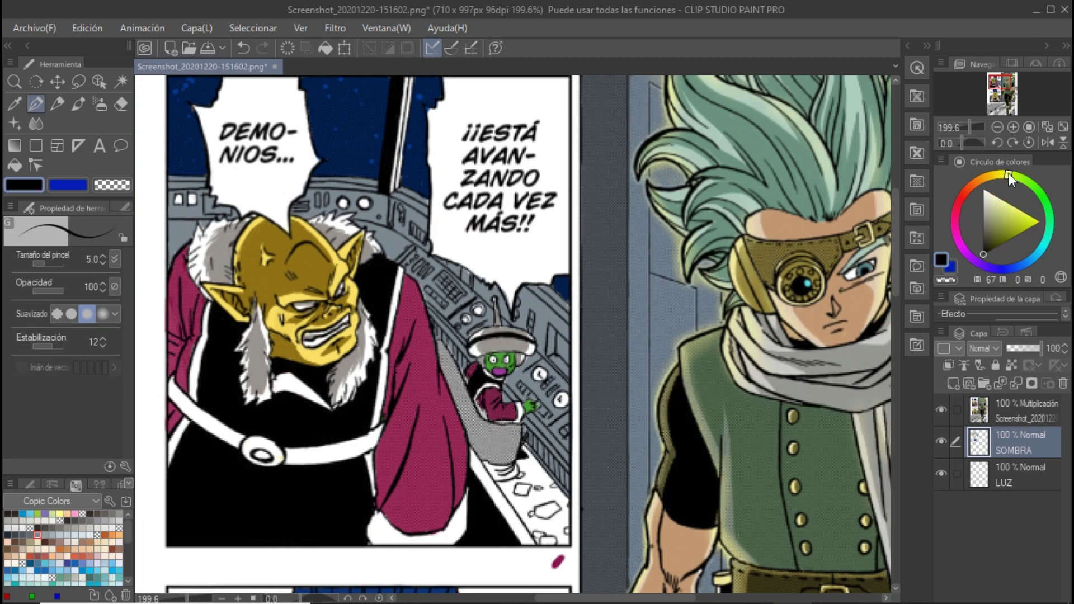
scroll(343, 205, "up", 1)
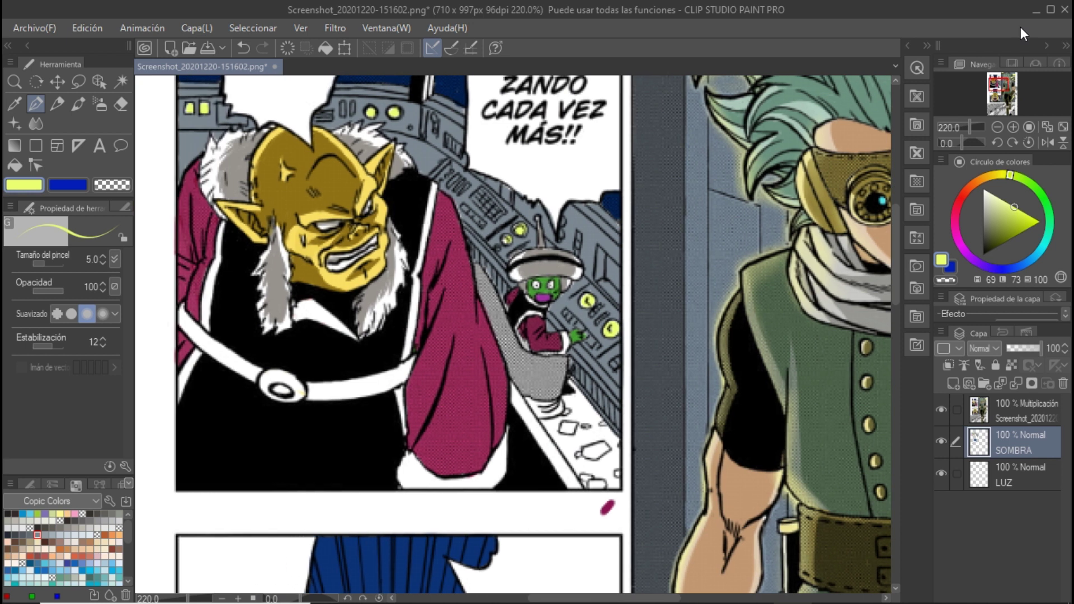
Sample crimson, dark navy, maroon and light grey colours from the page.
left_click(199, 215, "alt")
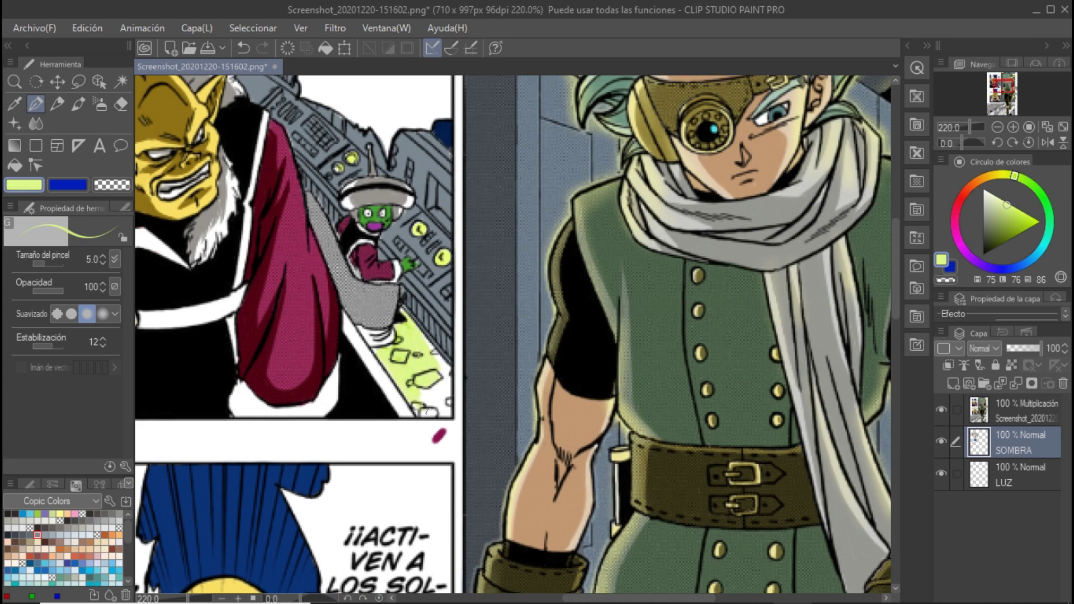
left_click(435, 132, "alt")
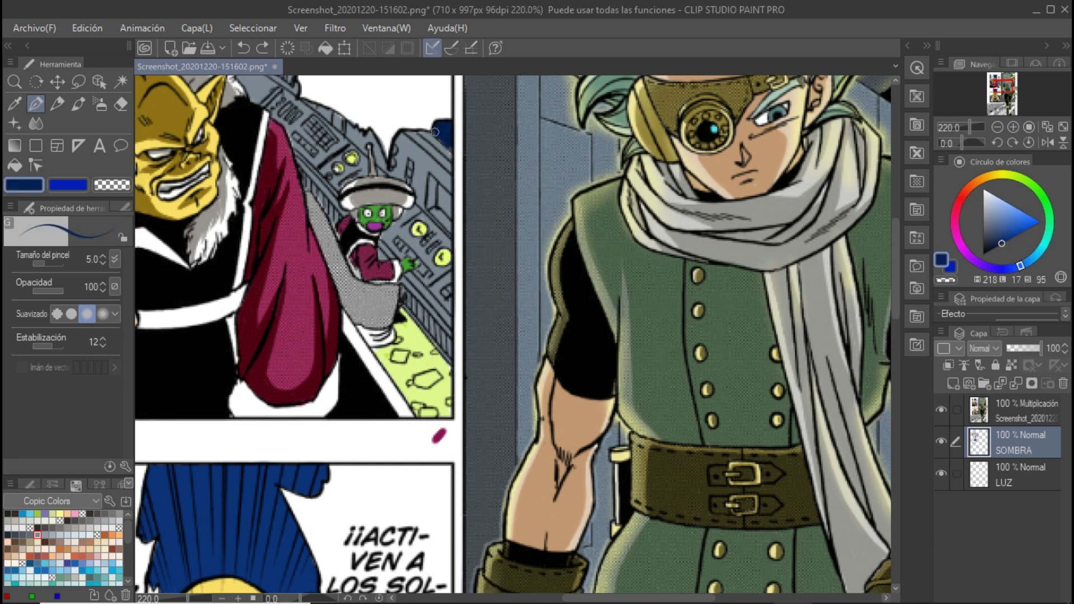
scroll(345, 408, "up", 4)
left_click(409, 200, "alt")
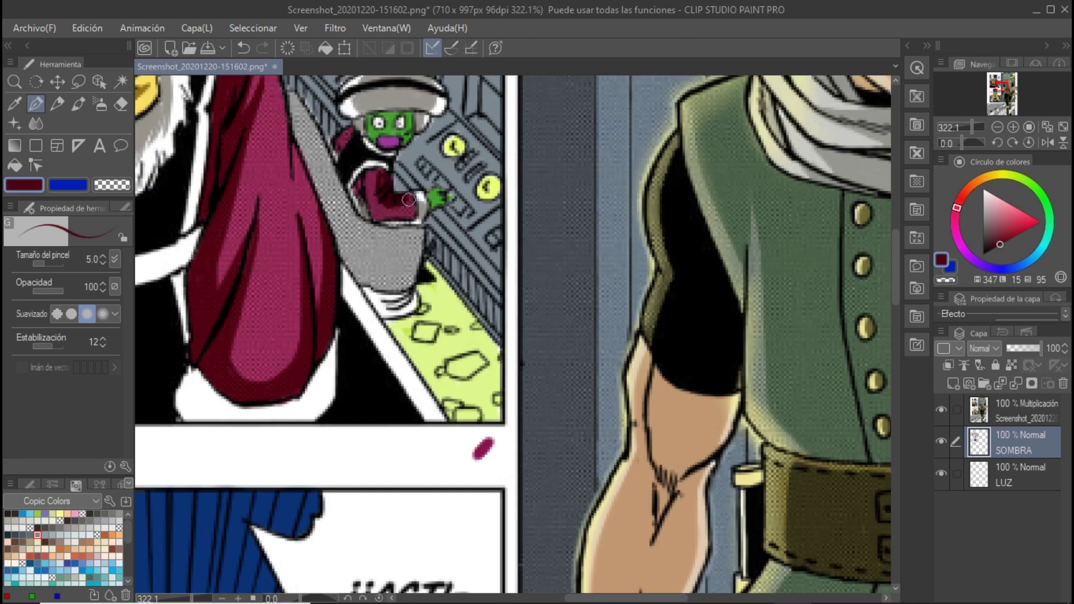
left_click(398, 250, "alt")
scroll(397, 249, "down", 5)
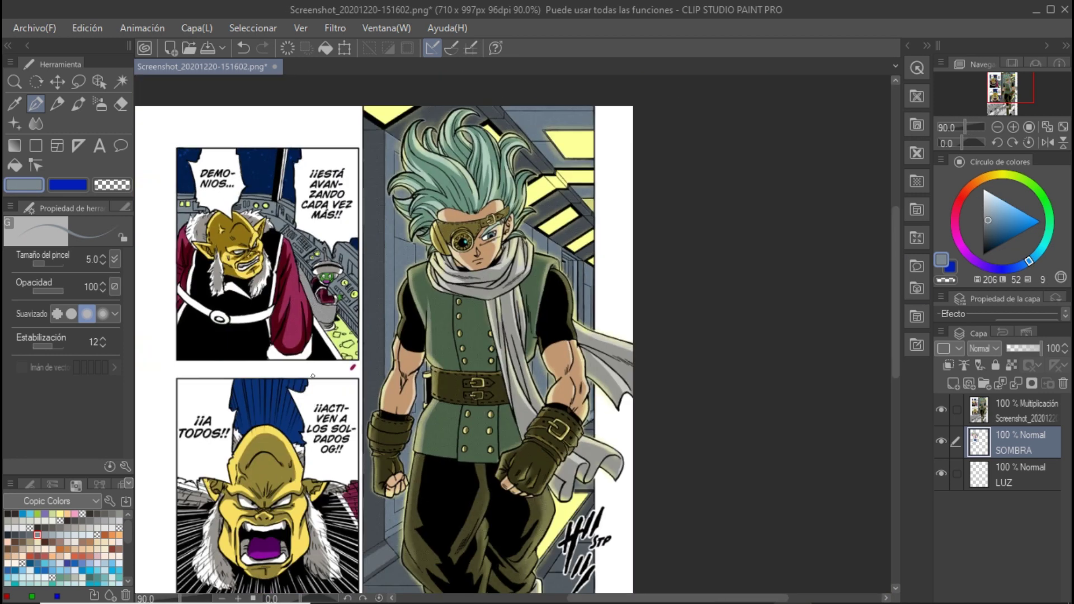
Paint the villain's belt teal and add grey to the white area under the cape.
scroll(312, 375, "up", 3)
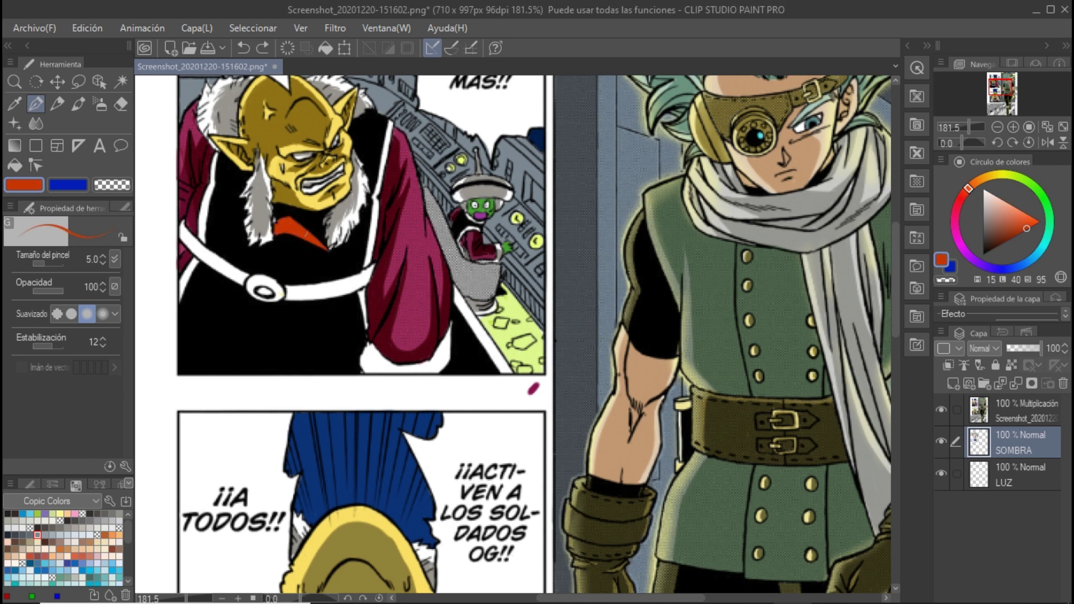
left_click(1042, 248)
left_click_drag(305, 293, 334, 290)
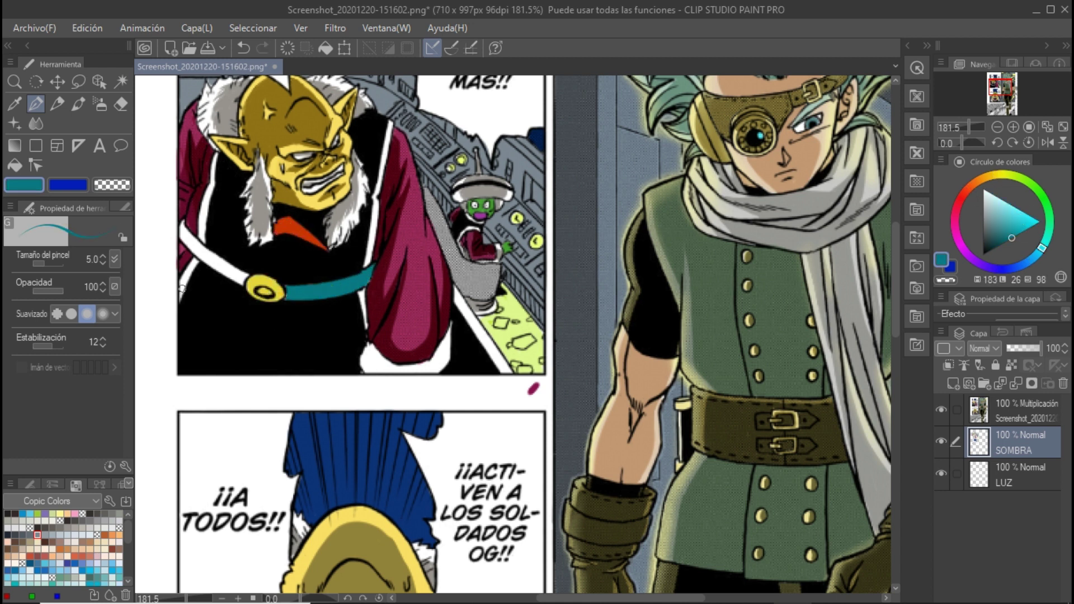
left_click(304, 290, "alt")
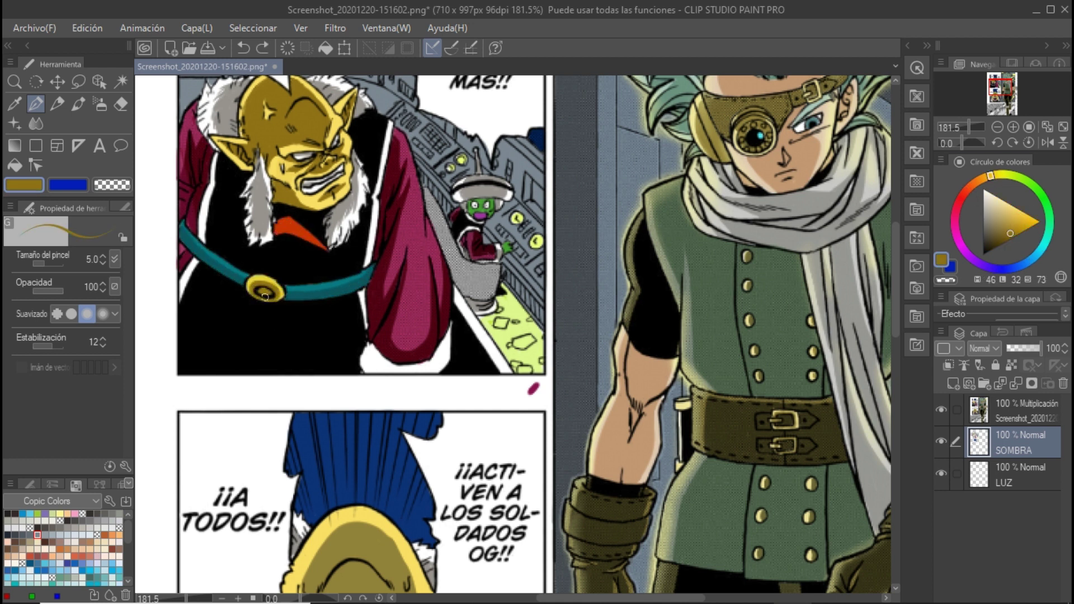
scroll(304, 290, "up", 2)
scroll(627, 306, "down", 3)
left_click_drag(627, 306, 545, 339)
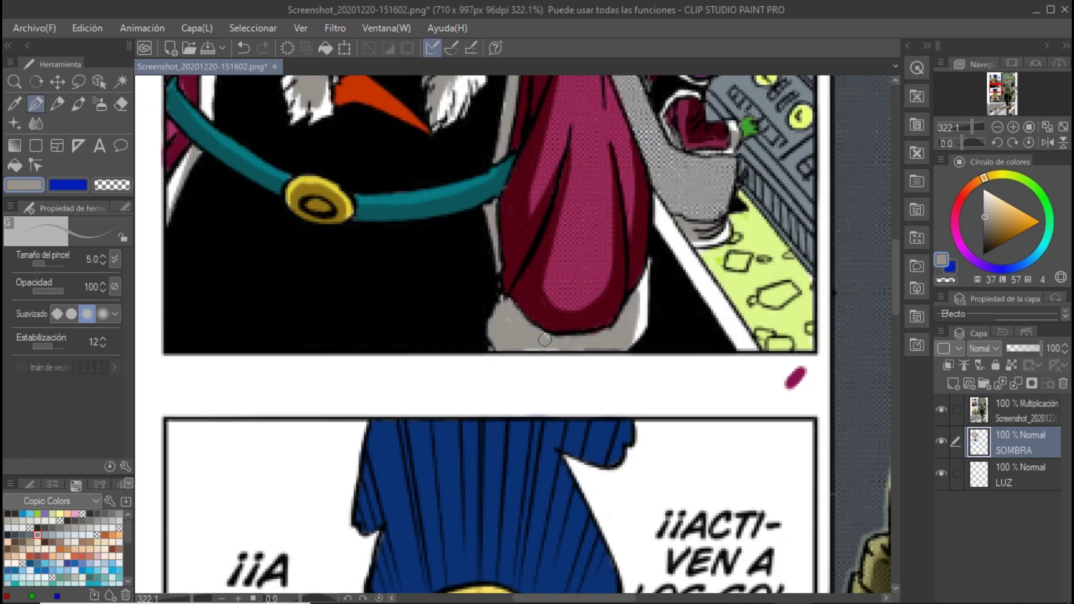
Select the light green floor colour for painting.
left_click(36, 104)
scroll(604, 240, "down", 2)
scroll(604, 241, "up", 3)
left_click(604, 240, "alt")
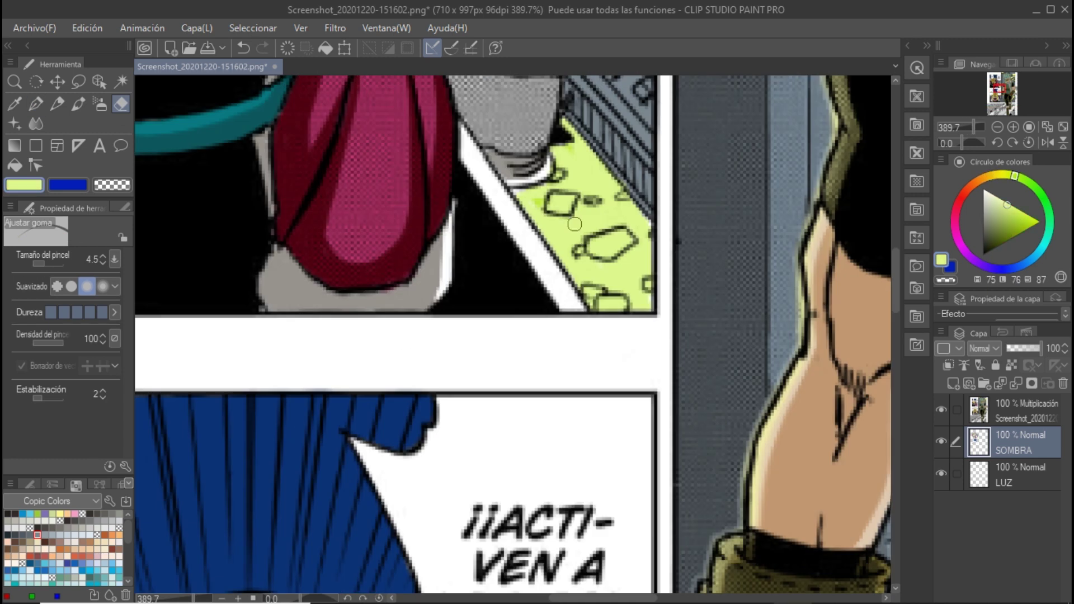
scroll(573, 167, "down", 5)
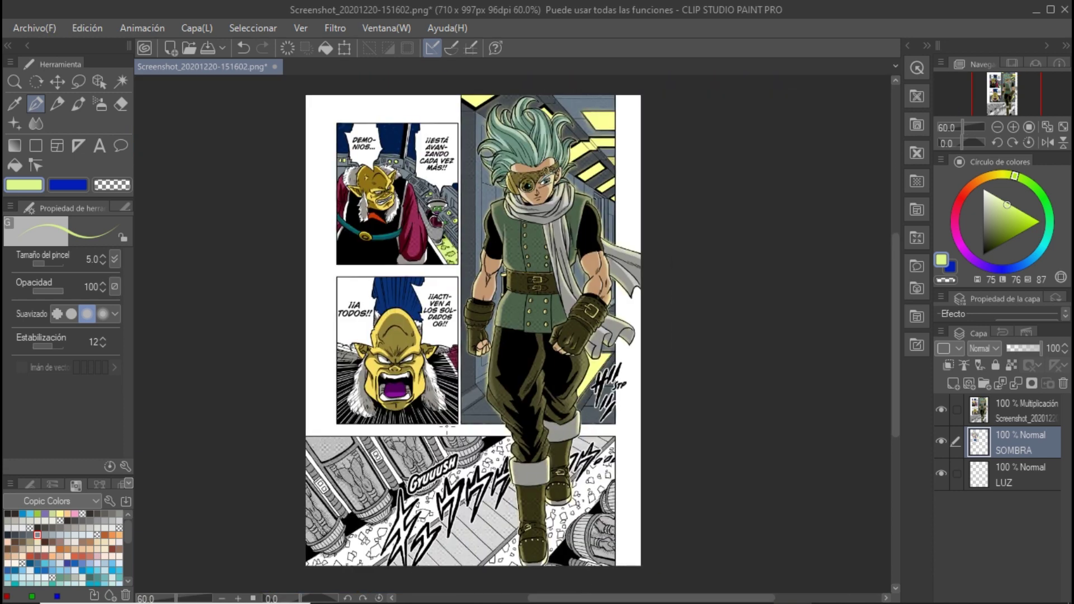
scroll(615, 279, "up", 2)
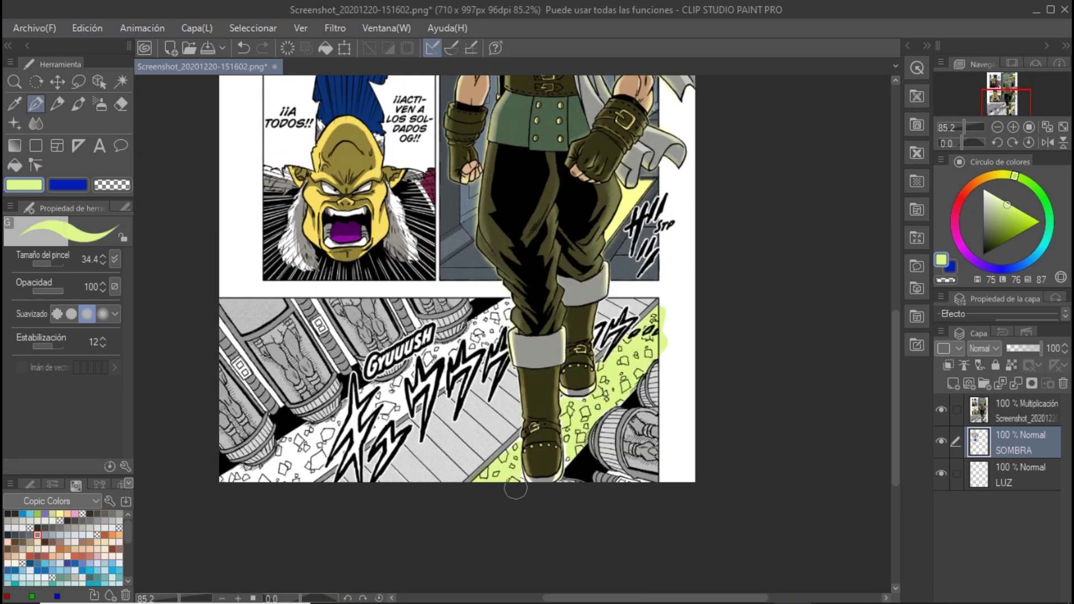
Paint the bottom panel's floor strip light green and erase overflow.
left_click_drag(516, 489, 478, 350)
scroll(615, 380, "down", 3)
key("e")
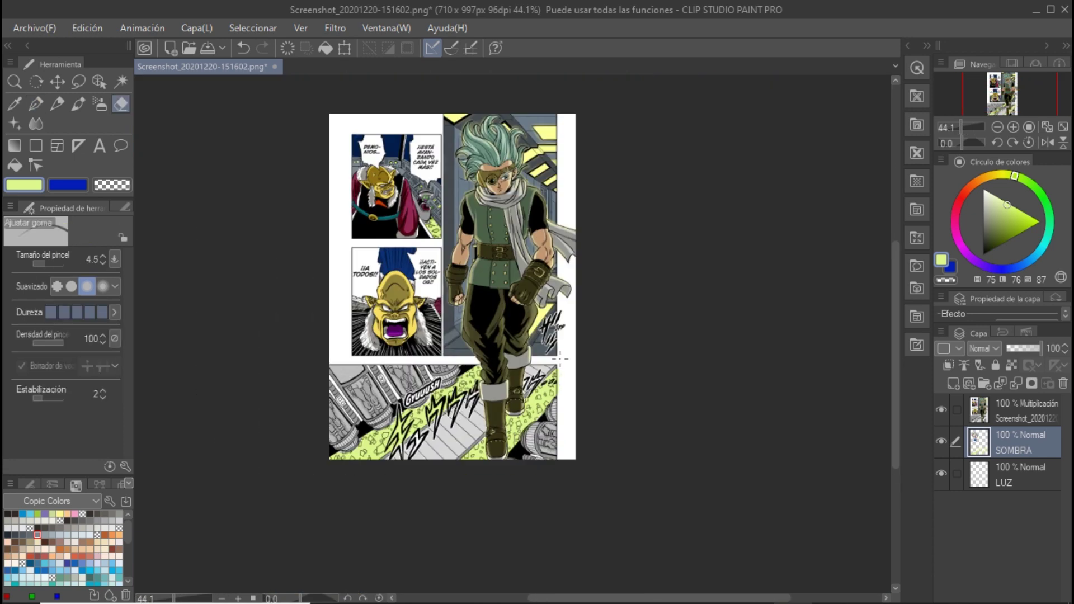
scroll(459, 313, "down", 1)
scroll(391, 336, "up", 5)
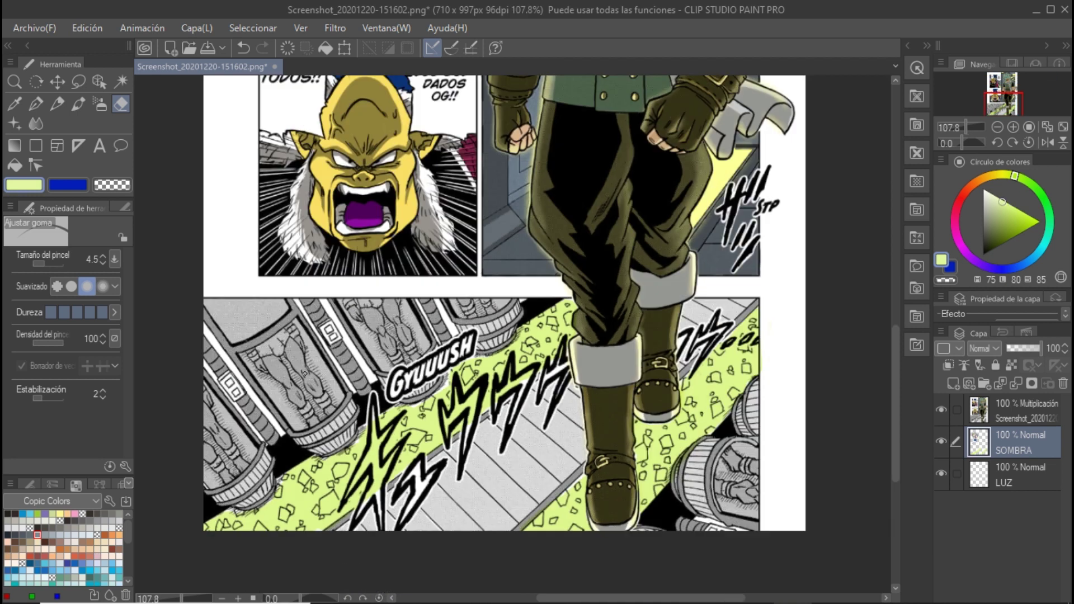
key("p")
scroll(392, 336, "up", 1)
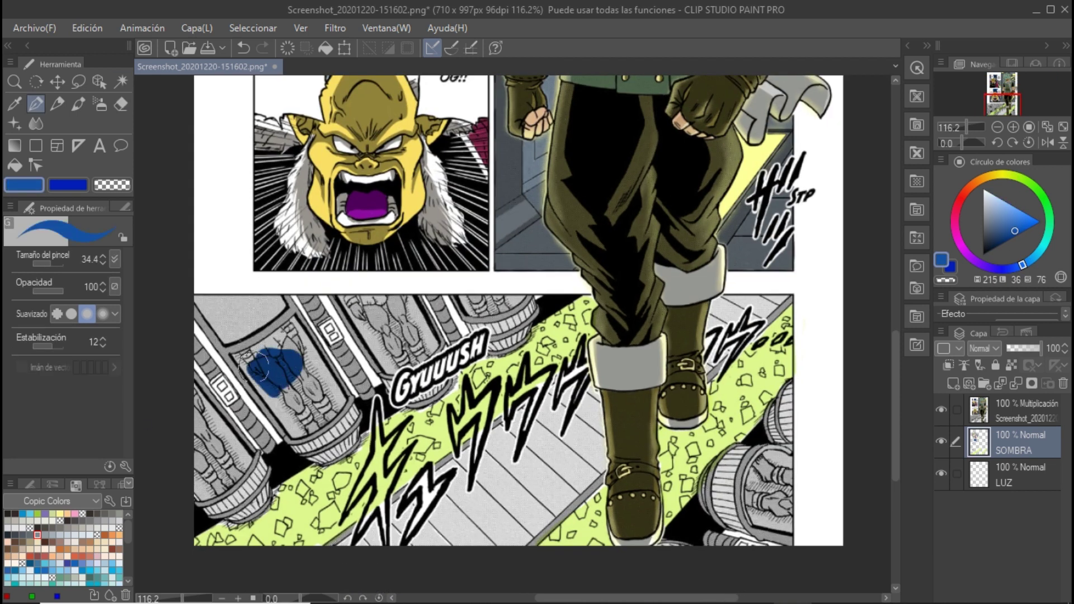
Fill the capsules, including the top and bottom-right ones, with dark green.
left_click_drag(257, 358, 296, 419)
left_click(1023, 224)
left_click_drag(1024, 224, 1001, 233)
left_click_drag(251, 347, 319, 436)
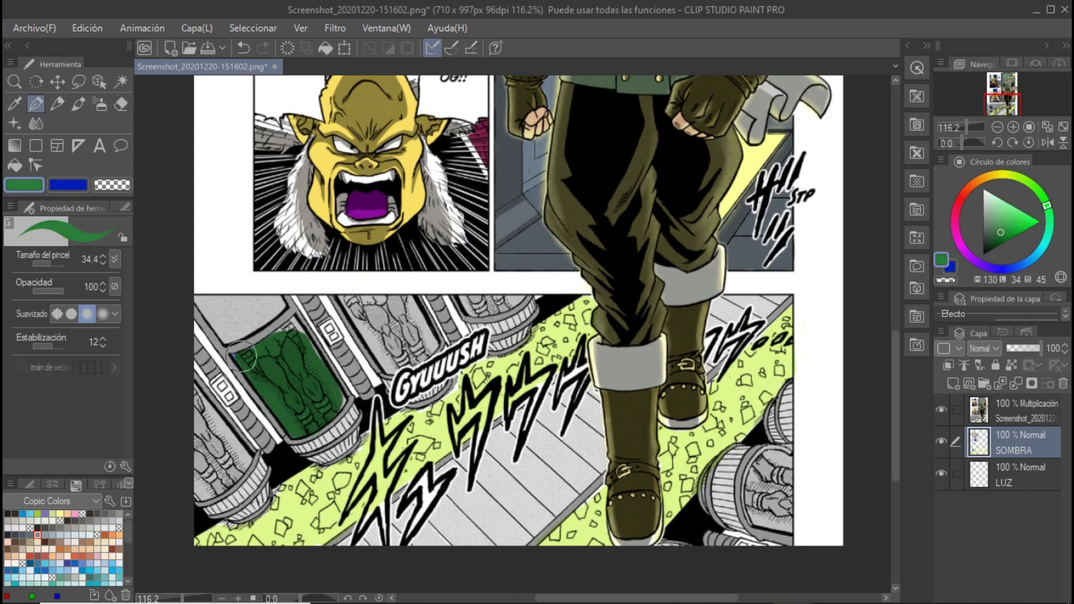
mouse_move(213, 492)
left_mouse_down()
mouse_move(391, 313)
mouse_move(526, 288)
left_mouse_up()
mouse_move(795, 464)
left_mouse_down()
mouse_move(764, 483)
mouse_move(777, 521)
left_mouse_up()
scroll(778, 520, "down", 3)
key("e")
scroll(514, 335, "up", 3)
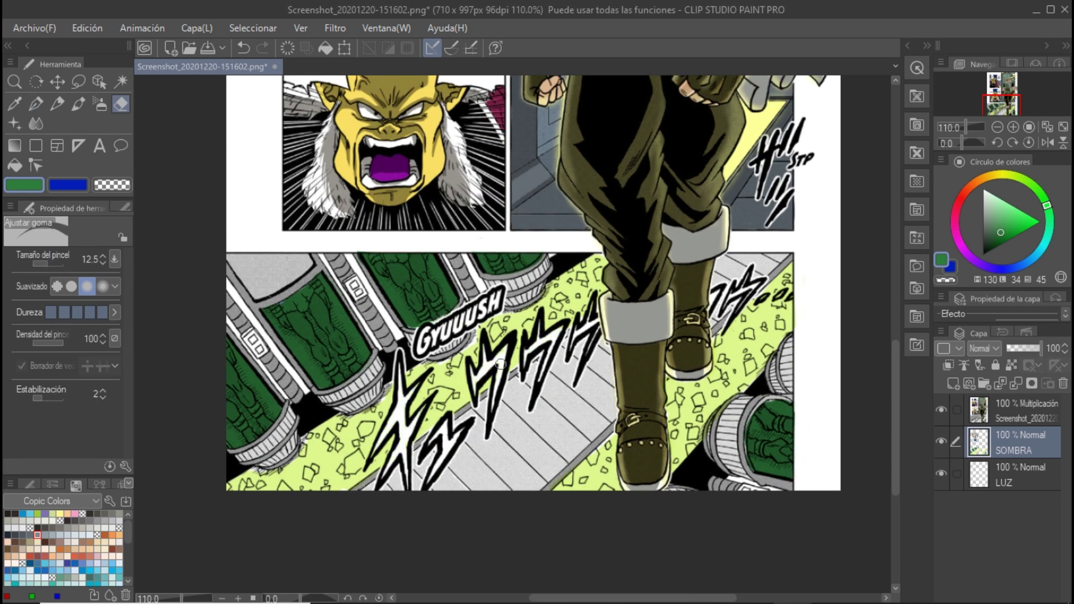
scroll(502, 362, "up", 3)
Paint the left floor strip teal beside the boot and along the floor edge.
key("p")
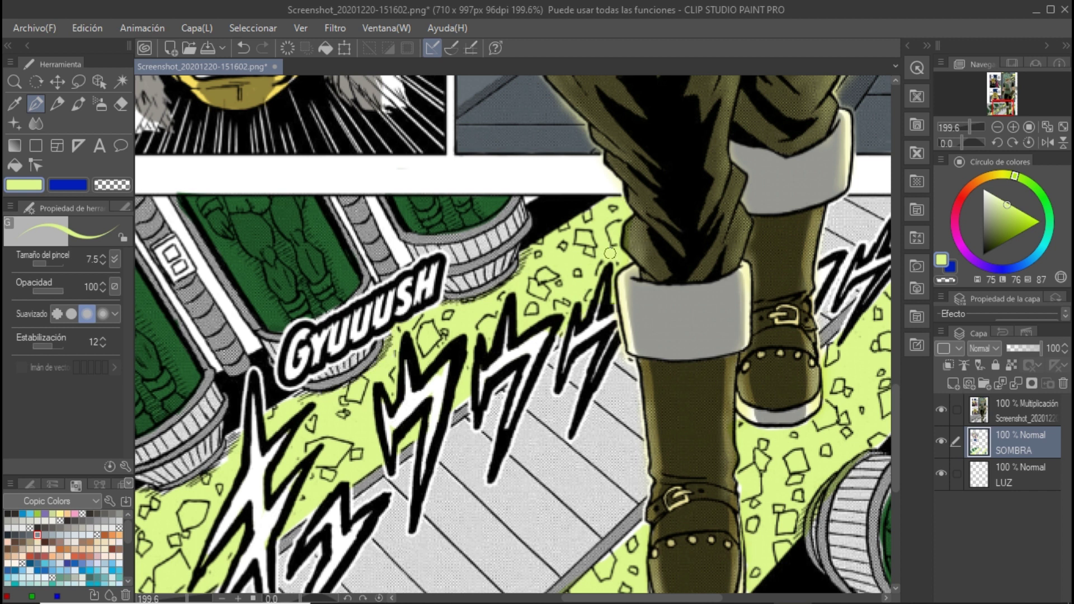
key("e")
scroll(503, 246, "up", 10)
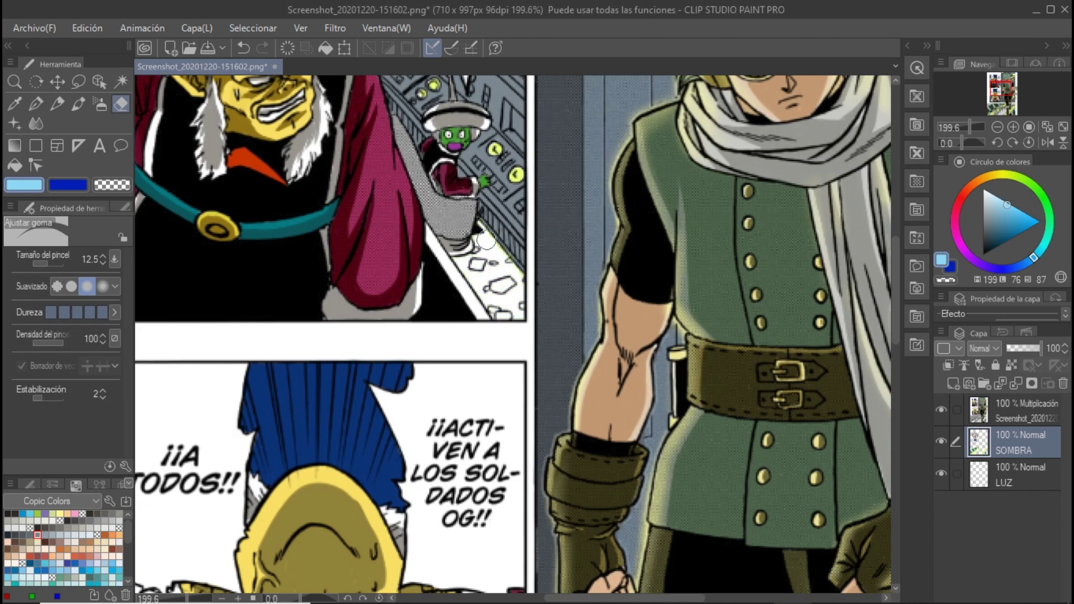
key("p")
left_click_drag(486, 242, 457, 259)
scroll(481, 230, "down", 3)
scroll(559, 363, "up", 2)
left_click_drag(504, 414, 582, 353)
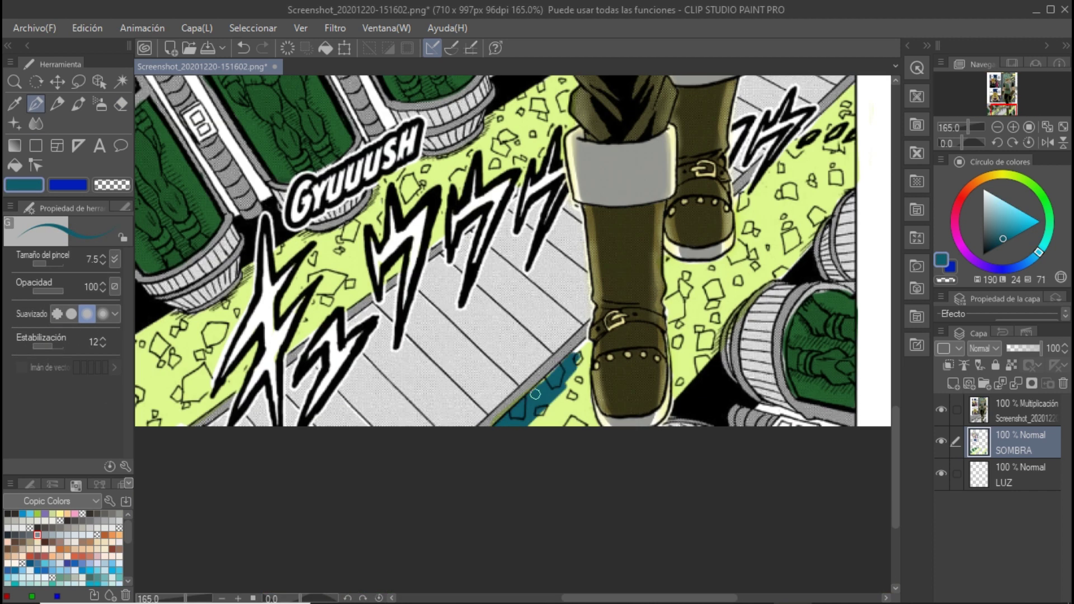
left_click_drag(593, 436, 559, 347)
mouse_move(688, 391)
left_mouse_down()
mouse_move(684, 285)
mouse_move(671, 263)
mouse_move(772, 258)
mouse_move(806, 162)
mouse_move(781, 166)
mouse_move(839, 100)
mouse_move(859, 162)
left_mouse_up()
Erase the stray teal paint around the floor strip.
key("e")
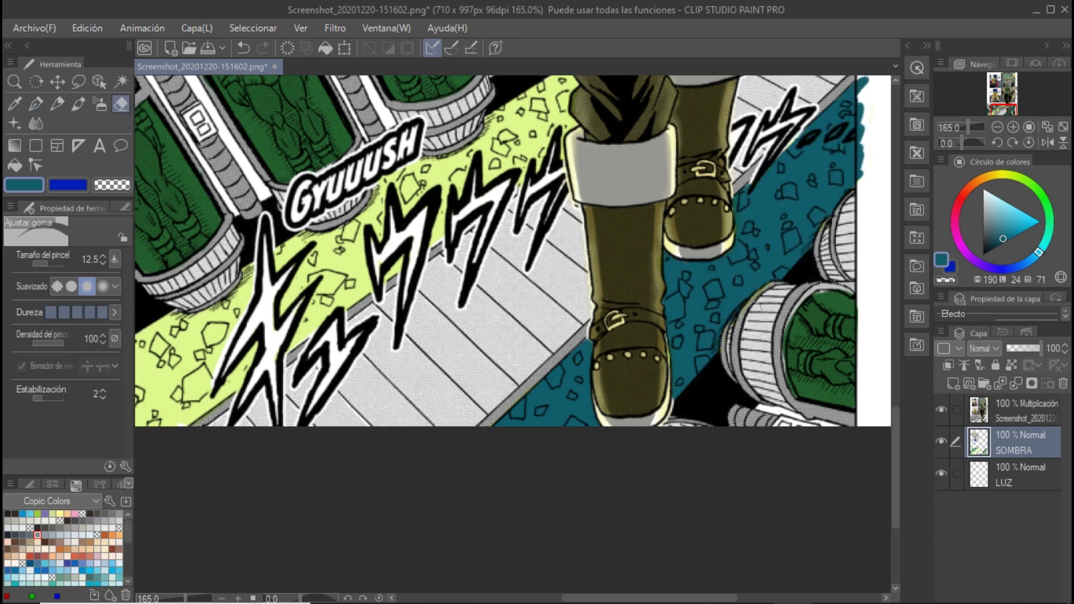
scroll(582, 326, "down", 3)
scroll(436, 386, "up", 4)
left_click(436, 386, "alt")
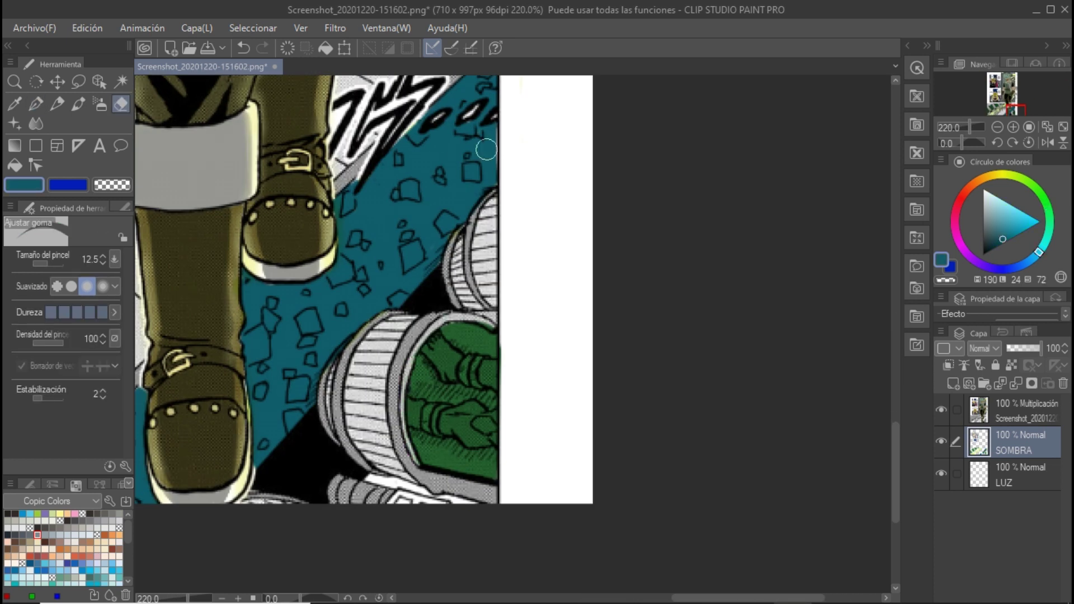
key("p")
scroll(487, 150, "down", 3)
scroll(425, 314, "up", 2)
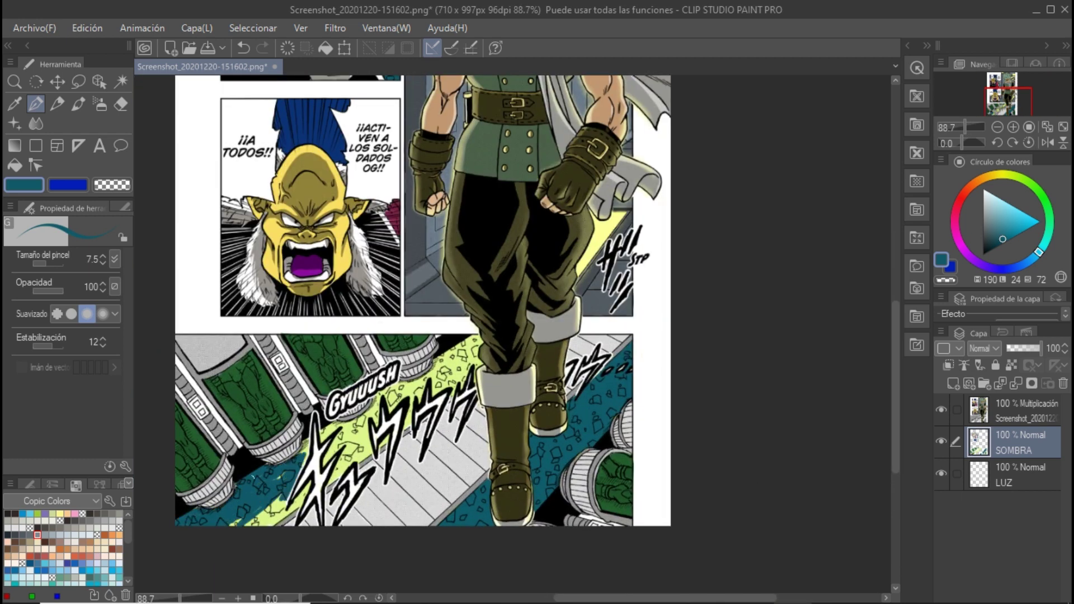
Zoom in and out to check the teal floor and clean its edges.
scroll(503, 335, "down", 3)
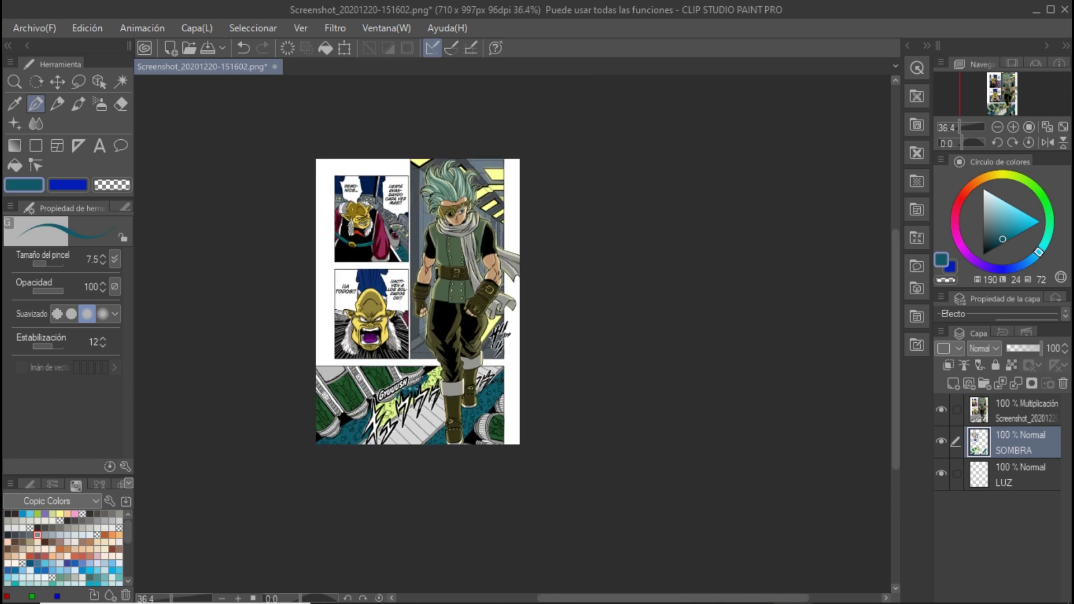
scroll(503, 336, "up", 5)
scroll(264, 442, "down", 3)
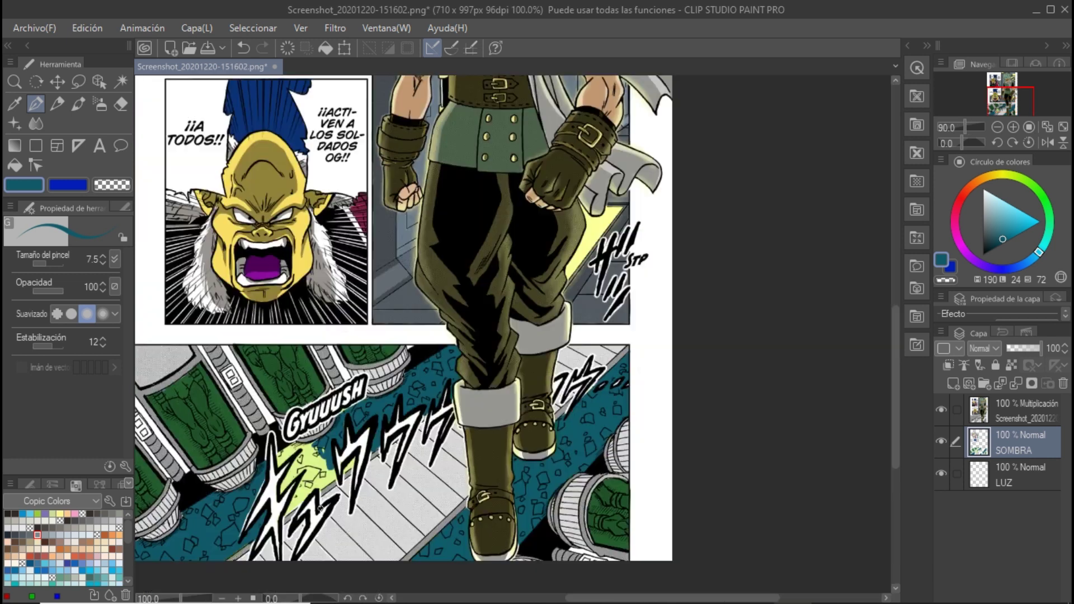
scroll(313, 414, "up", 2)
key("e")
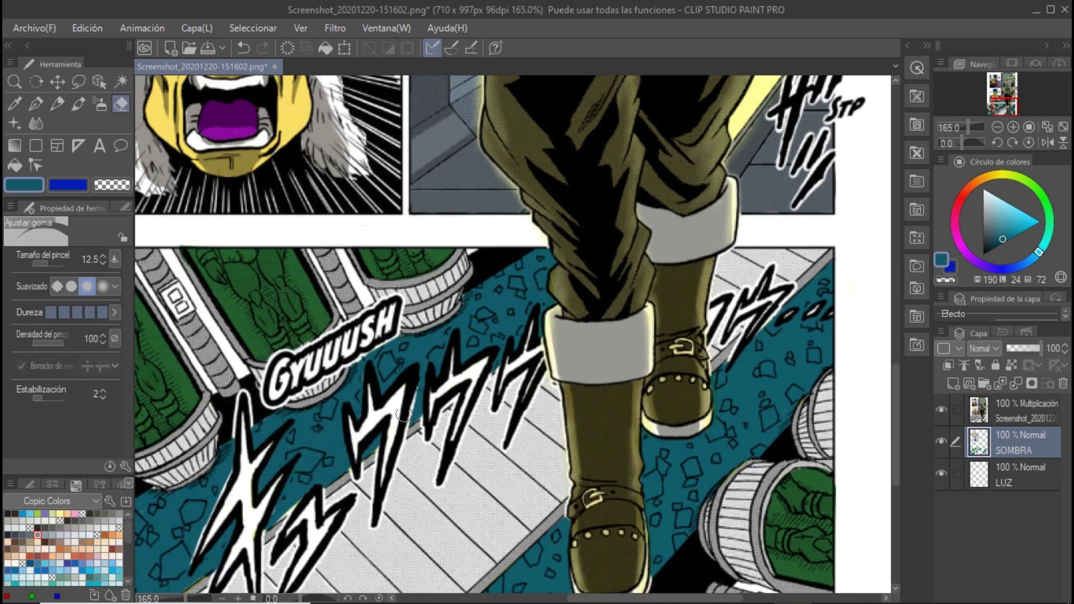
scroll(391, 391, "down", 2)
scroll(341, 358, "up", 2)
scroll(249, 400, "up", 2)
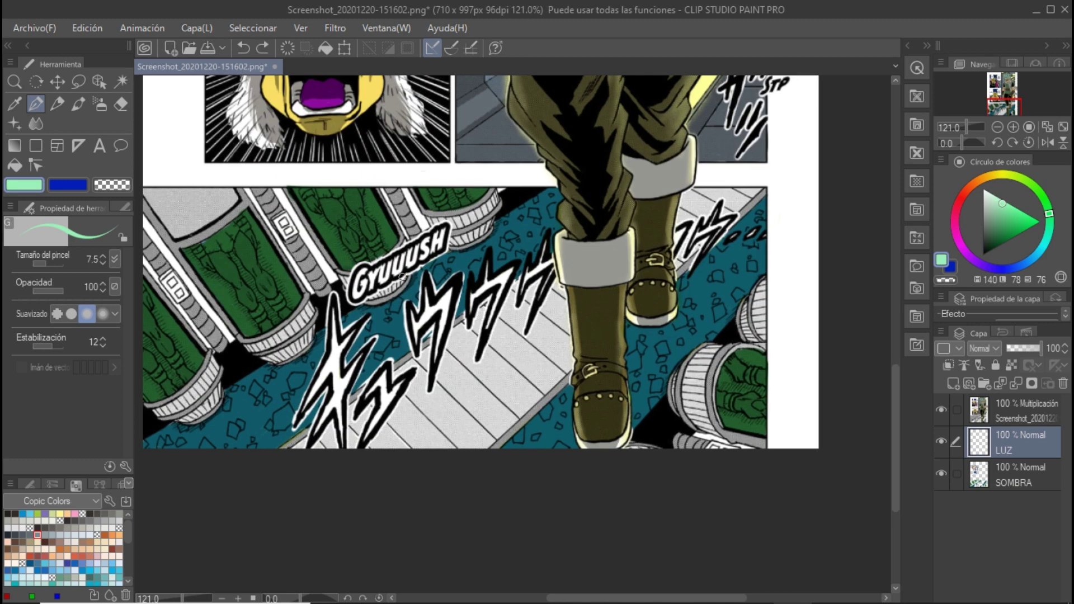
Shade the left canister dark green and the villain's forehead, nose and cheek darker gold.
left_click(232, 274, "alt")
left_click_drag(237, 283, 228, 248)
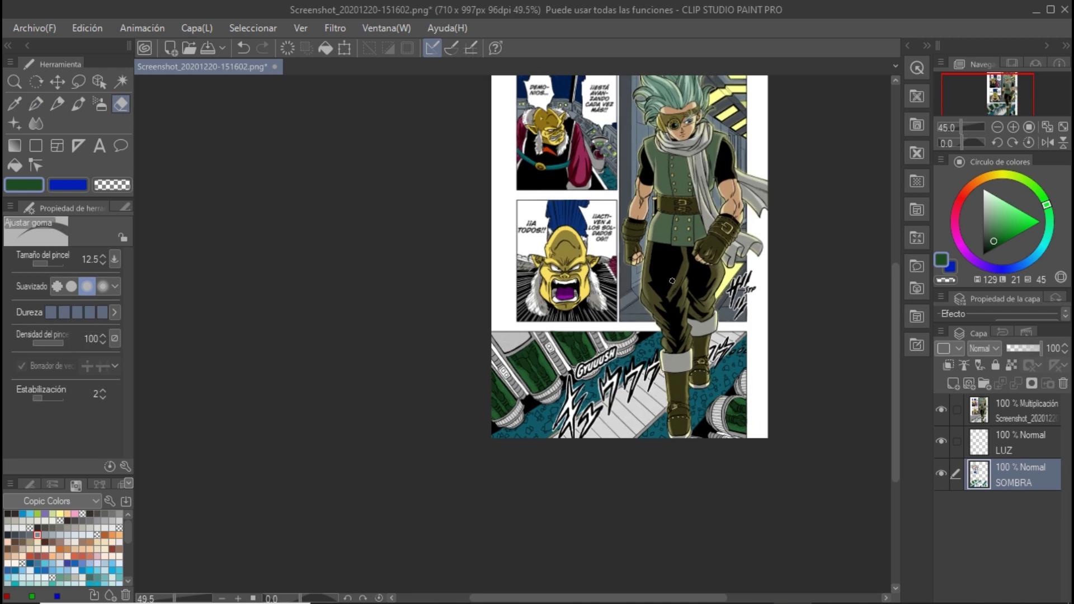
left_click(537, 447, "alt")
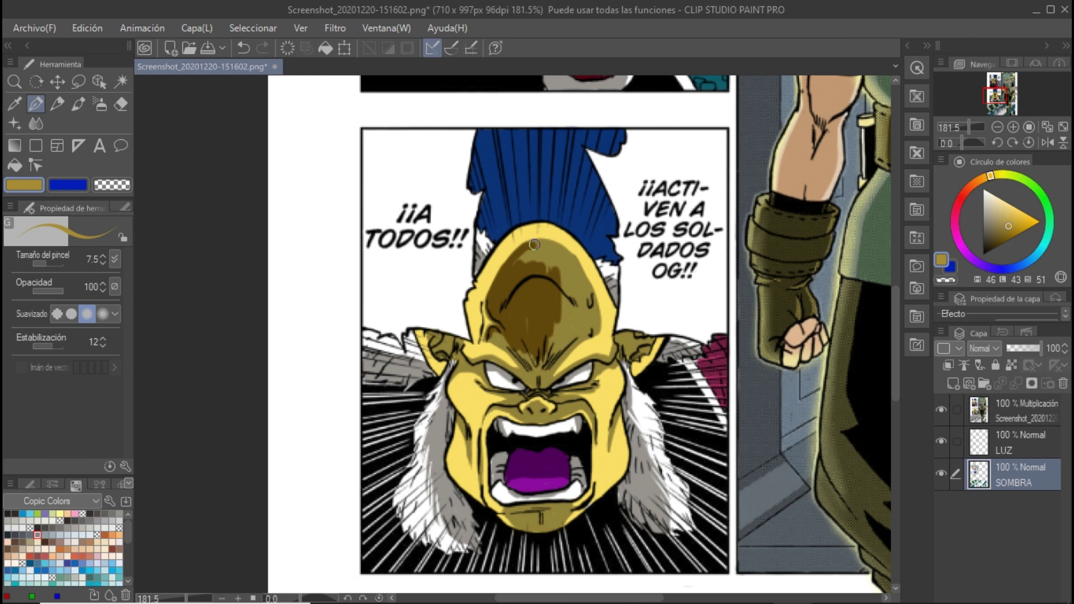
left_click_drag(503, 336, 573, 281)
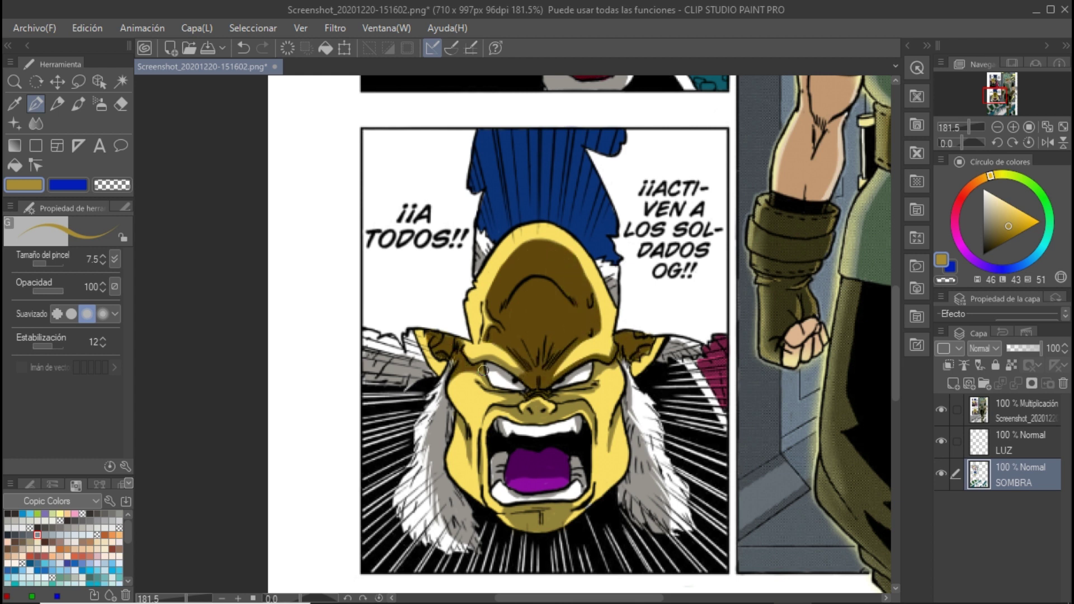
scroll(499, 392, "up", 1)
left_click_drag(499, 385, 651, 301)
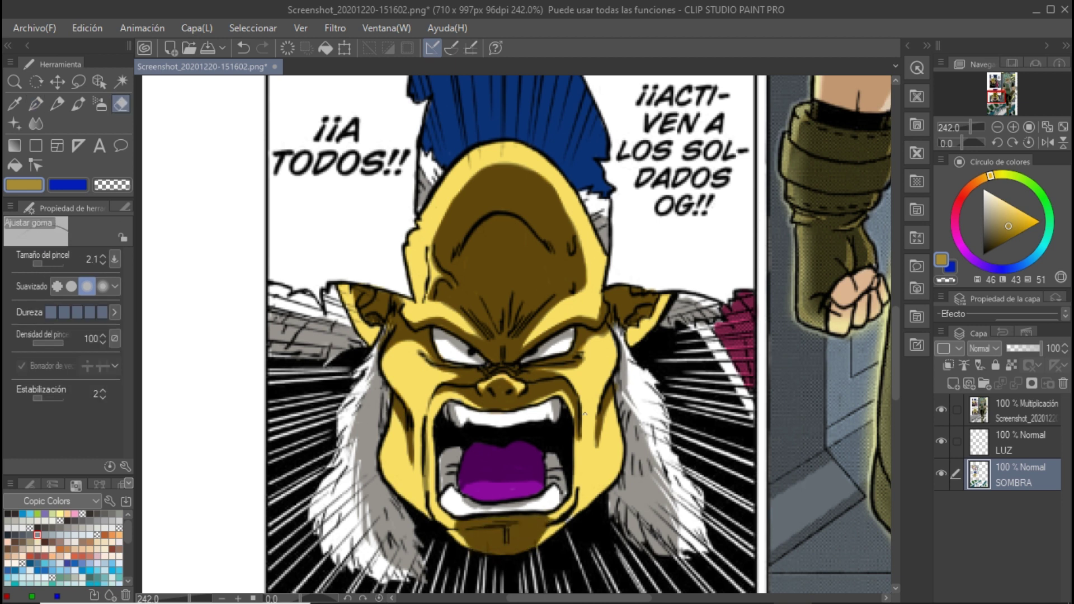
scroll(717, 395, "down", 5)
scroll(717, 395, "up", 1)
Fill the walkway under the hero's boots with orange-brown.
left_click_drag(403, 448, 576, 336)
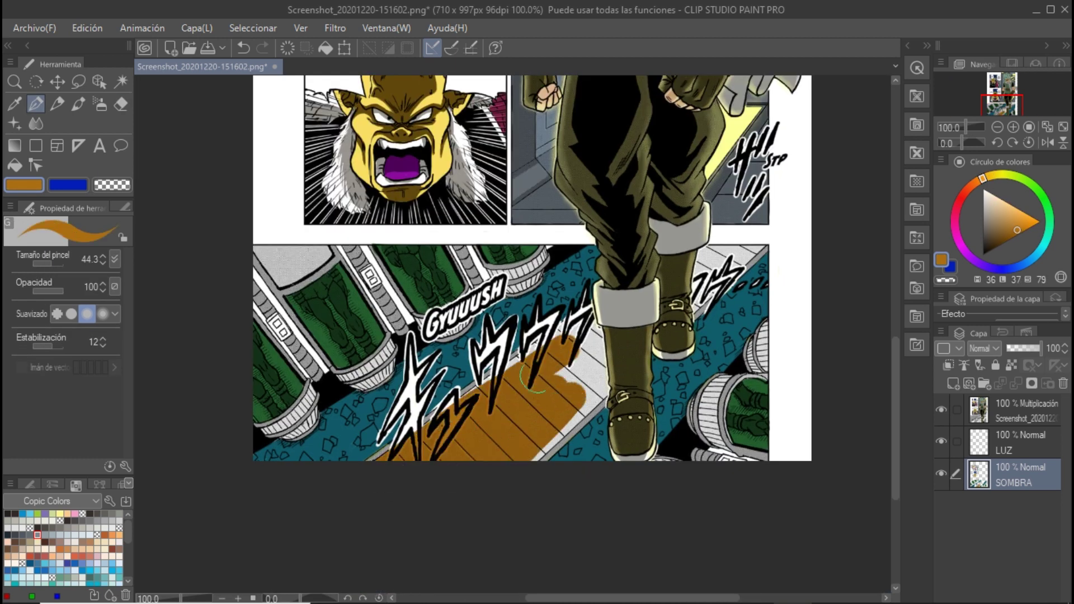
left_click_drag(559, 425, 727, 235)
left_click_drag(694, 313, 772, 223)
scroll(832, 383, "down", 3)
scroll(833, 382, "up", 4)
Erase walkway overflow and tidy edges with sampled teal and orange.
key("e")
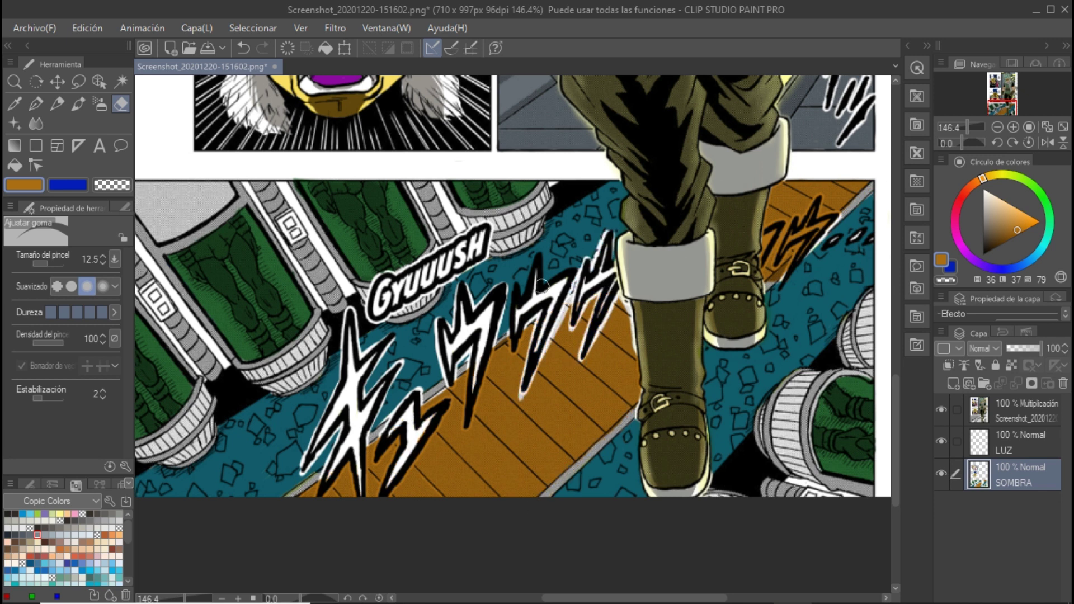
key("p")
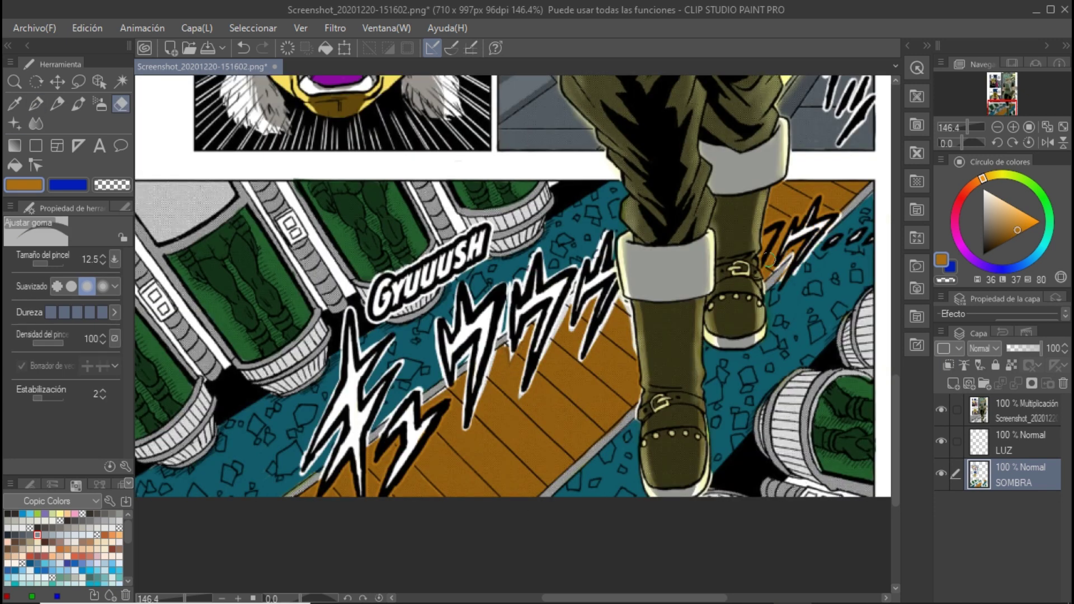
left_click(842, 221, "alt")
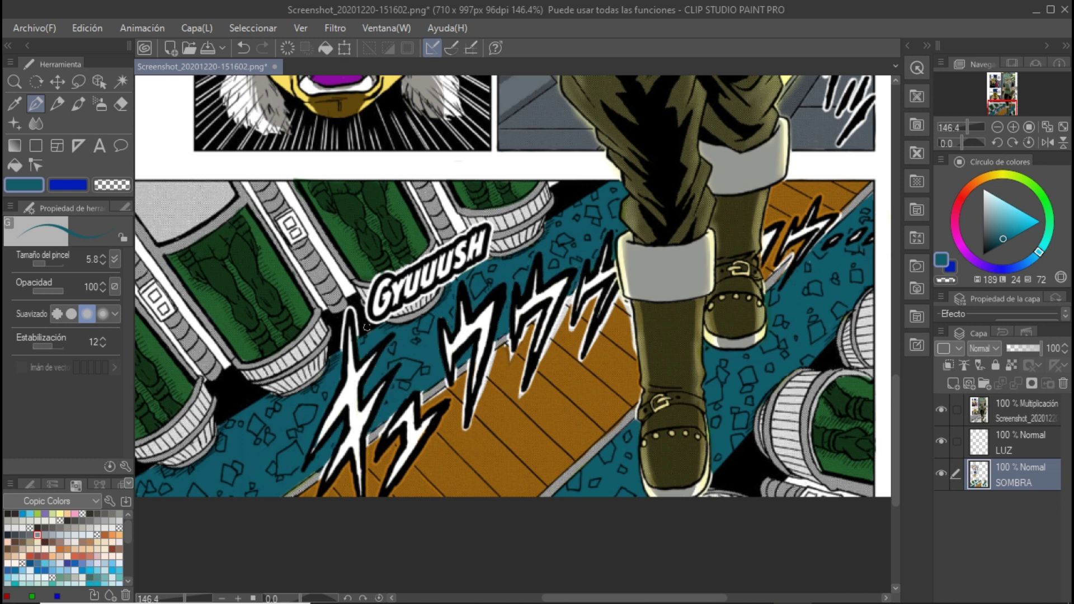
left_click(466, 403, "alt")
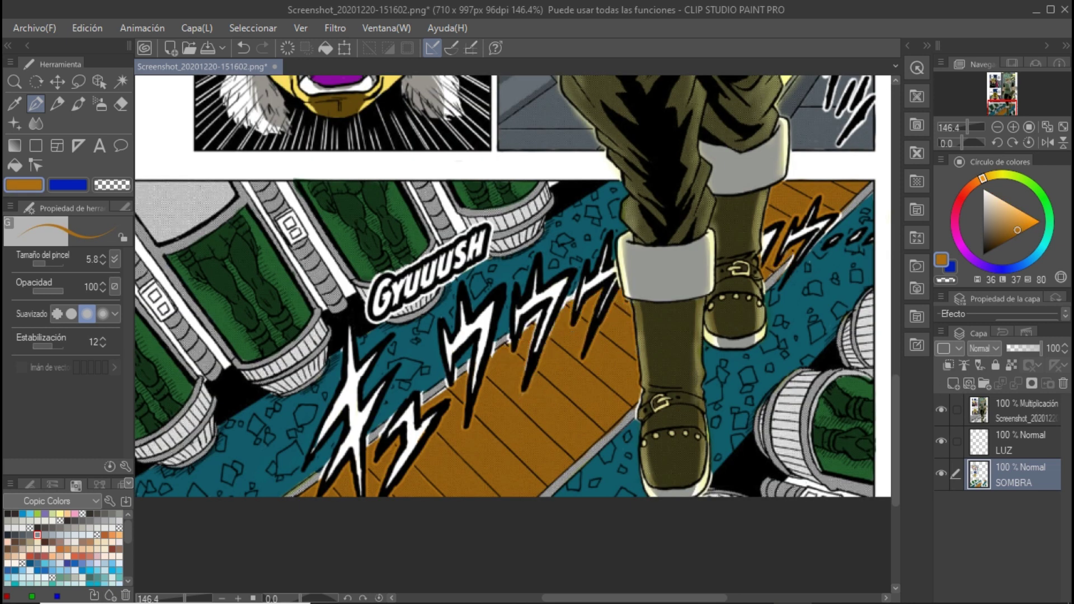
key("ctrl+0")
scroll(438, 251, "up", 5)
Sample the hero's skin tone and shade both arms with it.
left_click(438, 252, "alt")
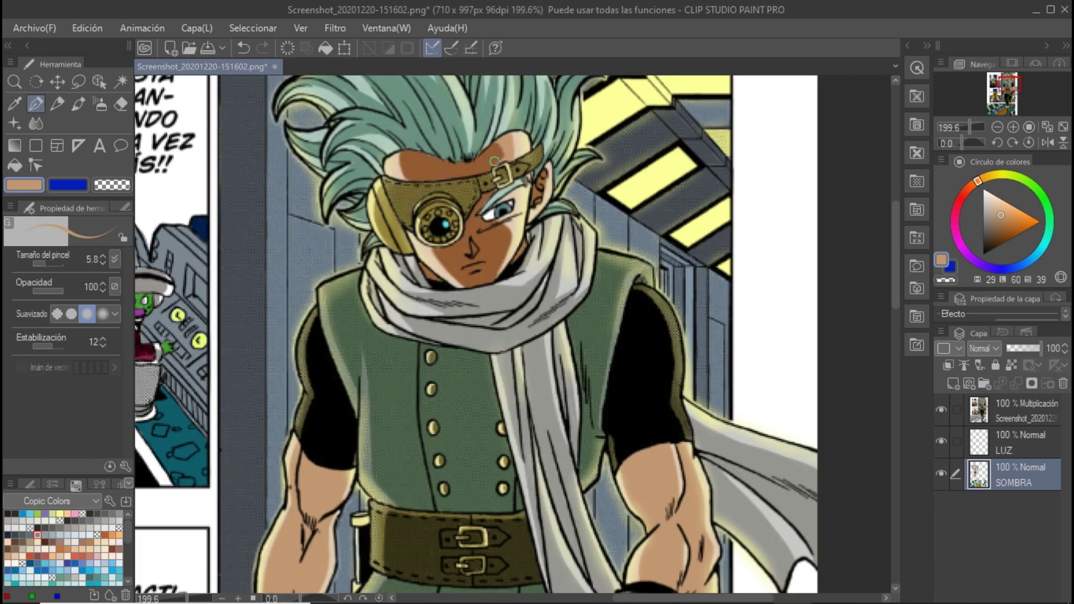
scroll(510, 151, "up", 1)
left_click_drag(347, 302, 358, 470)
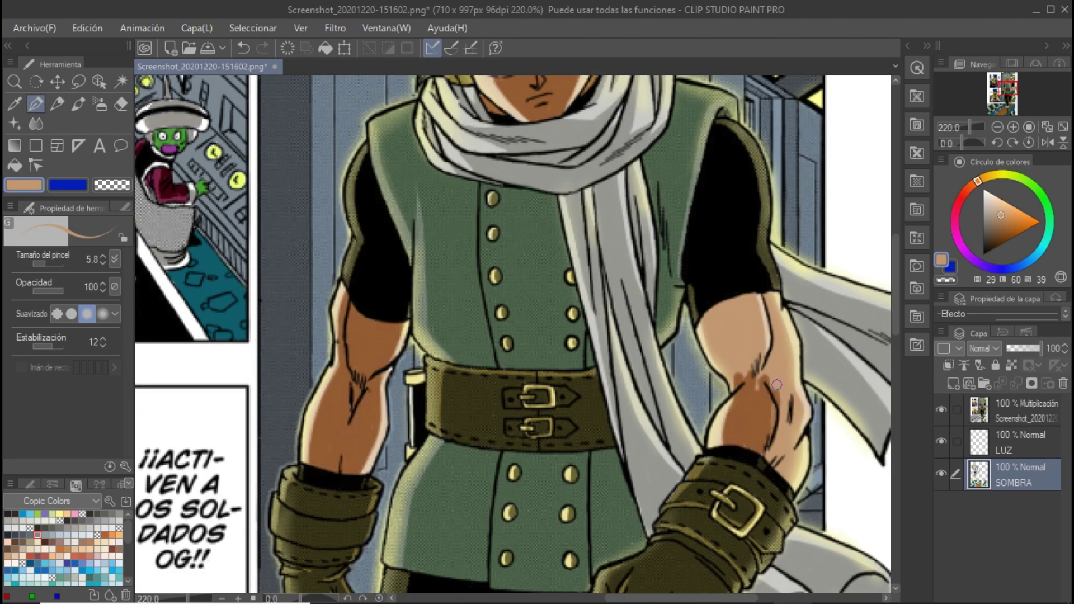
left_click_drag(727, 297, 749, 448)
left_click_drag(764, 286, 795, 486)
left_click_drag(330, 588, 506, 247)
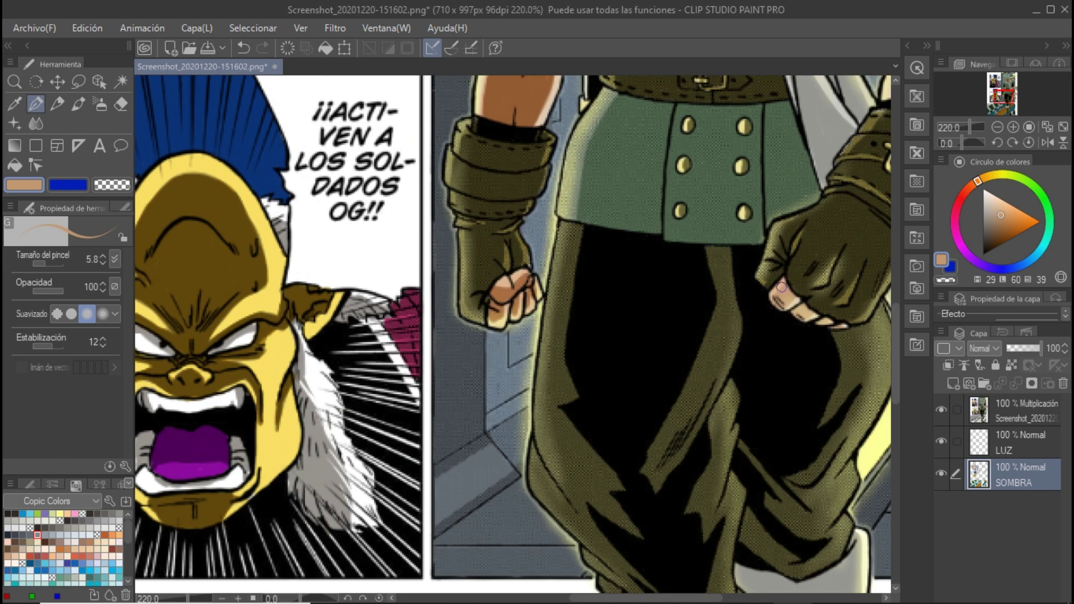
Erase shading along the upper sound-effect letter edges so they turn bright.
key("ctrl+0")
scroll(552, 431, "up", 5)
left_click(453, 204, "alt")
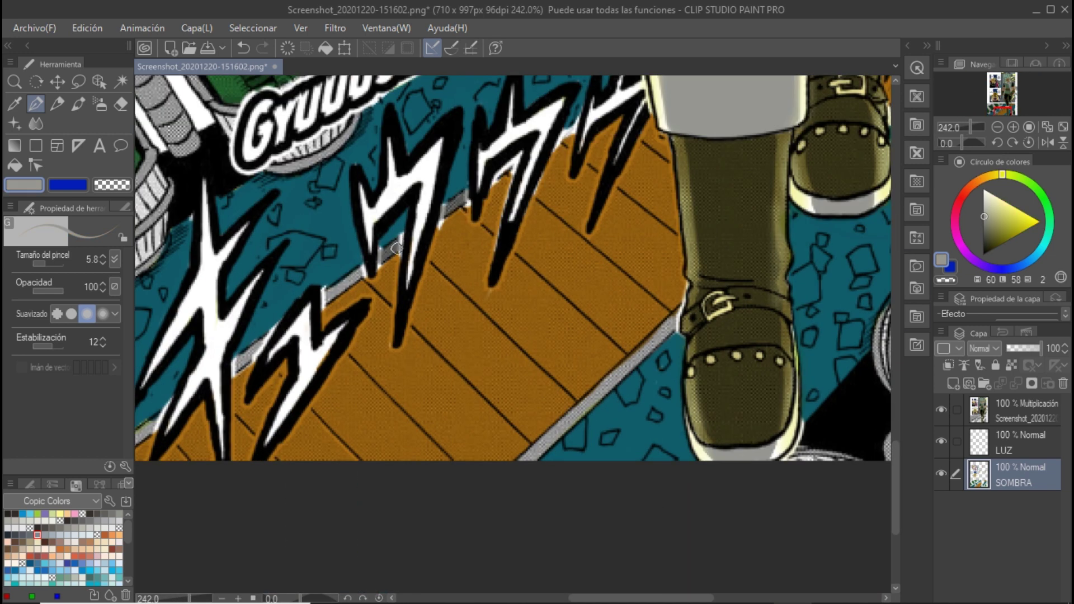
key("e")
mouse_move(421, 196)
left_mouse_down()
mouse_move(467, 118)
mouse_move(544, 158)
left_mouse_up()
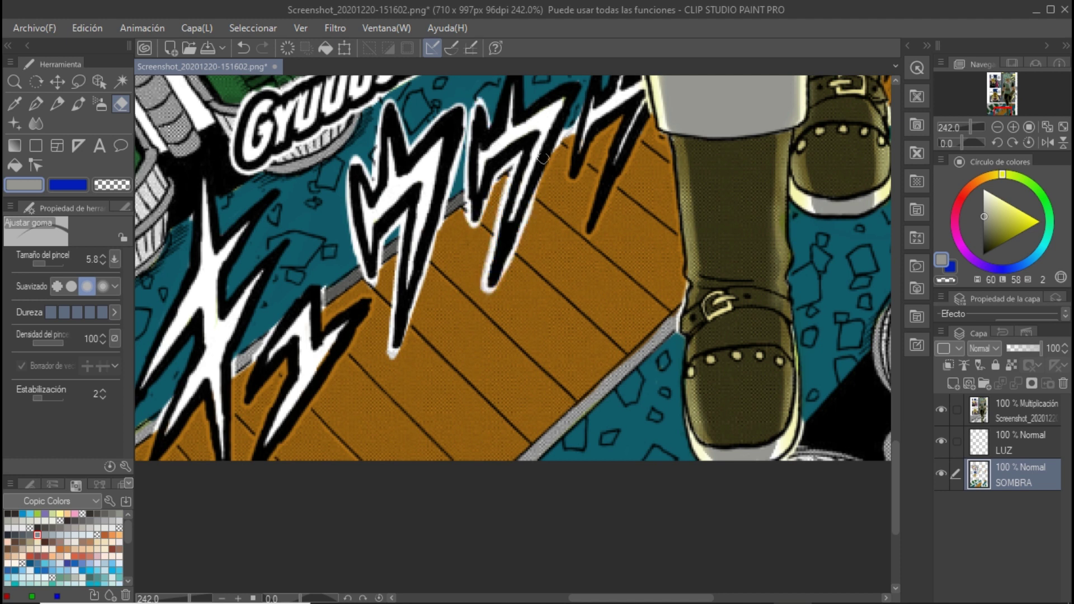
scroll(435, 211, "down", 1)
left_click_drag(581, 215, 521, 302)
Brighten the remaining zigzag letter edges near the boots by erasing the surrounding shading.
left_click_drag(638, 268, 570, 392)
left_click_drag(487, 302, 420, 324)
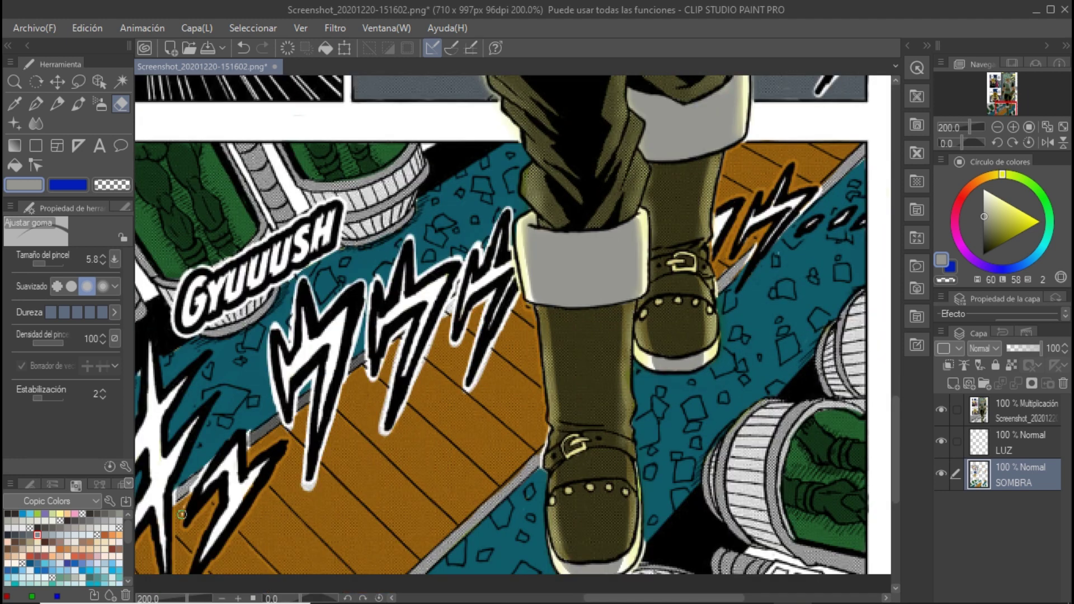
left_click_drag(293, 419, 207, 523)
left_click_drag(223, 503, 305, 414)
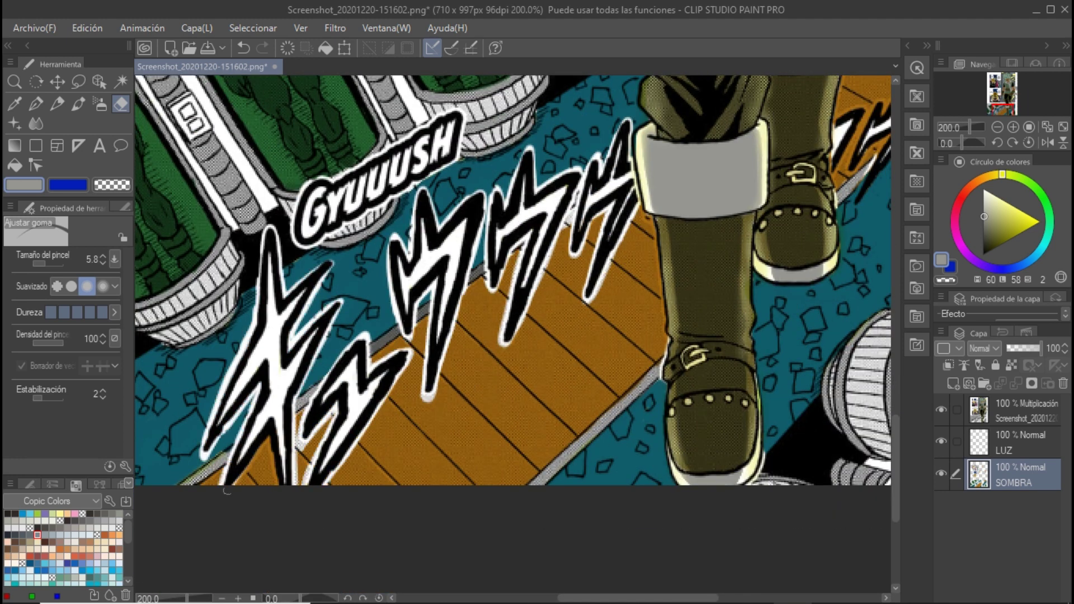
left_click_drag(839, 279, 156, 386)
left_click_drag(224, 391, 498, 330)
left_click_drag(414, 296, 504, 157)
scroll(475, 206, "down", 2)
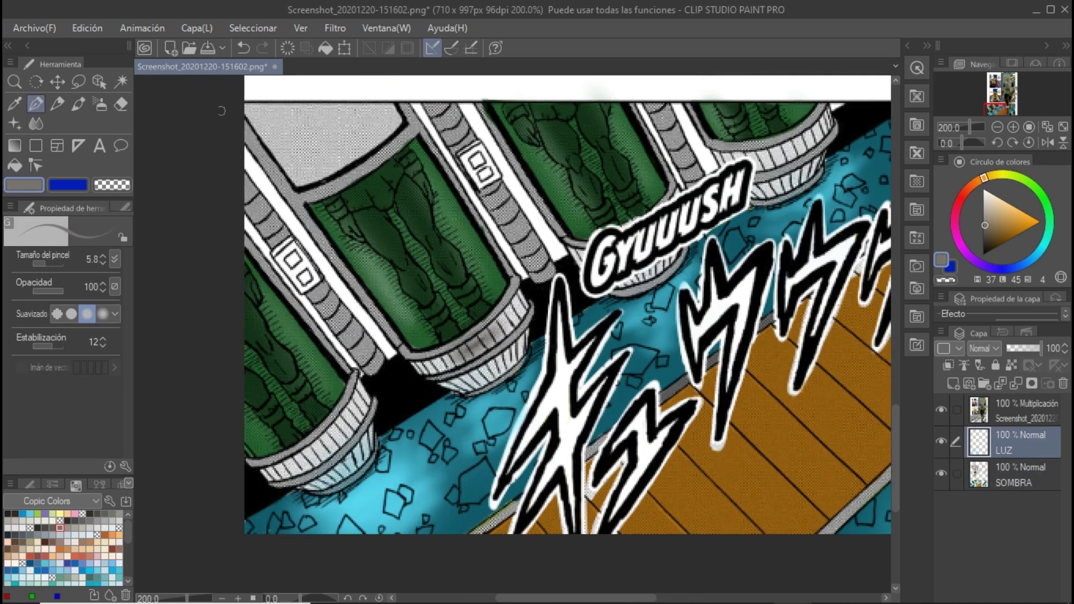
Paint the canister indicator lights red.
left_click(292, 259, "alt")
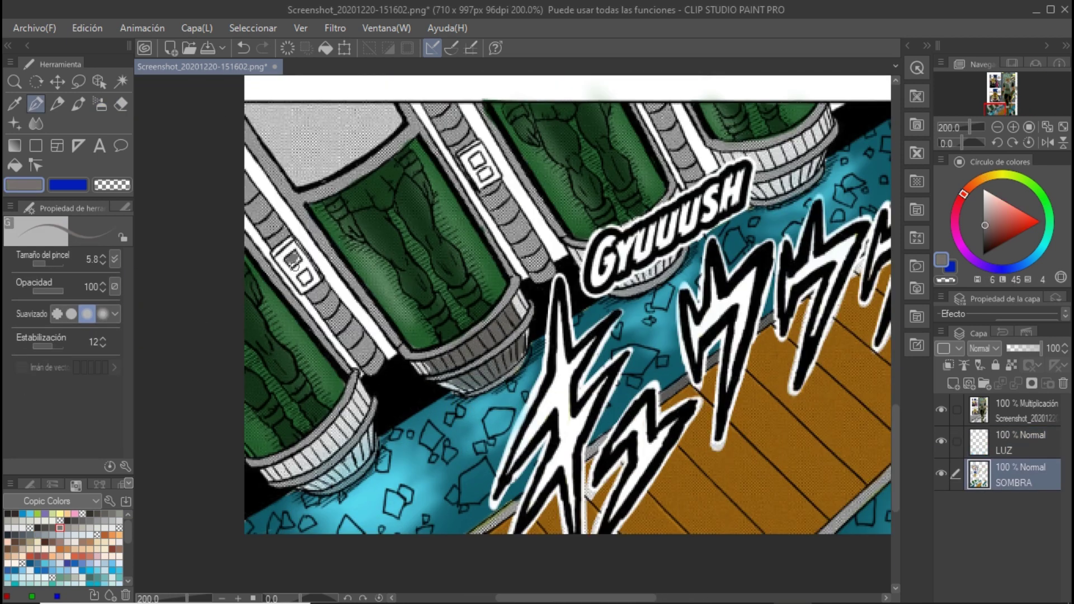
left_click_drag(476, 158, 485, 175)
left_click(326, 304, "alt")
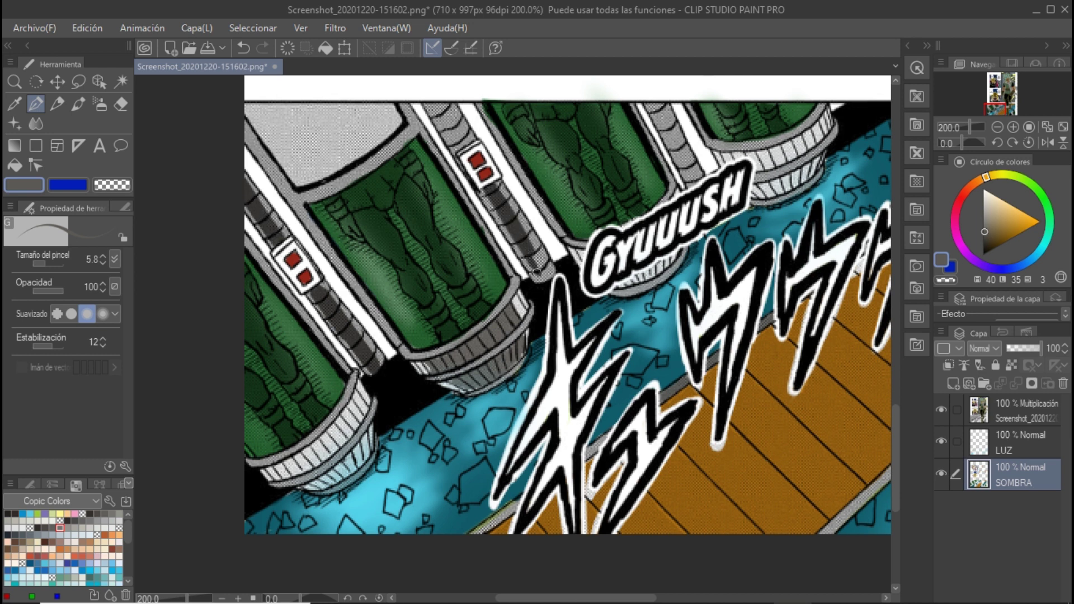
Darken the canister side strips with dark grey and ready a soft airbrush for the glow.
left_click_drag(536, 273, 498, 187)
left_click_drag(652, 104, 694, 176)
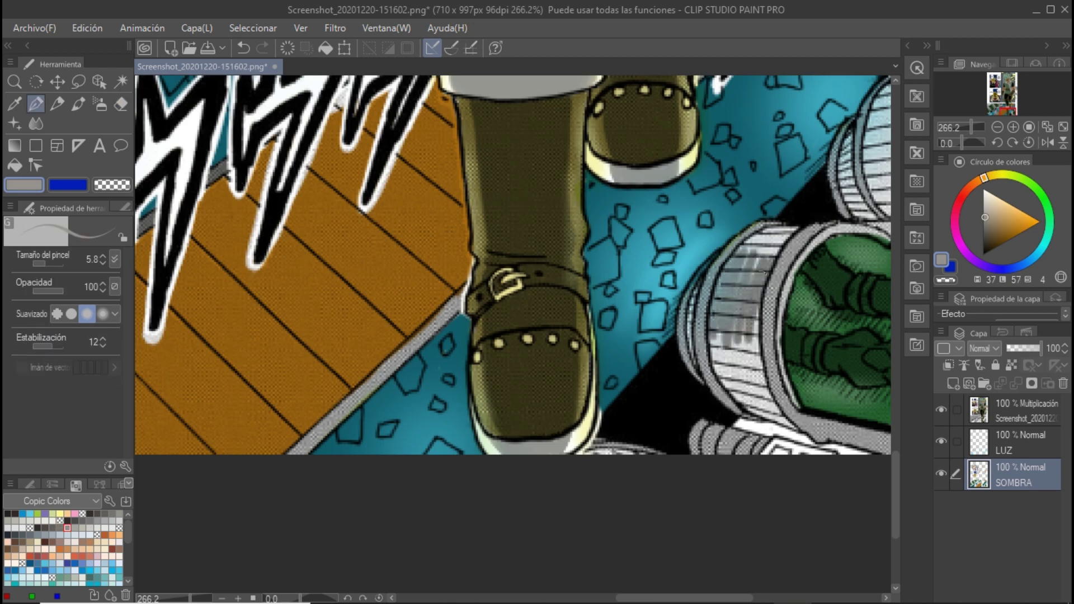
key("b")
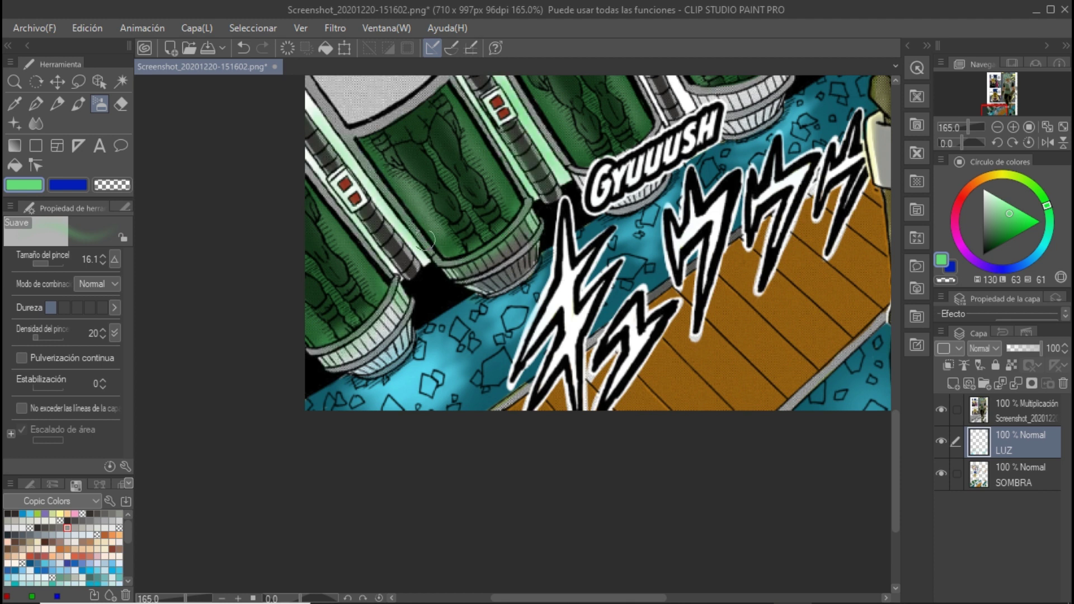
scroll(423, 239, "down", 2)
scroll(424, 240, "down", 2)
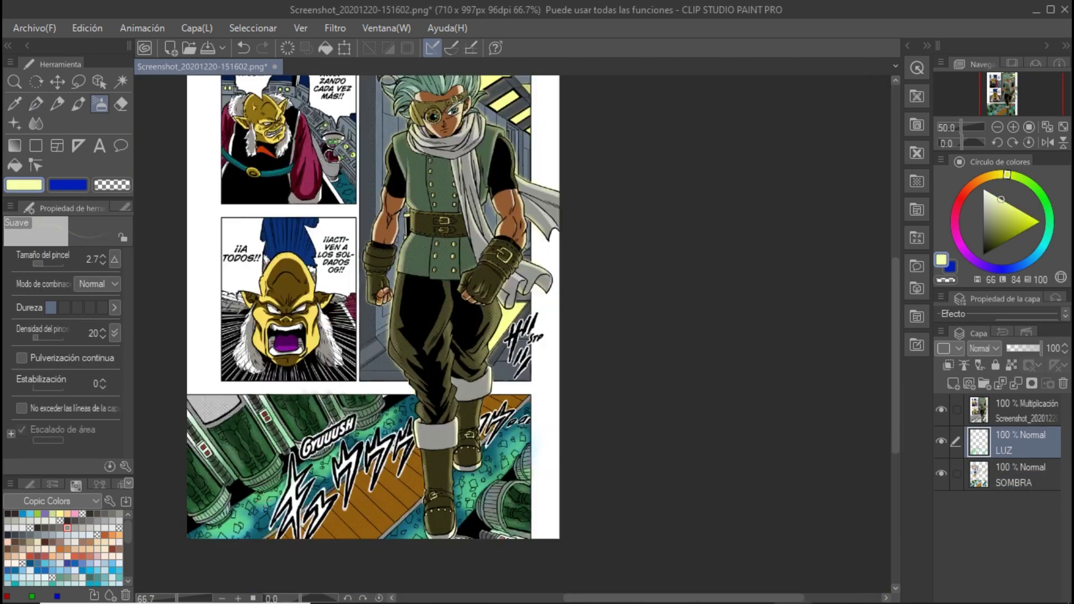
Switch to the Eraser for the page's final touch-ups.
key("e")
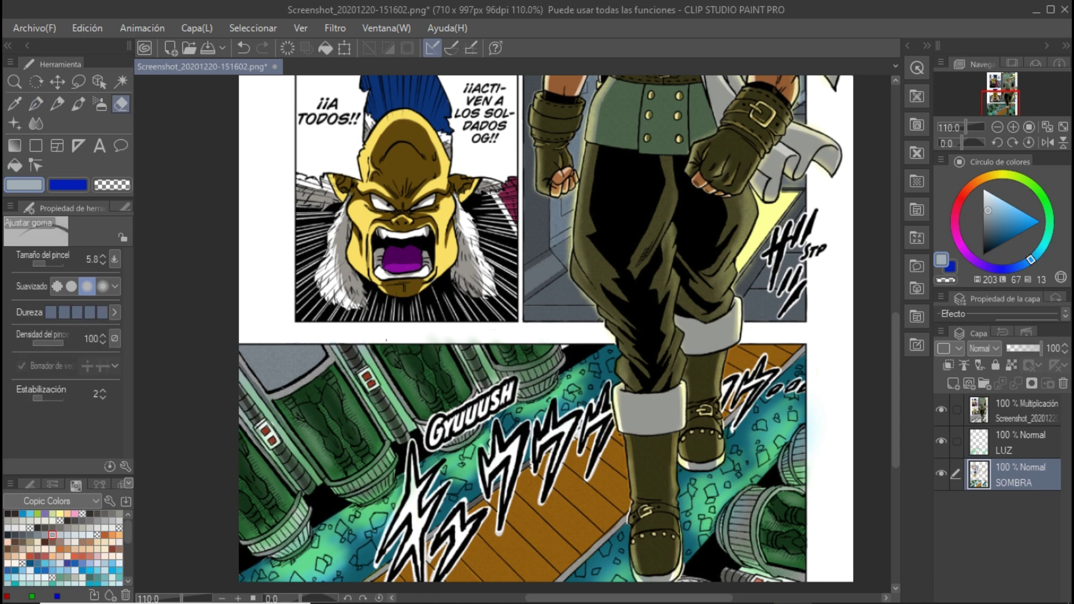